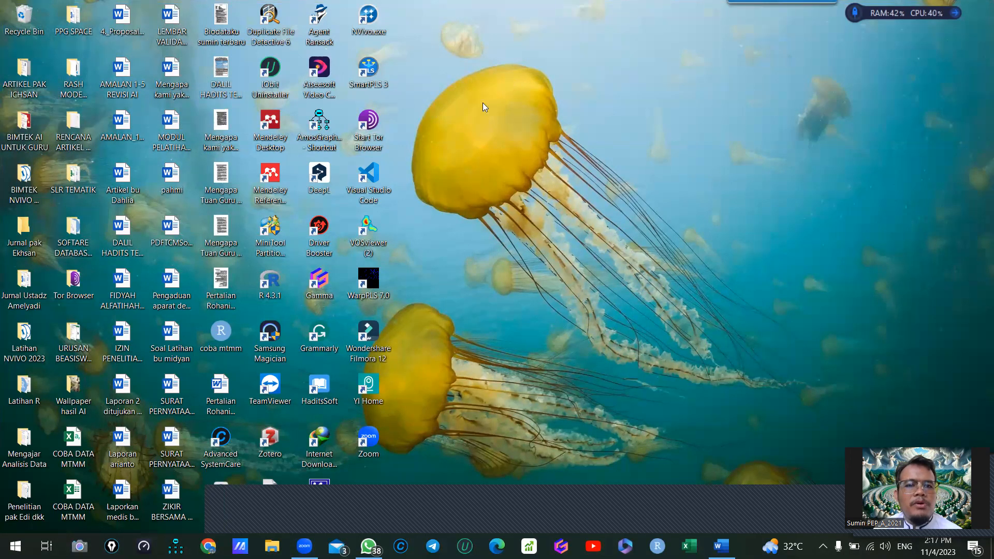
- Launch NVivo 12 and, in File Explorer, open the Latihan NVIVO folder under PENGEMBANGAN DIRI -- S3 PEP, Pelatihan Stat IAIN Pontianak 2022
{"action": "double_click", "coordinate": [369, 19]}
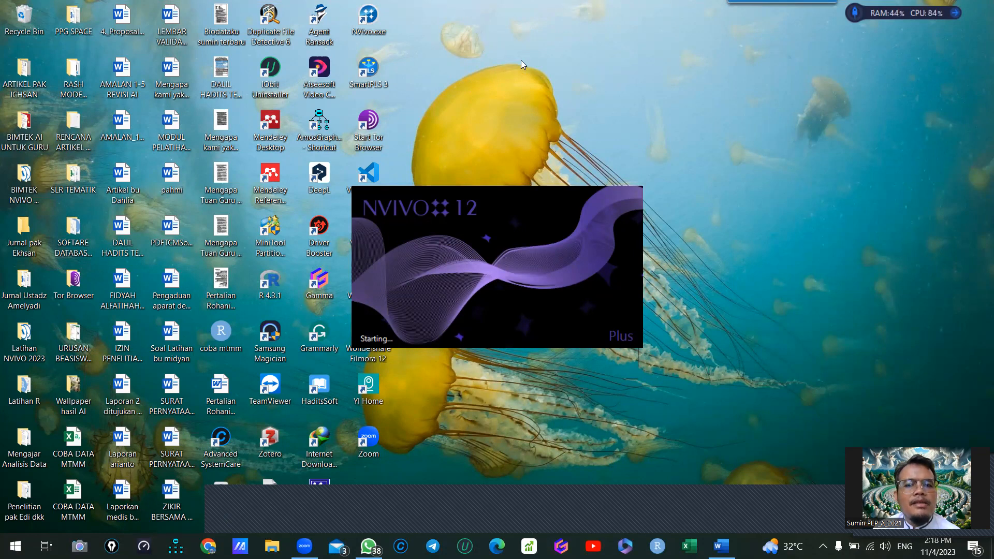
{"action": "left_click", "coordinate": [272, 546]}
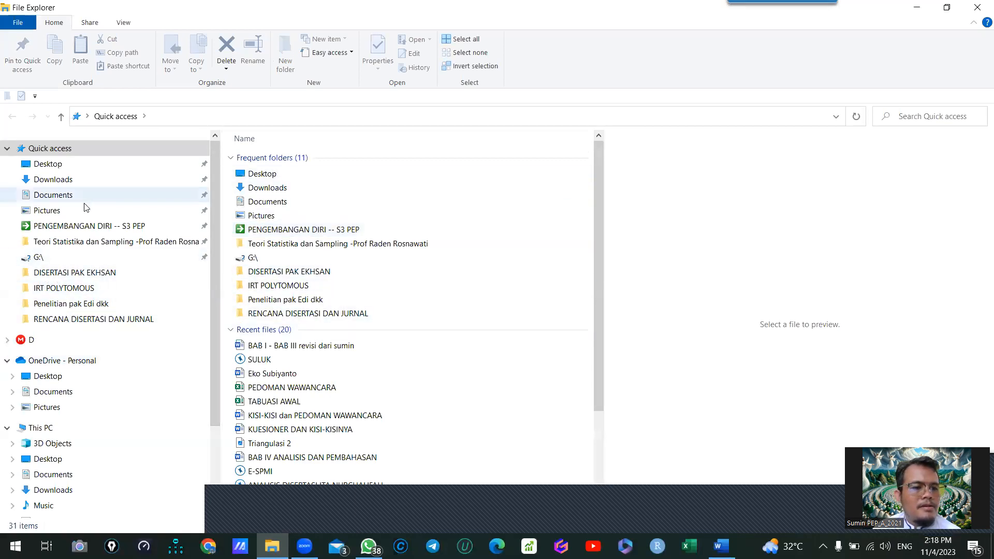
{"action": "left_click", "coordinate": [82, 226]}
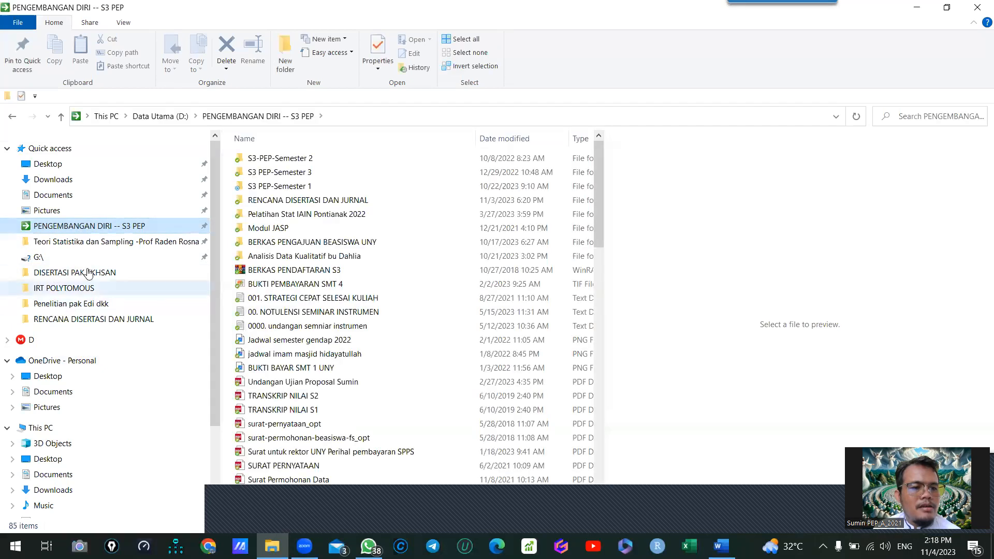
{"action": "left_click", "coordinate": [294, 216]}
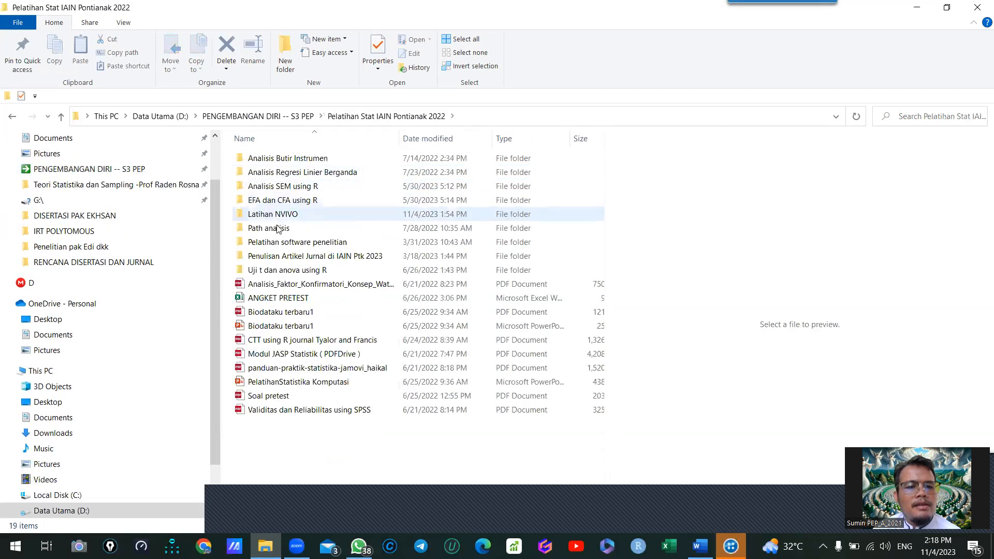
{"action": "double_click", "coordinate": [276, 215]}
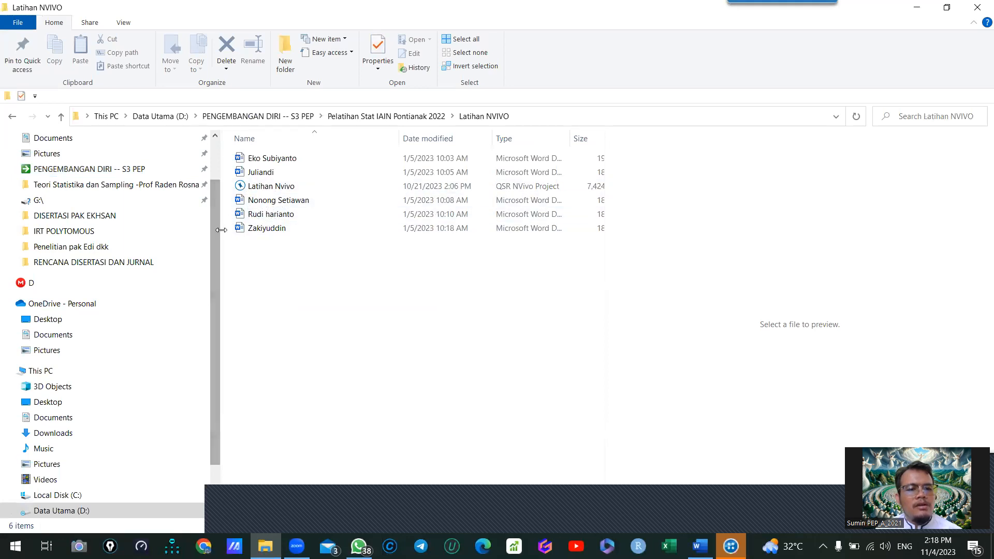
- Narrow the folder tree, open the interview document modified 1/5/2023 10:08 AM in Word, and hide Word's Navigation pane
{"action": "left_click_drag", "start_coordinate": [219, 228], "coordinate": [148, 241]}
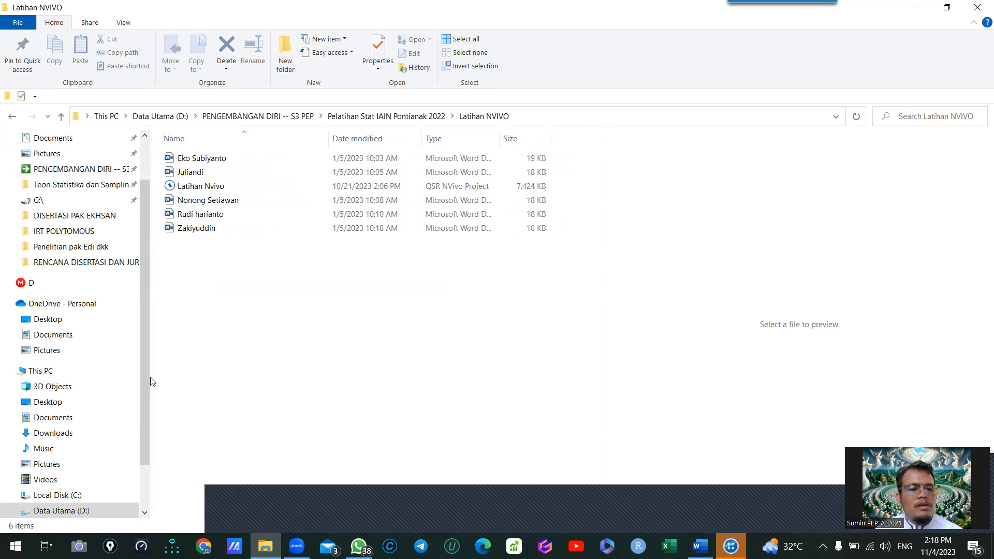
{"action": "left_click_drag", "start_coordinate": [147, 384], "coordinate": [156, 344]}
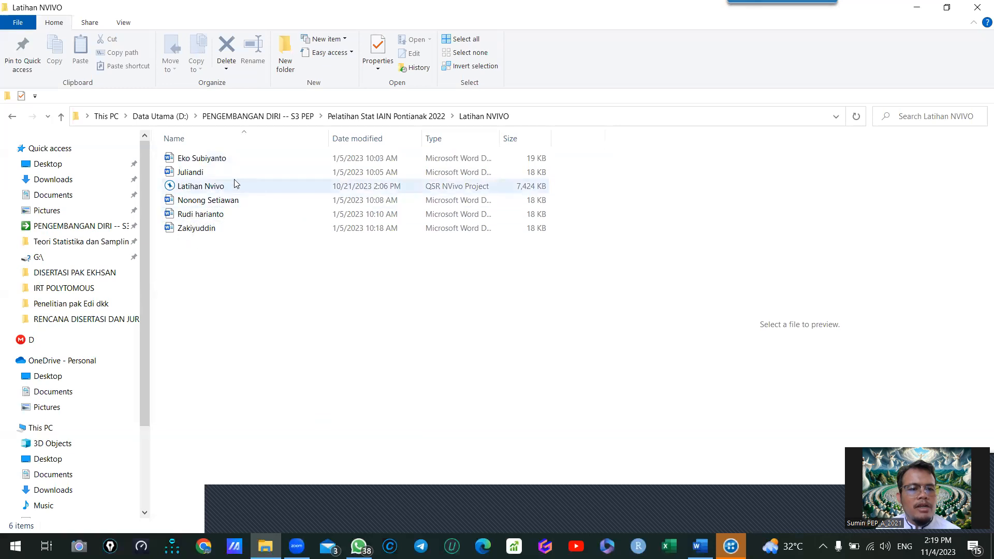
{"action": "left_click", "coordinate": [191, 203]}
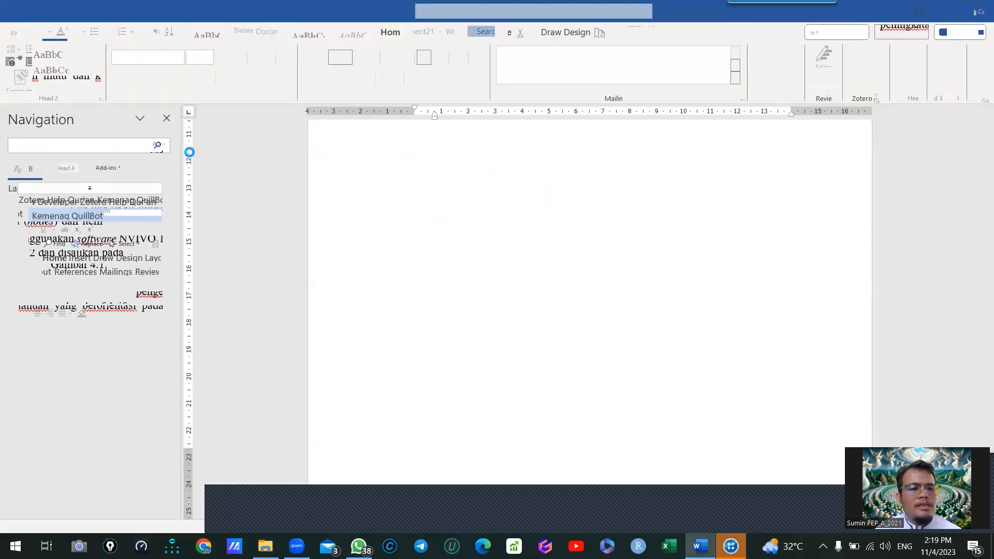
{"action": "left_click", "coordinate": [167, 120]}
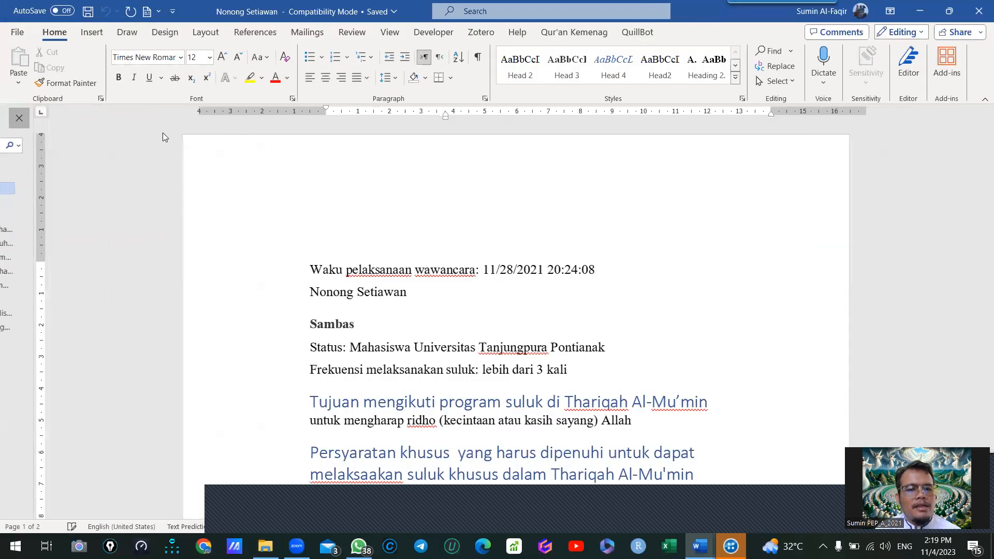
- Read the interview transcript from the respondent's details through the question headings about the suluk program and their answers
{"action": "scroll", "coordinate": [475, 305], "scroll_direction": "down", "scroll_amount": 2}
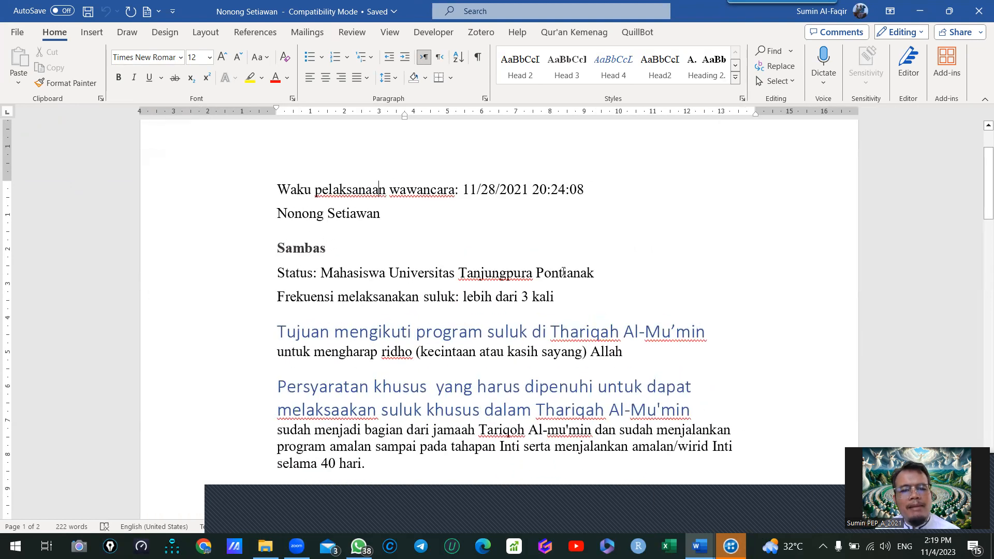
{"action": "scroll", "coordinate": [451, 261], "scroll_direction": "down", "scroll_amount": 2}
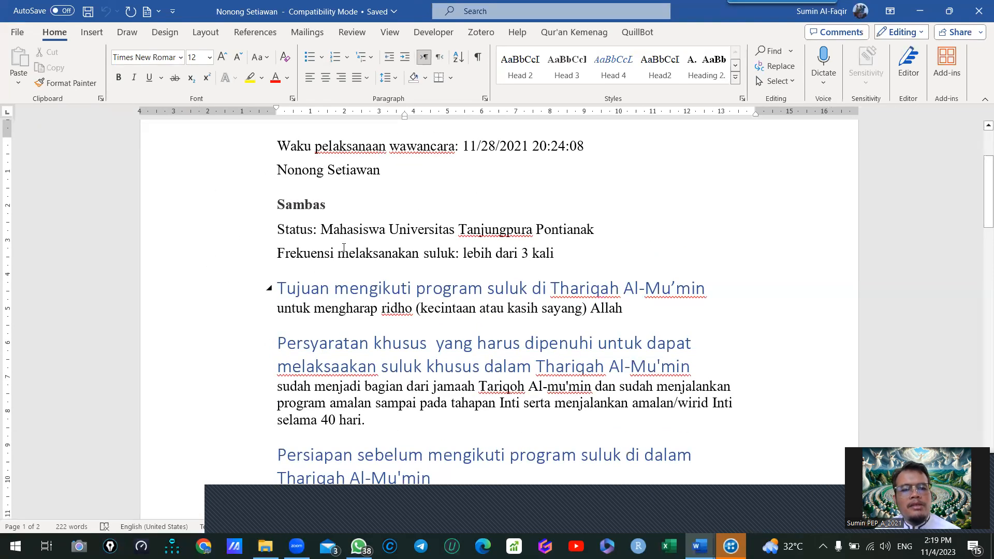
{"action": "scroll", "coordinate": [434, 228], "scroll_direction": "up", "scroll_amount": 1}
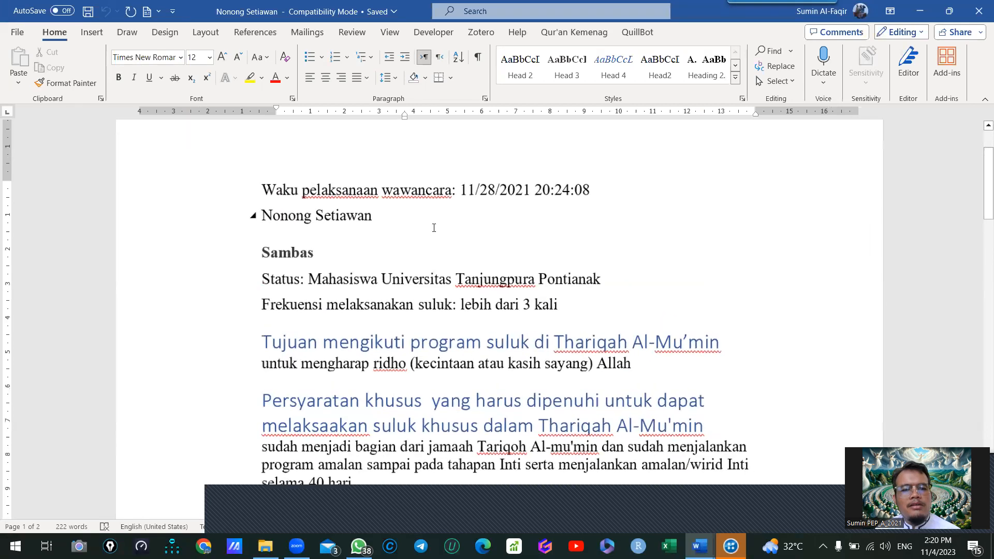
{"action": "scroll", "coordinate": [324, 250], "scroll_direction": "down", "scroll_amount": 2}
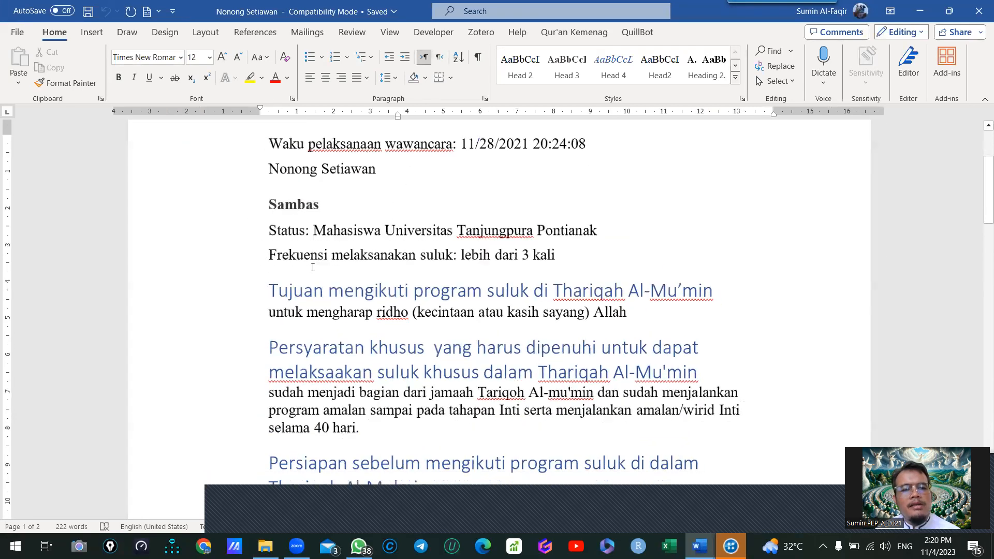
{"action": "scroll", "coordinate": [312, 267], "scroll_direction": "up", "scroll_amount": 2}
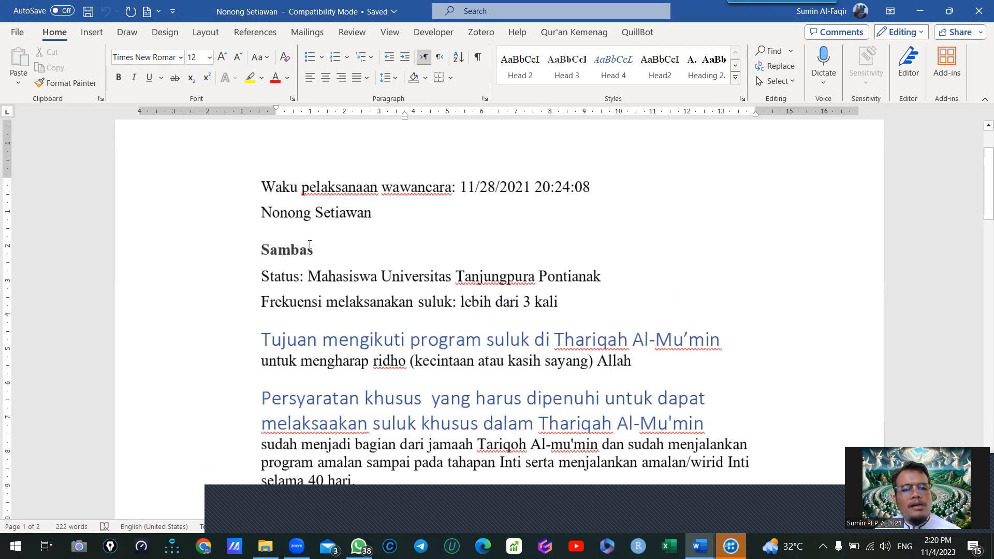
{"action": "scroll", "coordinate": [368, 305], "scroll_direction": "down", "scroll_amount": 2}
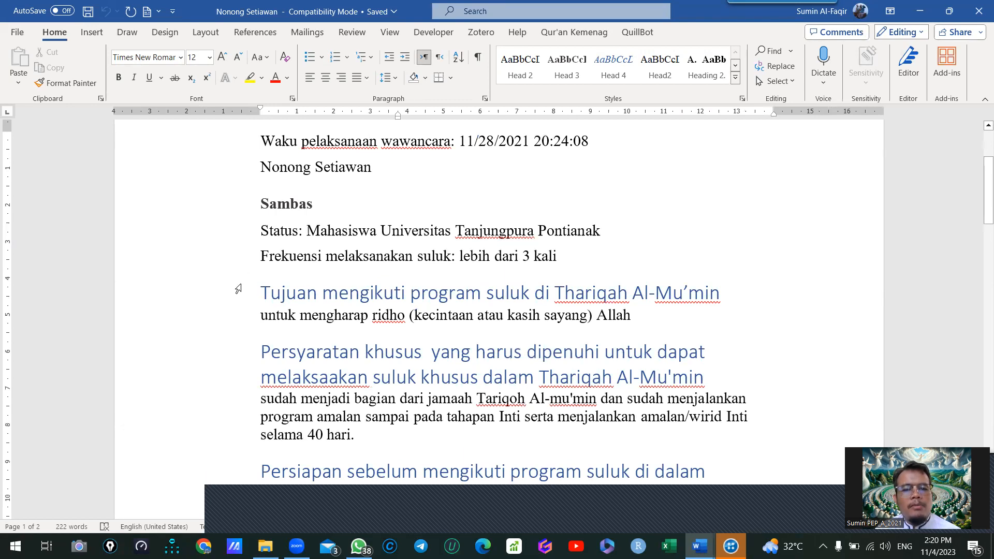
{"action": "scroll", "coordinate": [238, 289], "scroll_direction": "up", "scroll_amount": 1, "text": "ctrl"}
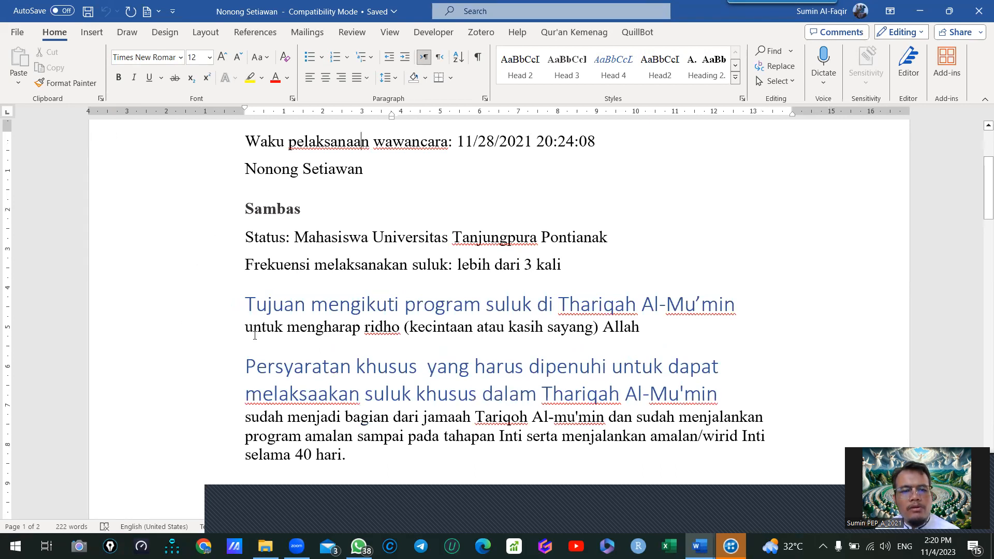
{"action": "scroll", "coordinate": [403, 248], "scroll_direction": "down", "scroll_amount": 2}
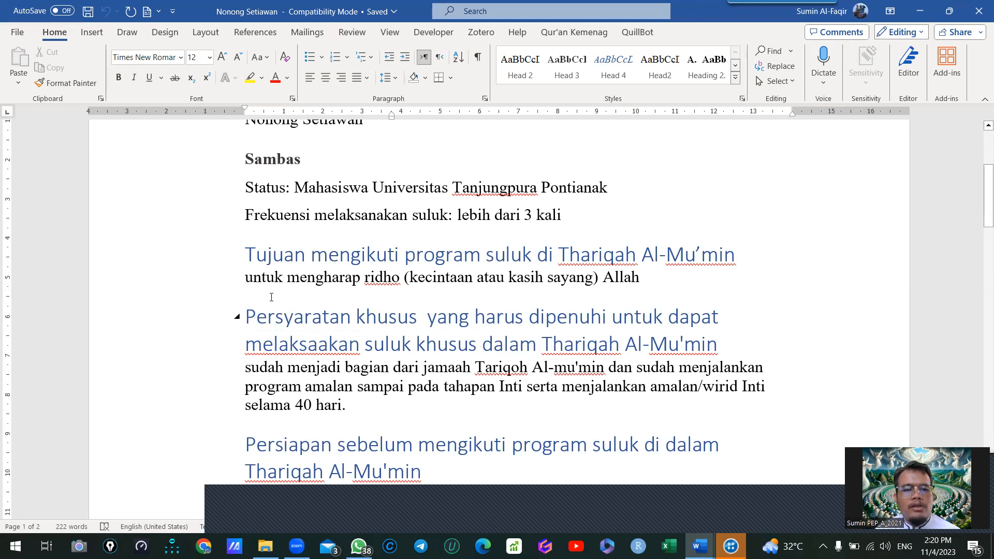
{"action": "scroll", "coordinate": [271, 297], "scroll_direction": "up", "scroll_amount": 1}
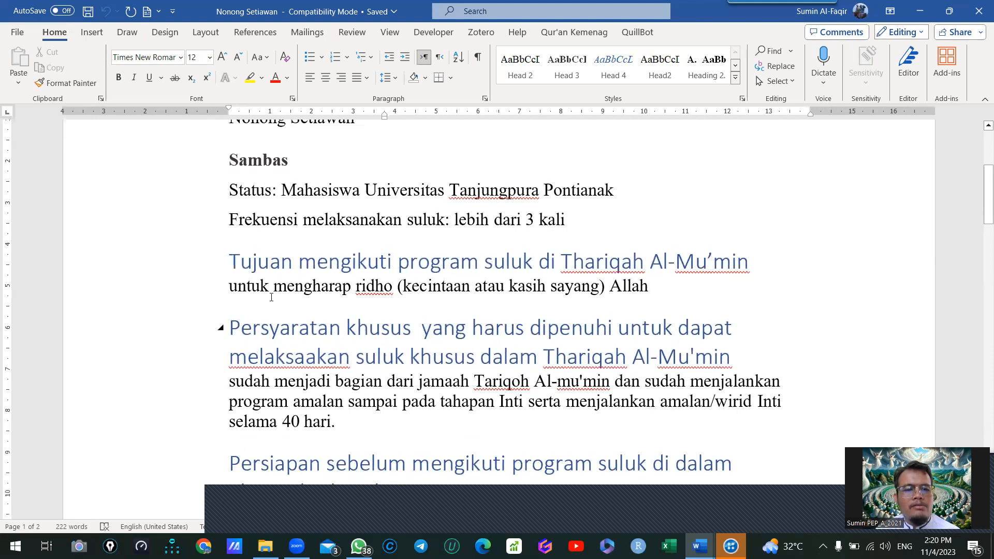
{"action": "scroll", "coordinate": [271, 297], "scroll_direction": "down", "scroll_amount": 1, "text": "ctrl"}
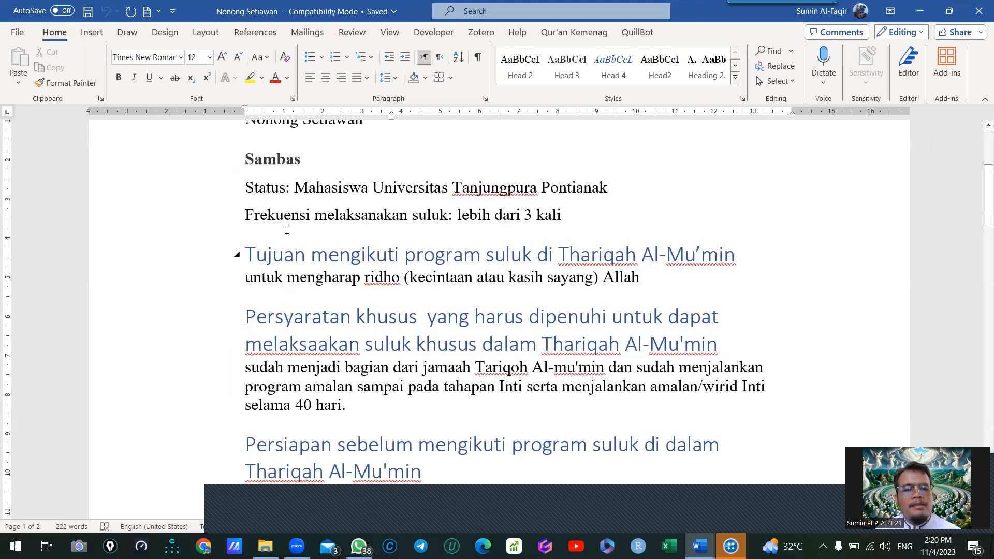
{"action": "scroll", "coordinate": [517, 223], "scroll_direction": "up", "scroll_amount": 2}
{"action": "left_click", "coordinate": [489, 213]}
{"action": "scroll", "coordinate": [489, 212], "scroll_direction": "down", "scroll_amount": 1}
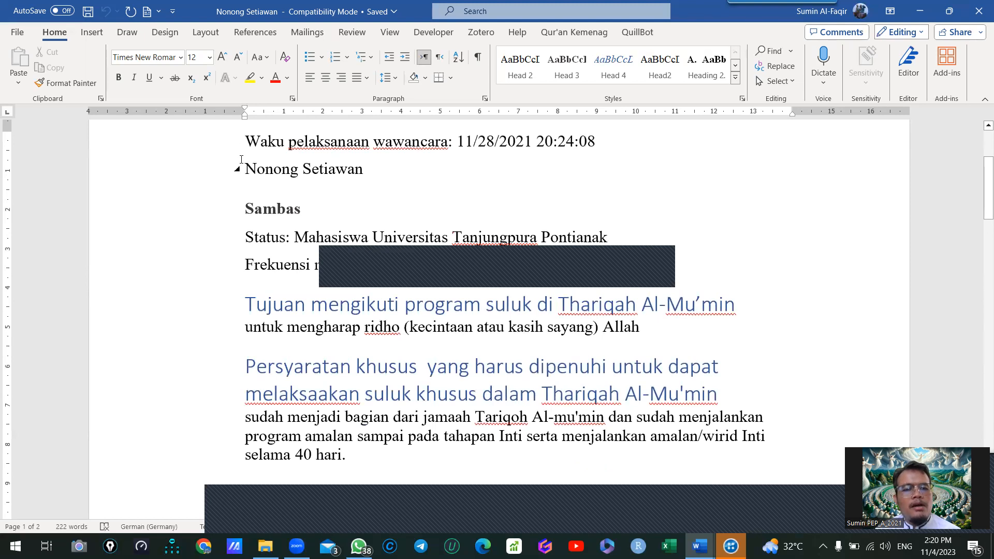
- Select the interview time line, the respondent's name line and the Sambas line one after another to point them out
{"action": "left_click", "coordinate": [194, 143]}
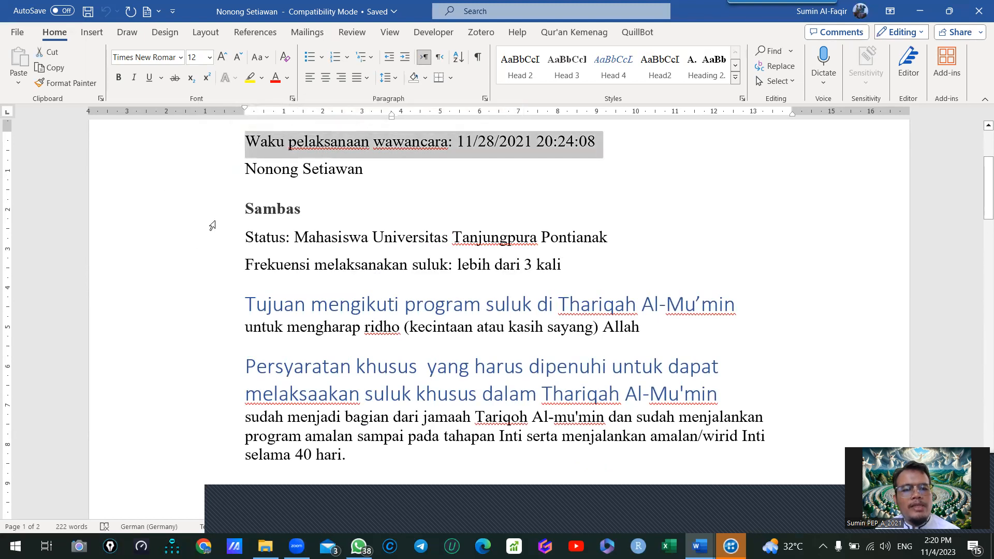
{"action": "left_click", "coordinate": [166, 176]}
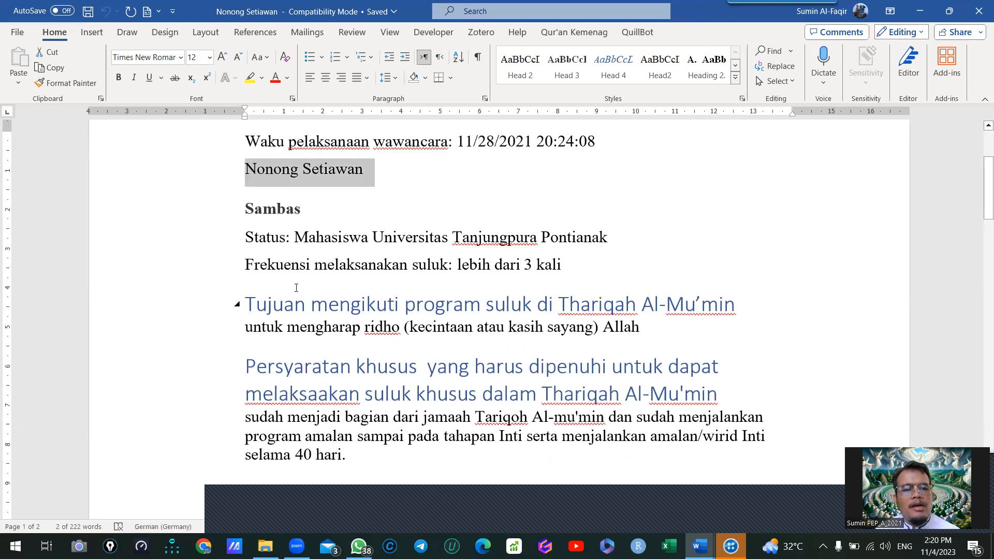
{"action": "left_click", "coordinate": [252, 202]}
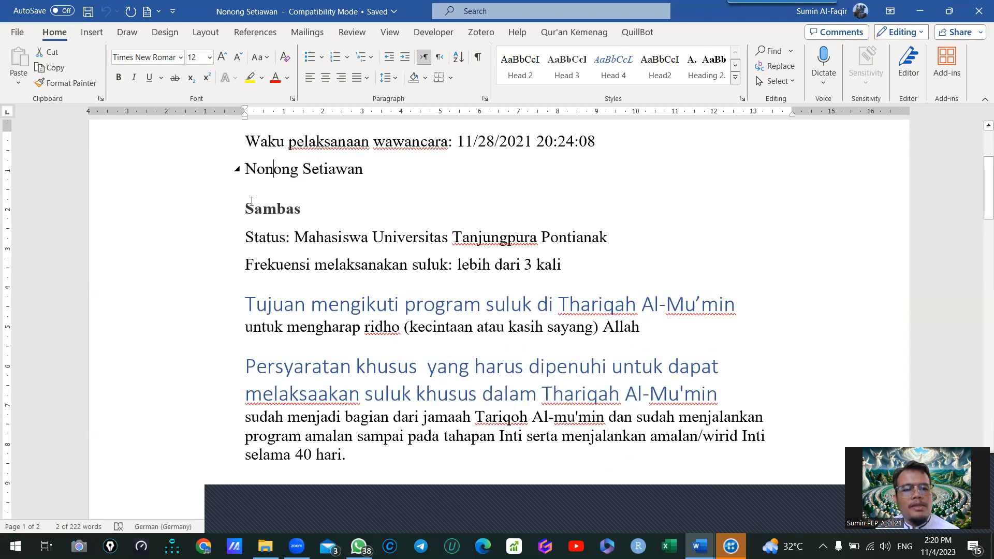
{"action": "left_click", "coordinate": [195, 209]}
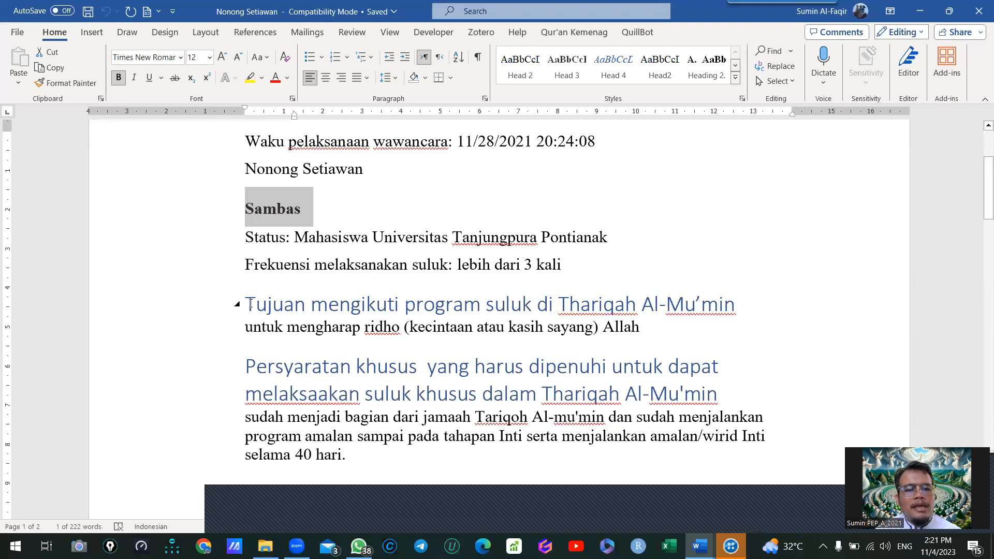
- Select the question heading "Tujuan mengikuti program suluk di Thariqah Al-Mu'min" and check which paragraph style it uses
{"action": "left_click_drag", "start_coordinate": [251, 304], "coordinate": [755, 304]}
{"action": "left_click", "coordinate": [753, 316]}
{"action": "left_click", "coordinate": [189, 315]}
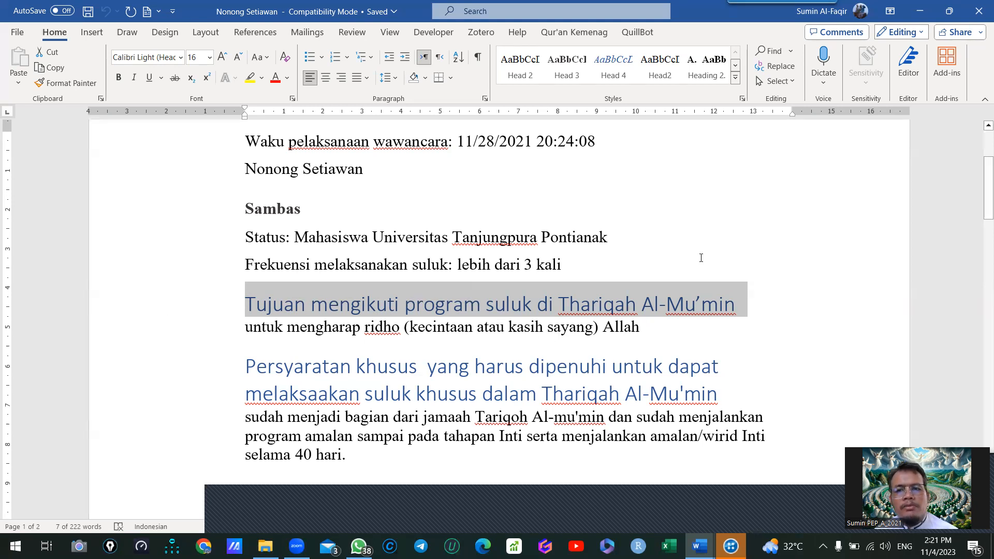
{"action": "left_click", "coordinate": [256, 302]}
{"action": "left_click", "coordinate": [167, 309]}
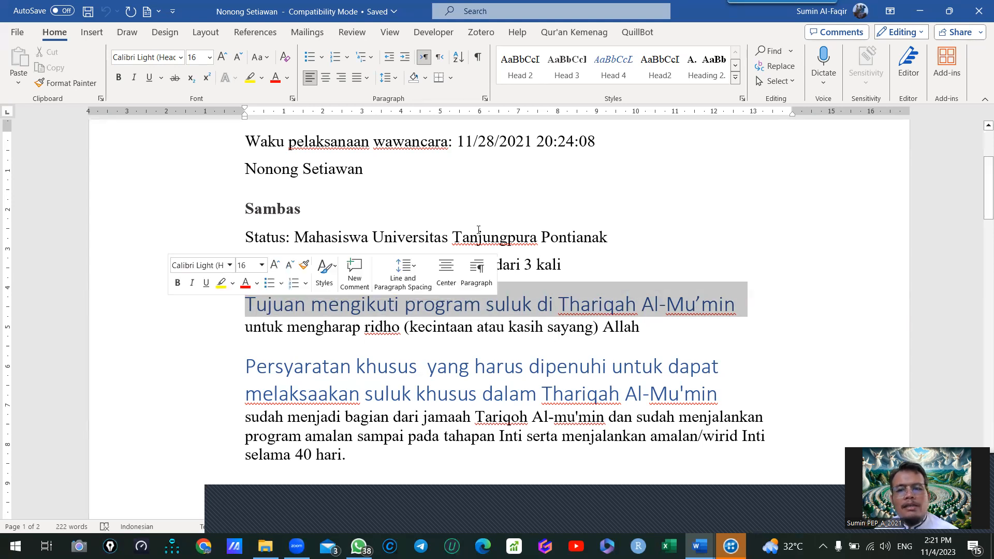
{"action": "left_click", "coordinate": [735, 77]}
{"action": "left_click", "coordinate": [54, 34]}
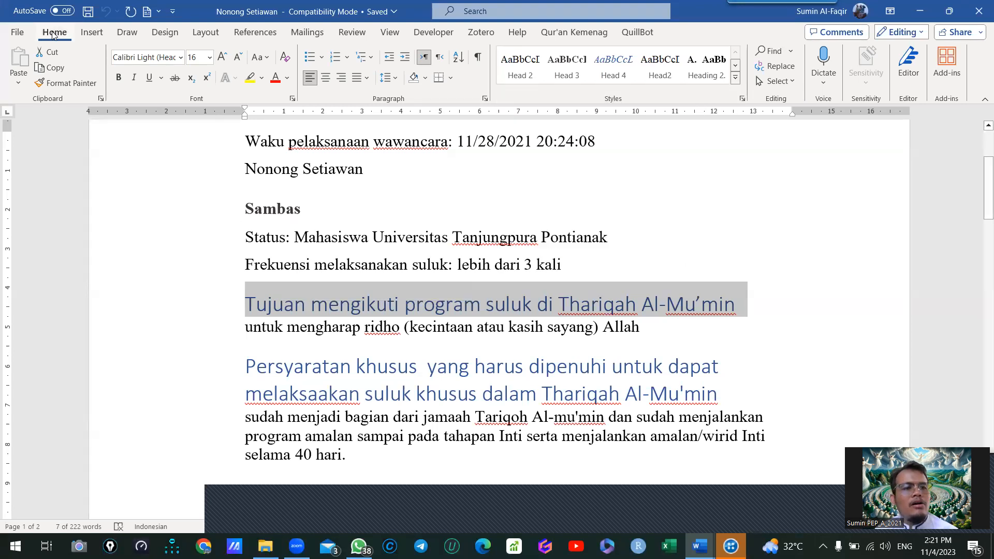
{"action": "left_click", "coordinate": [735, 78]}
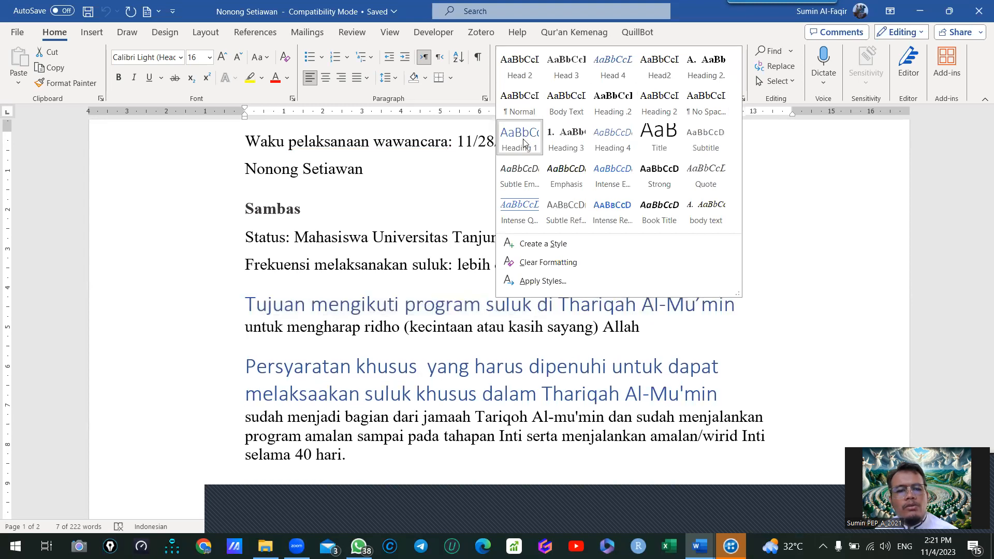
{"action": "left_click", "coordinate": [344, 307]}
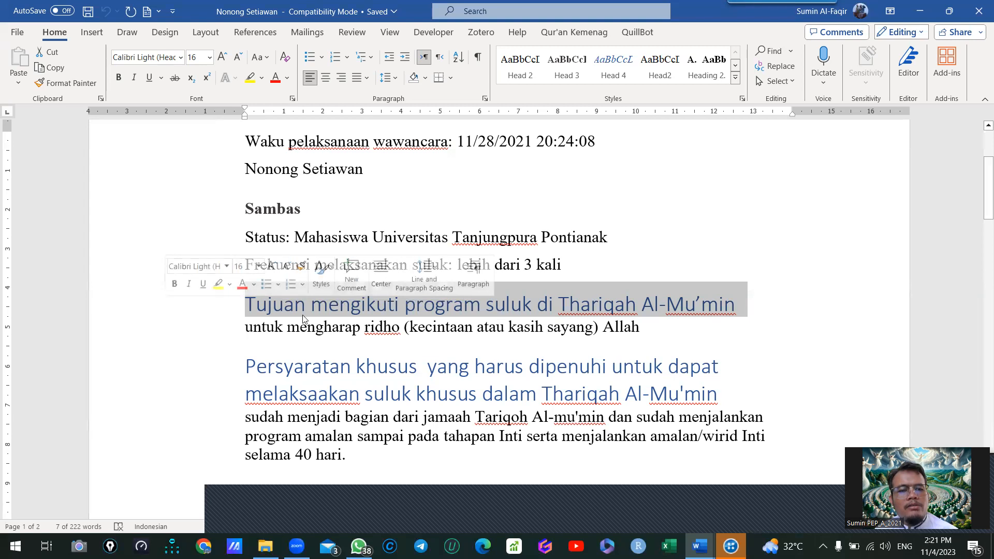
- Select the respondent's name line and check which paragraph style is applied to it
{"action": "left_click", "coordinate": [359, 223]}
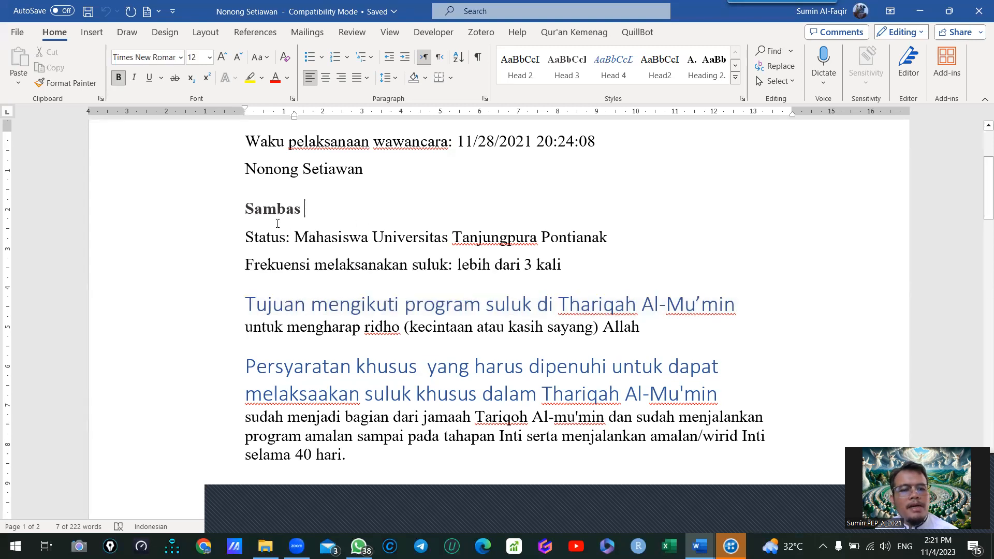
{"action": "left_click", "coordinate": [199, 176]}
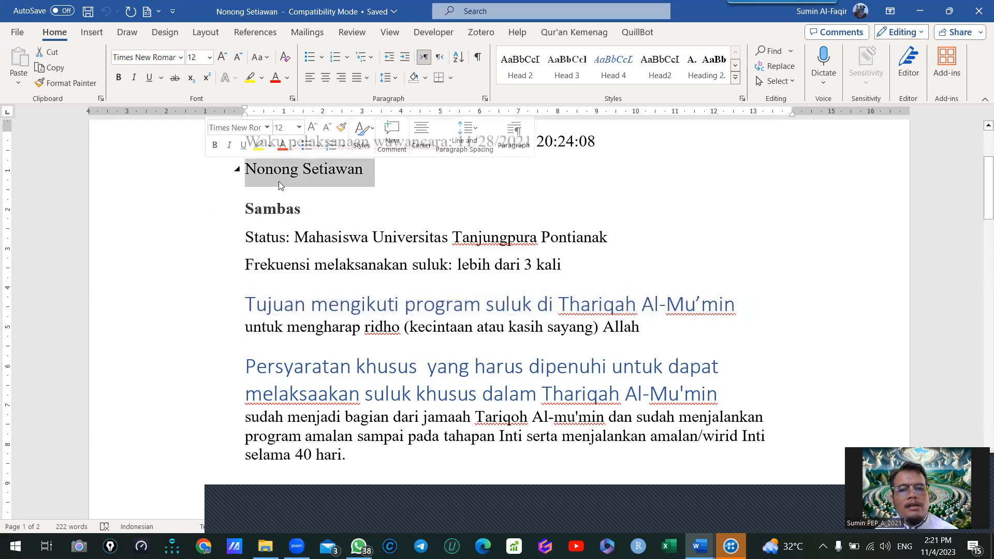
{"action": "left_click", "coordinate": [736, 78]}
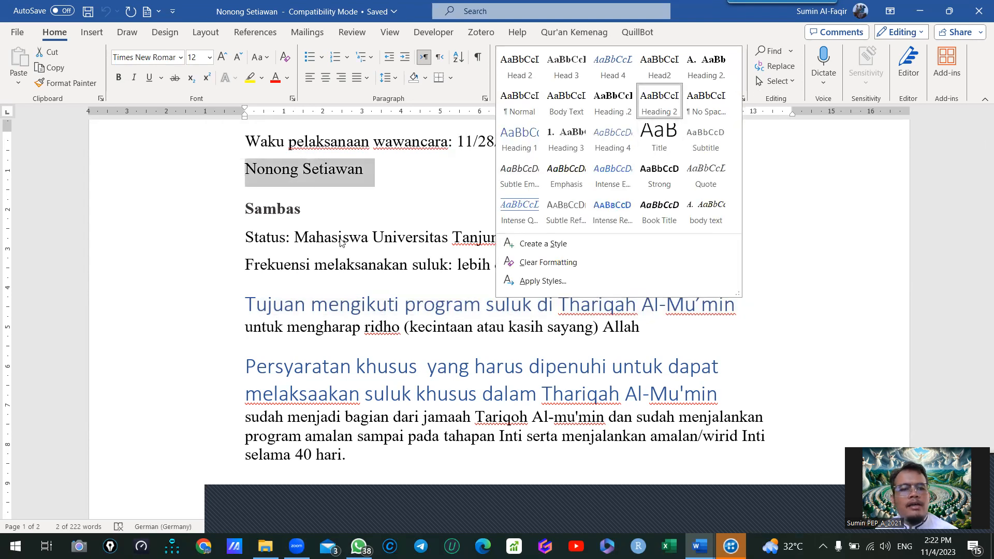
{"action": "left_click", "coordinate": [432, 213]}
- Select the Sambas line and check which paragraph style is applied to it
{"action": "left_click", "coordinate": [202, 219]}
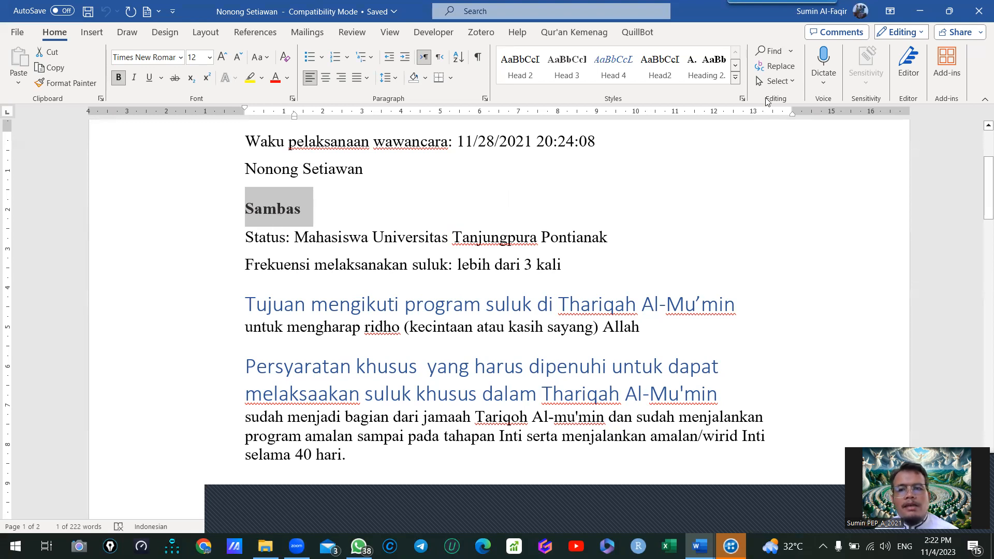
{"action": "left_click", "coordinate": [735, 77]}
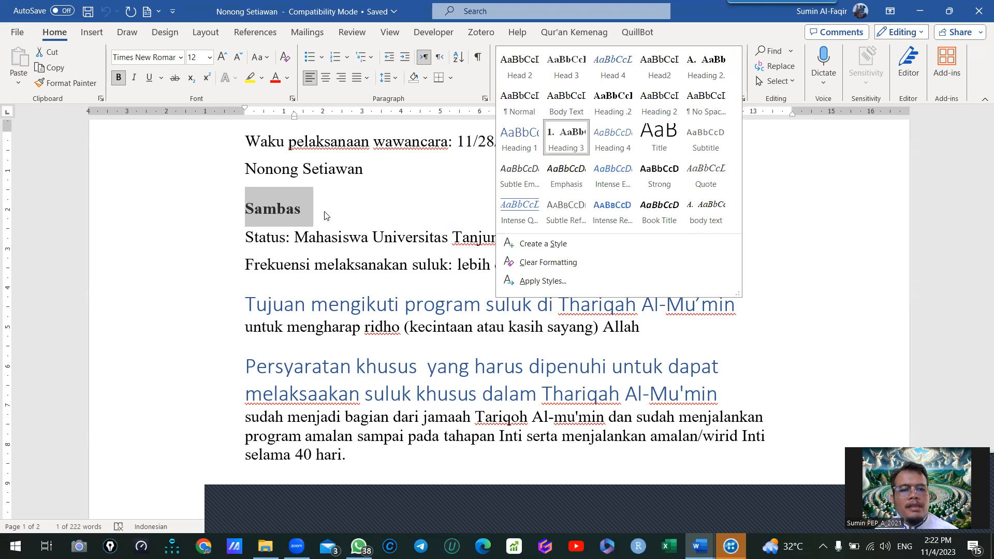
{"action": "key", "text": "Escape"}
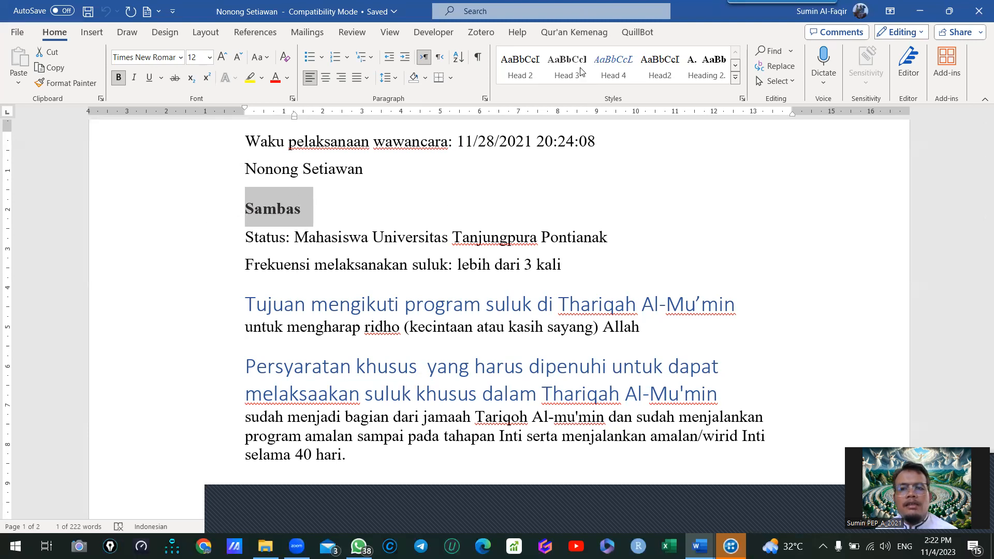
- Review the full set of available paragraph styles and look through the rest of the transcript to its last question
{"action": "left_click", "coordinate": [736, 78]}
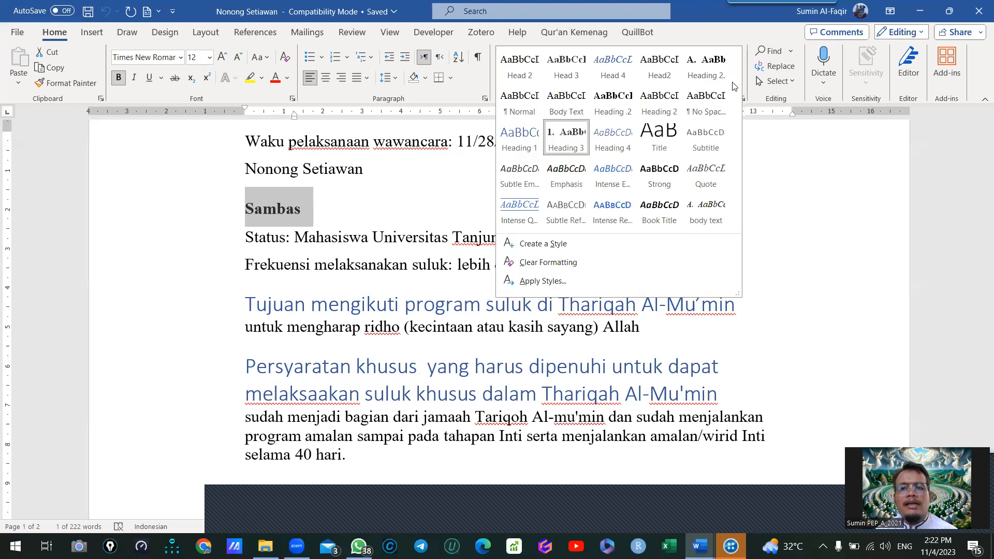
{"action": "left_click", "coordinate": [321, 219]}
{"action": "scroll", "coordinate": [327, 233], "scroll_direction": "down", "scroll_amount": 15}
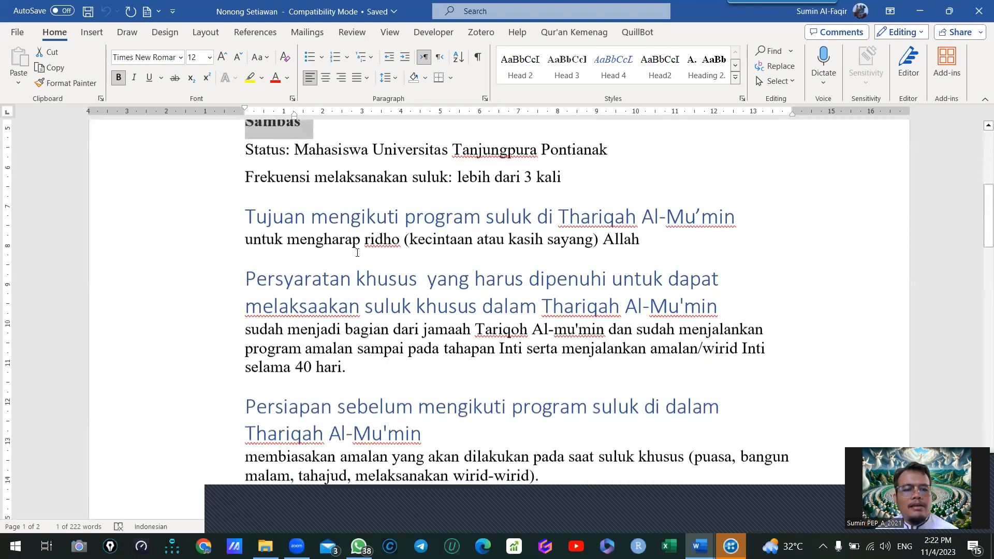
{"action": "scroll", "coordinate": [431, 279], "scroll_direction": "down", "scroll_amount": 10}
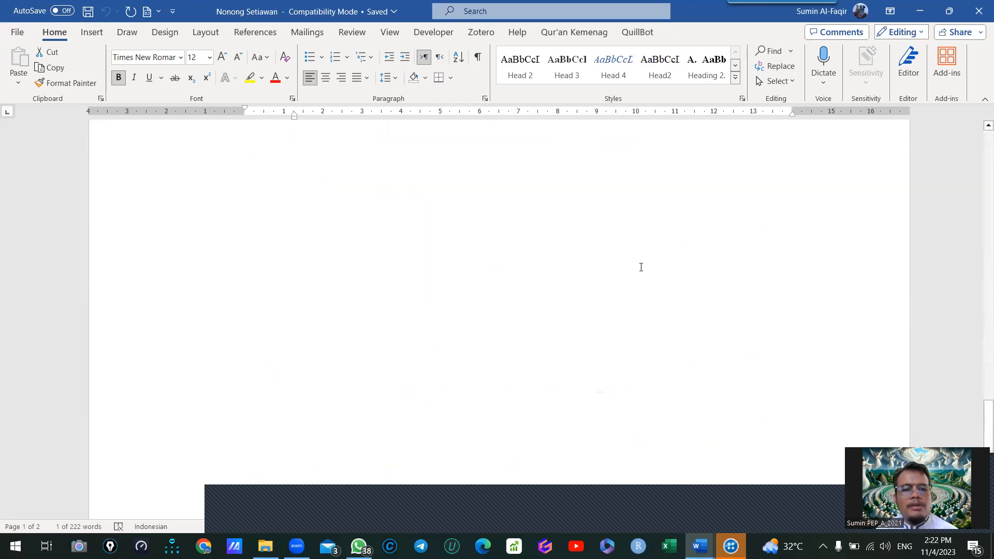
{"action": "scroll", "coordinate": [601, 224], "scroll_direction": "up", "scroll_amount": 3}
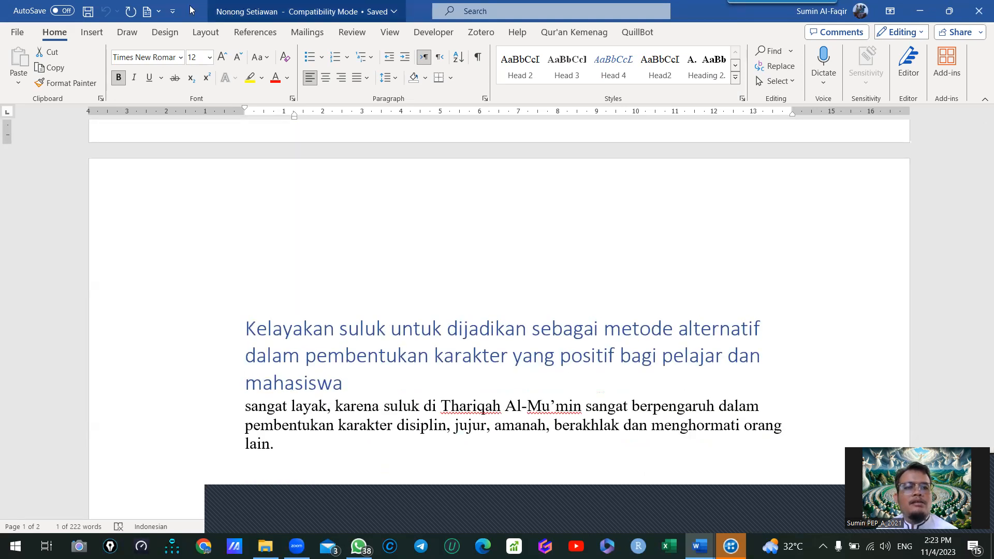
- Close the interview transcript and the BAB IV ANALISIS DAN PEMBAHASAN document
{"action": "left_click", "coordinate": [978, 8]}
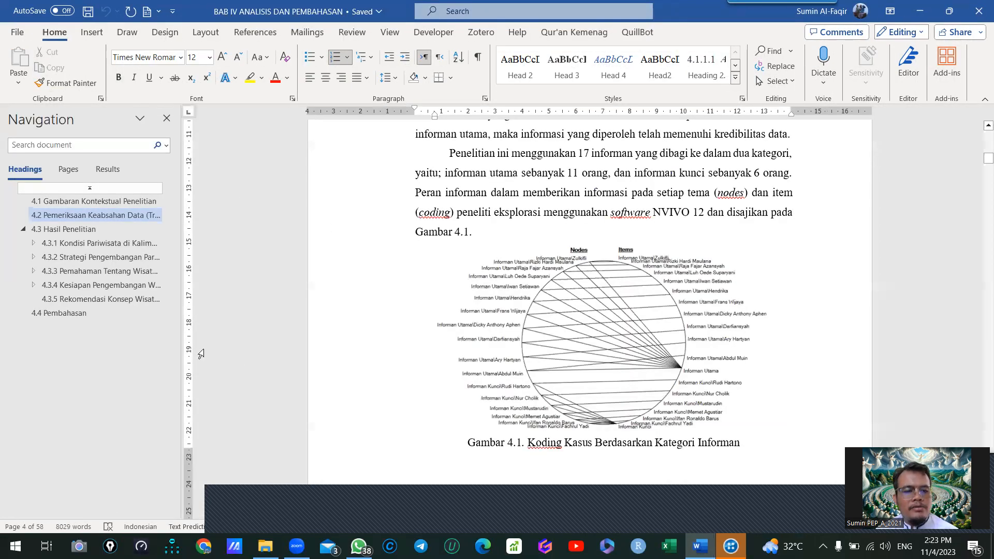
{"action": "mouse_move", "coordinate": [265, 546]}
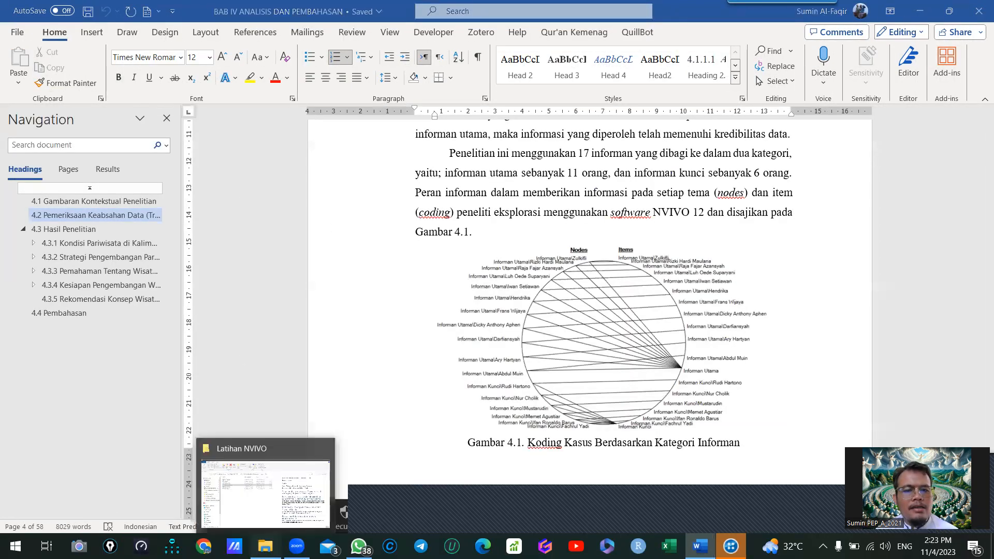
{"action": "left_click", "coordinate": [979, 6]}
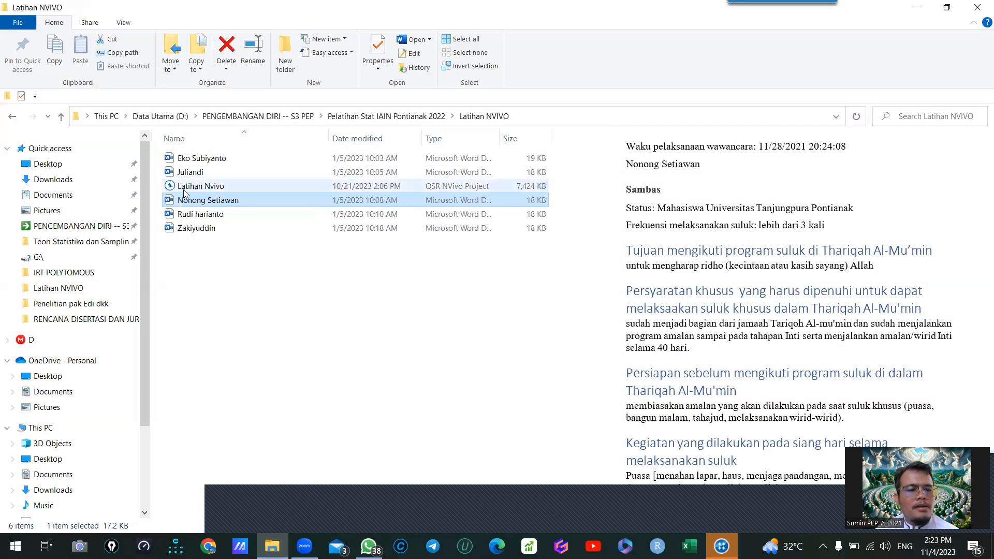
- Preview the other respondents' interview transcripts one after another in the Latihan NVIVO folder
{"action": "left_click", "coordinate": [192, 215]}
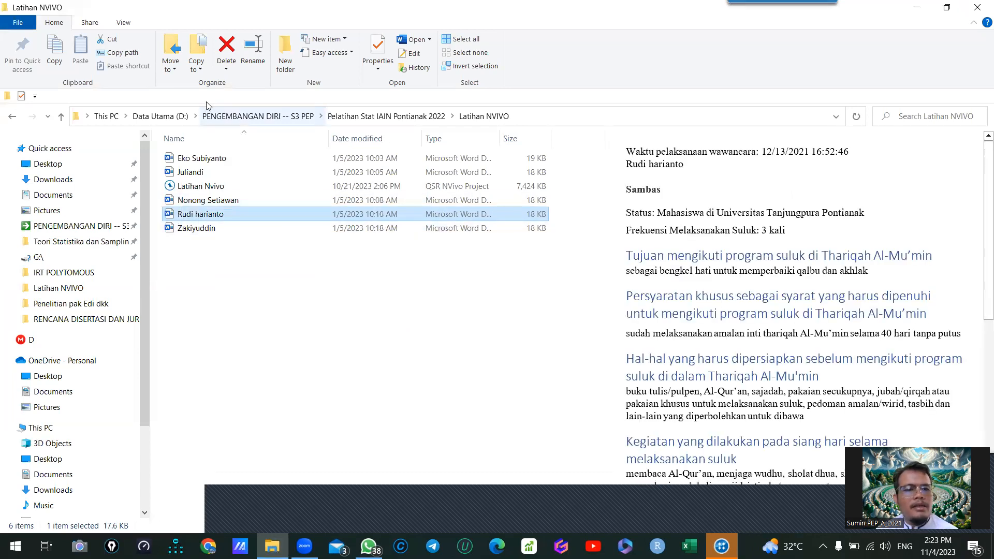
{"action": "left_click", "coordinate": [198, 162]}
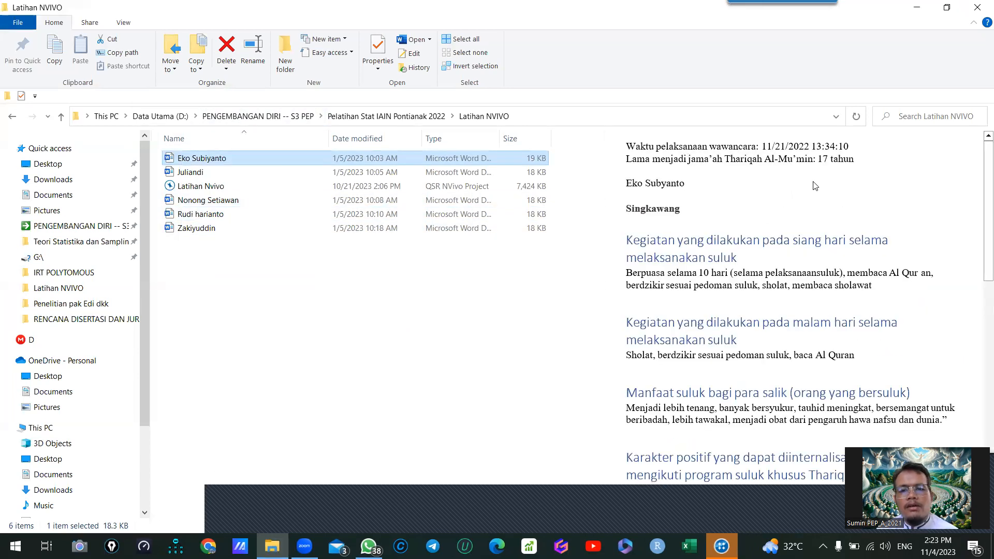
{"action": "left_click", "coordinate": [189, 174]}
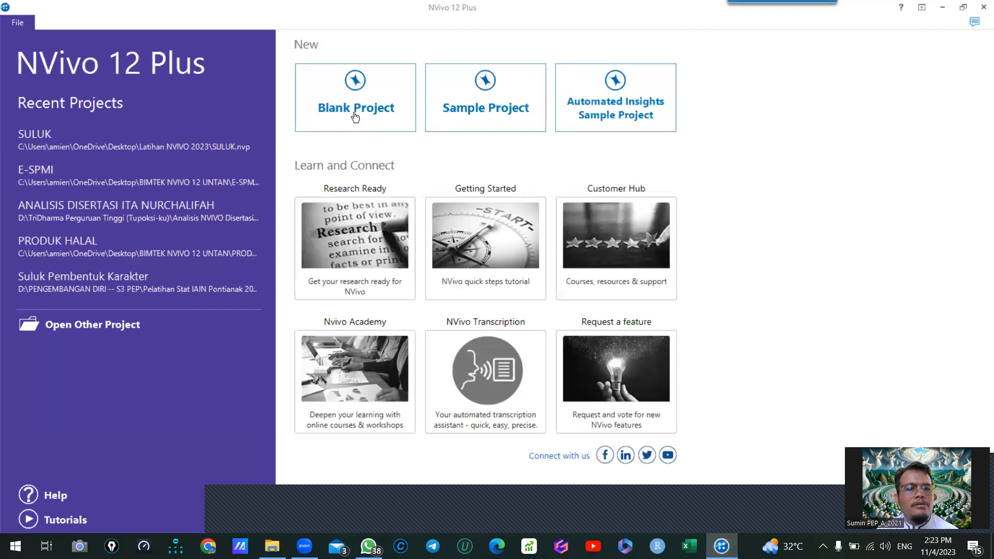
- In NVivo 12 Plus, create a blank project titled "ANALISIS KUALITATIF -SULUK"
{"action": "left_click", "coordinate": [344, 99]}
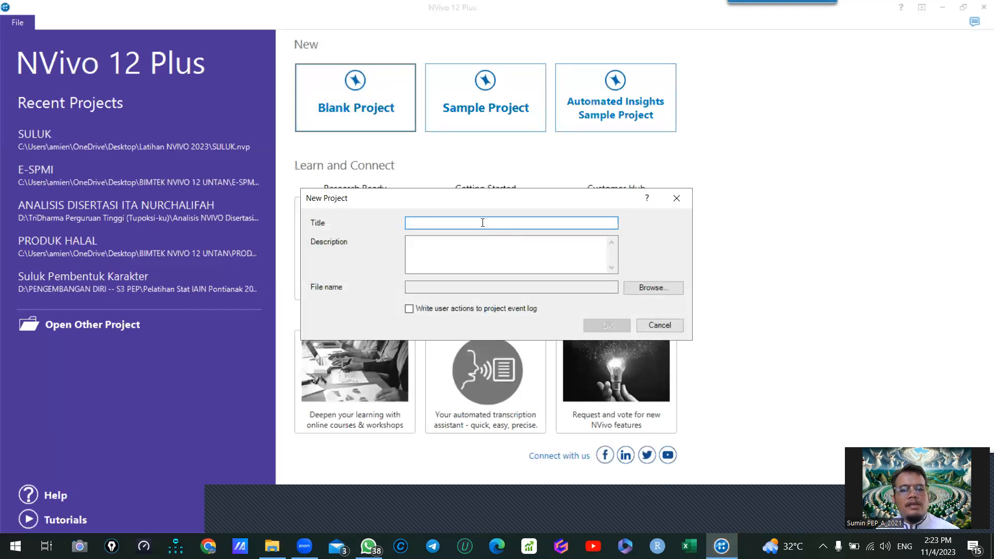
{"action": "type", "text": "c"}
{"action": "key", "text": "BackSpace"}
{"action": "type", "text": "COBA ANALISIS -SULUK"}
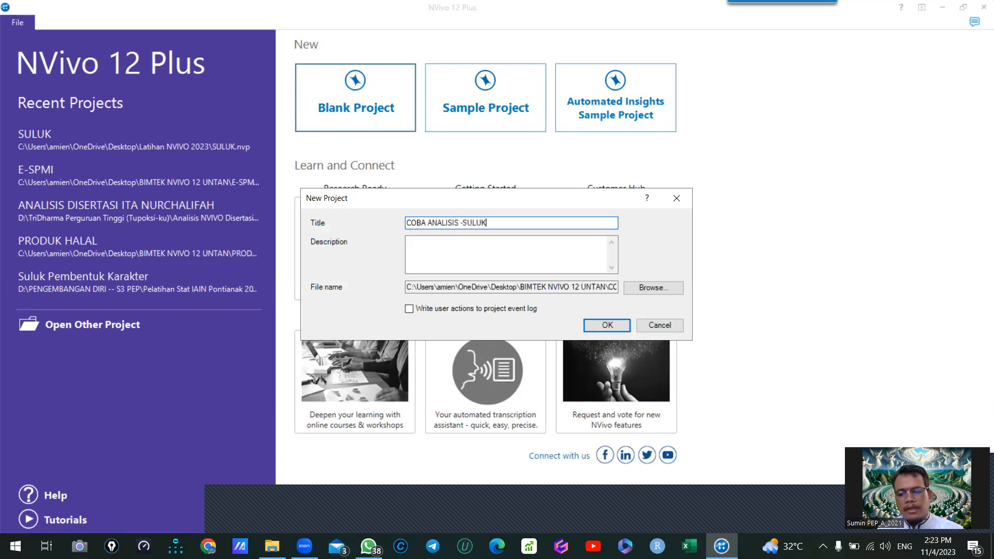
{"action": "key", "text": "Delete"}
{"action": "key", "text": "Delete"}
{"action": "key", "text": "Delete"}
{"action": "key", "text": "Delete"}
{"action": "key", "text": "Delete"}
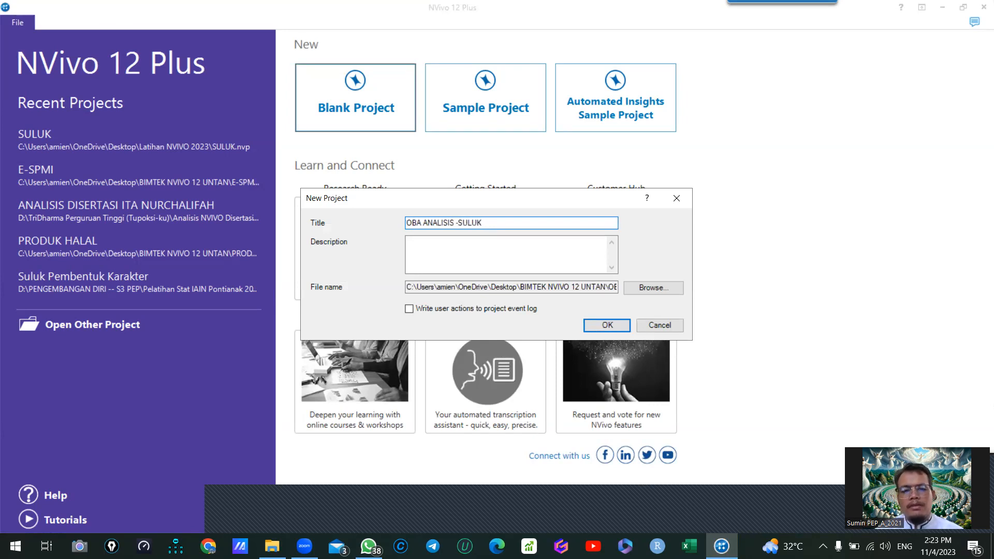
{"action": "type", "text": "KUALITATIF"}
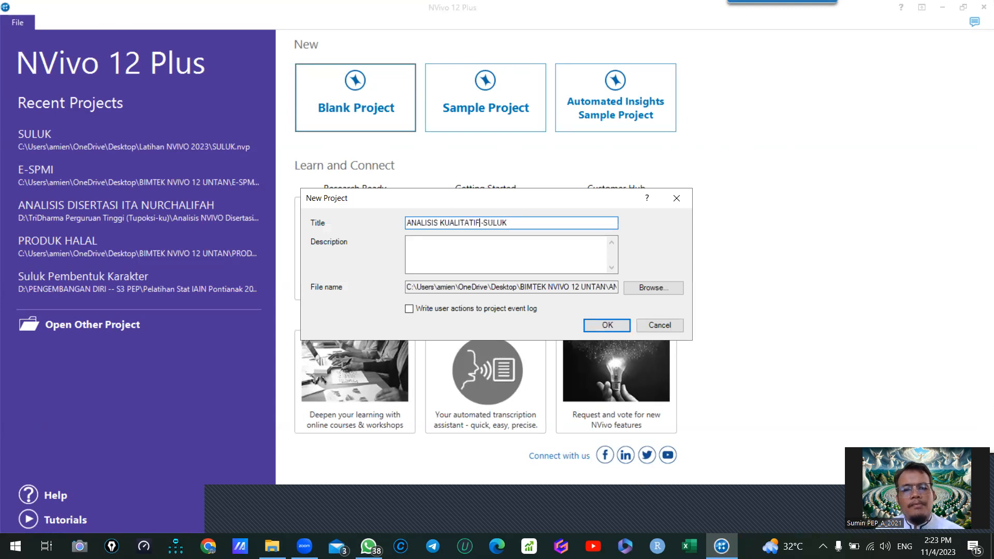
{"action": "key", "text": "Delete"}
{"action": "left_click", "coordinate": [607, 325]}
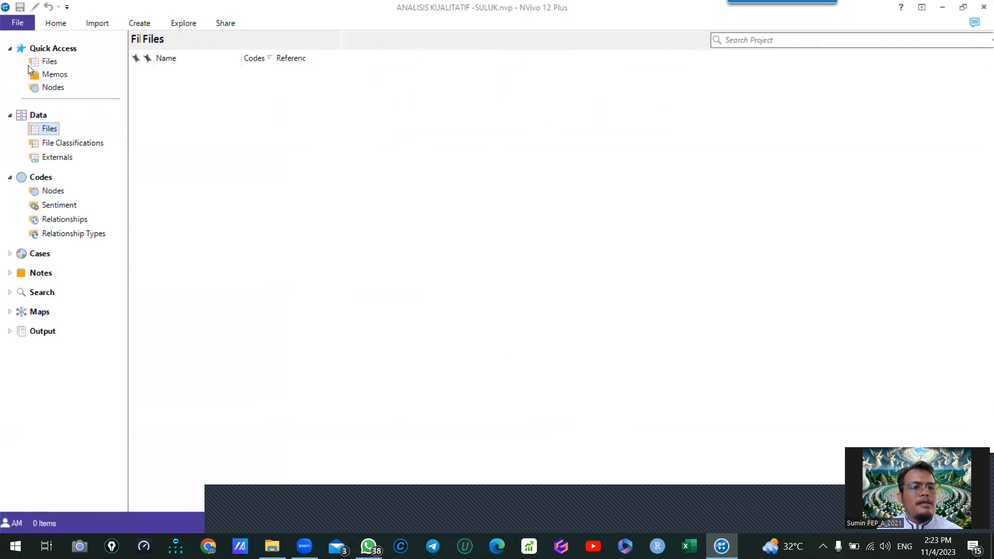
- Import all the Word transcripts from the Latihan NVIVO folder without creating cases, and close the Quick Start Steps page
{"action": "left_click", "coordinate": [93, 24]}
{"action": "left_click", "coordinate": [104, 53]}
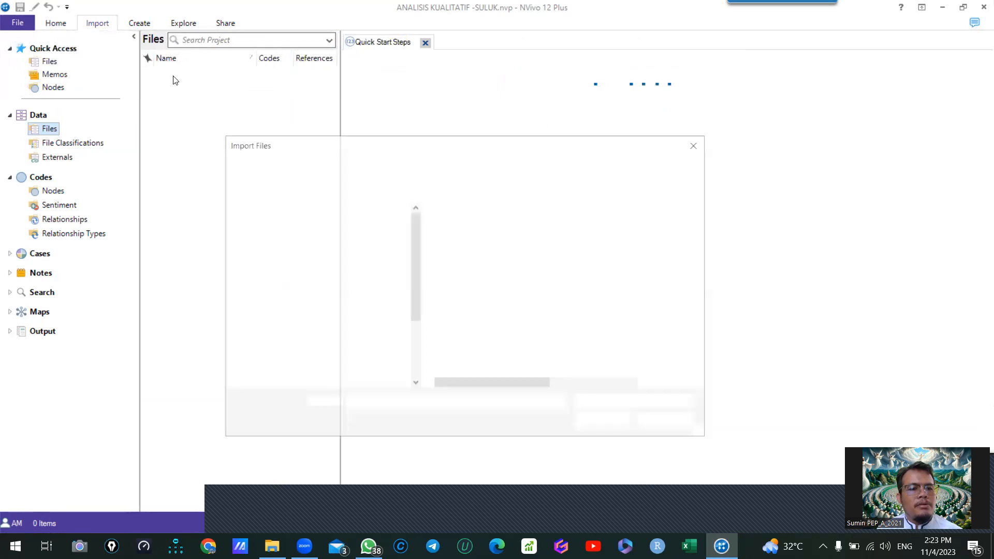
{"action": "left_click", "coordinate": [469, 227]}
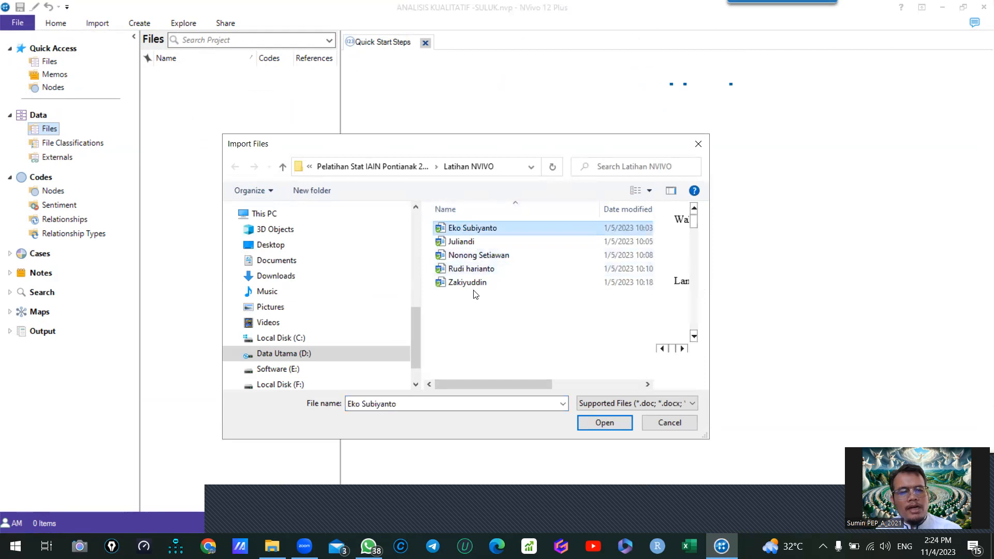
{"action": "left_click", "coordinate": [491, 282], "text": "shift"}
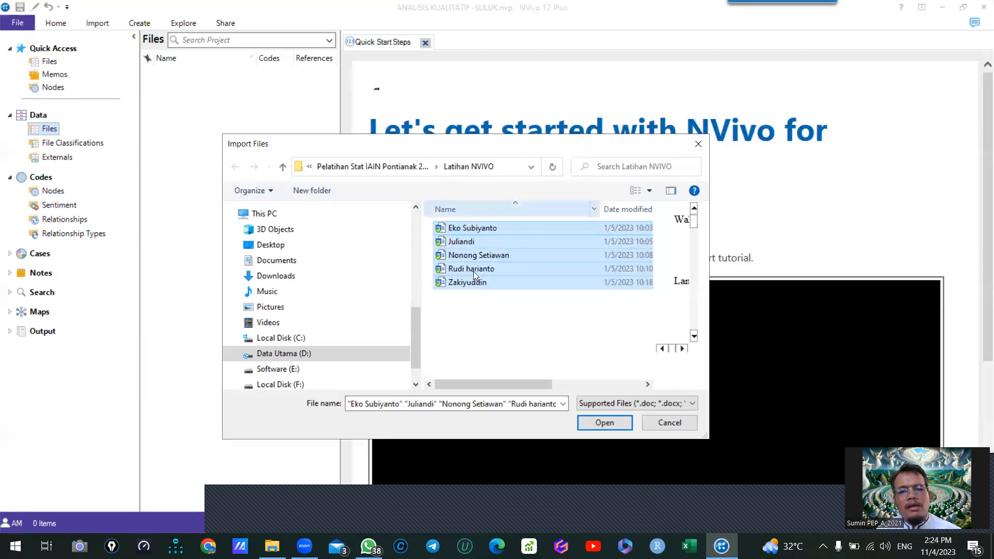
{"action": "left_click", "coordinate": [606, 423]}
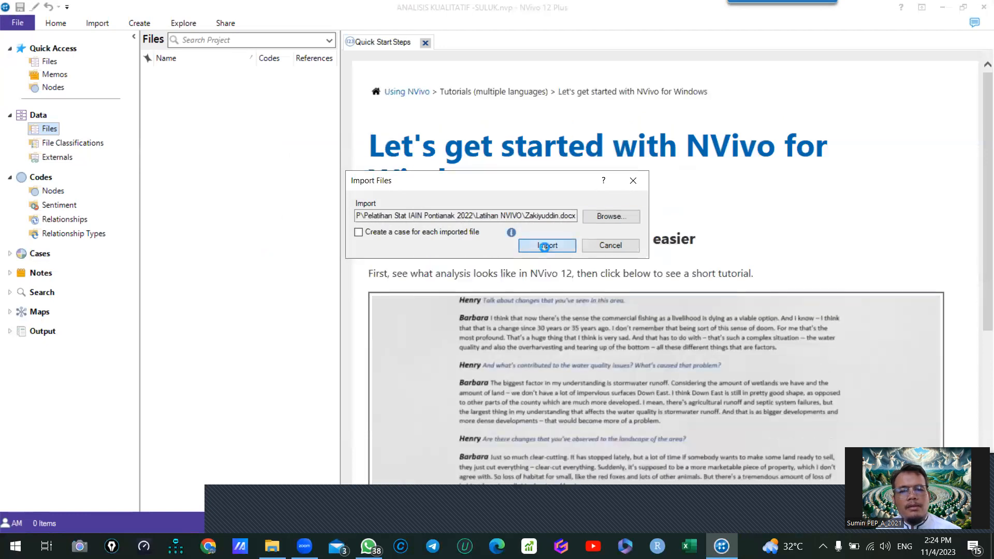
{"action": "left_click", "coordinate": [547, 245]}
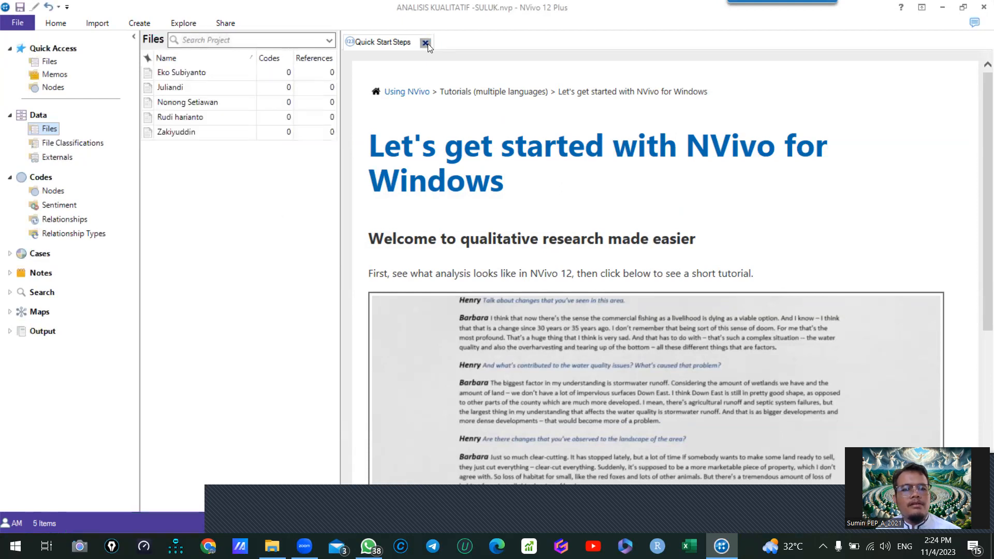
{"action": "left_click", "coordinate": [426, 43]}
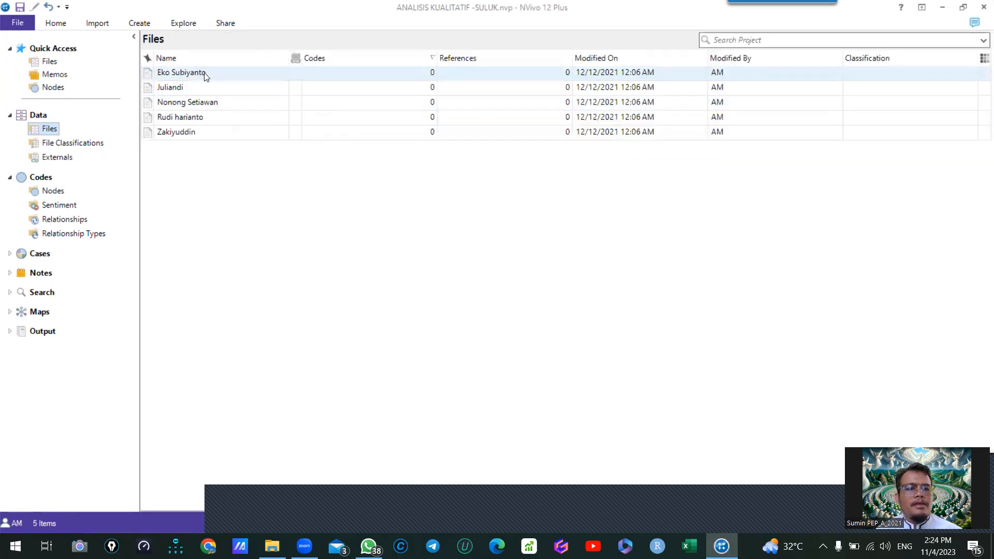
- Select all the imported transcripts in the file list to point them out, and clear the selection
{"action": "left_click", "coordinate": [202, 73]}
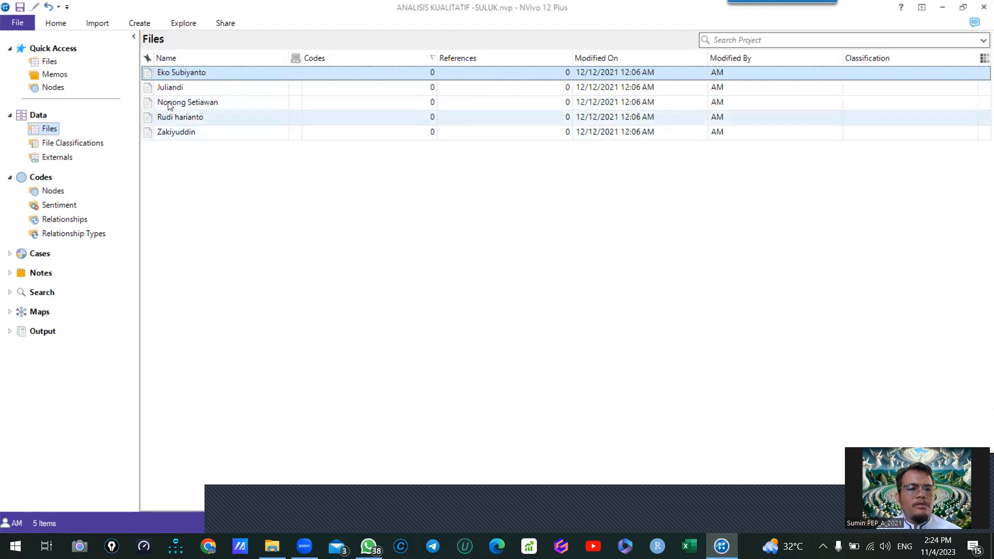
{"action": "left_click", "coordinate": [174, 130], "text": "shift"}
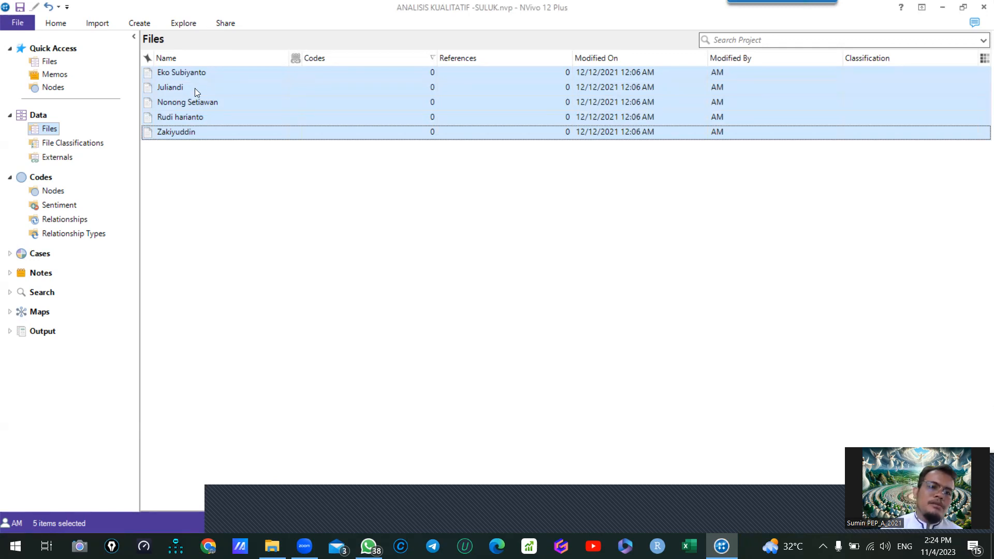
{"action": "left_click", "coordinate": [187, 232]}
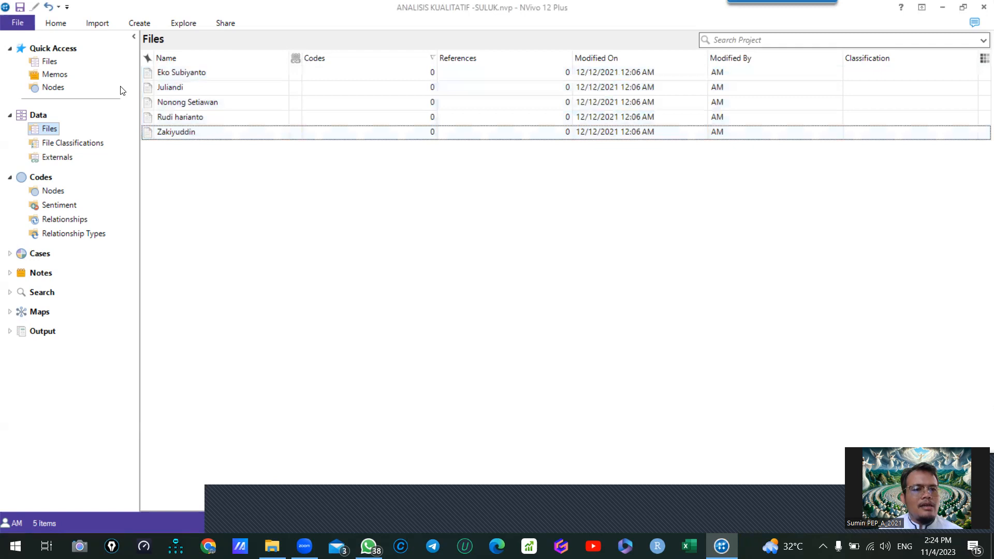
{"action": "left_click", "coordinate": [164, 74]}
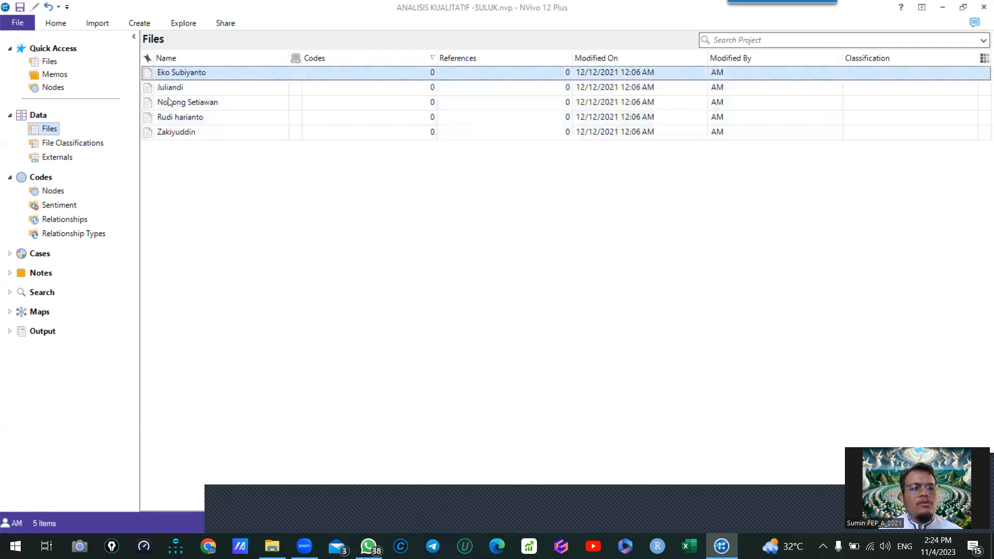
{"action": "left_click", "coordinate": [164, 133], "text": "shift"}
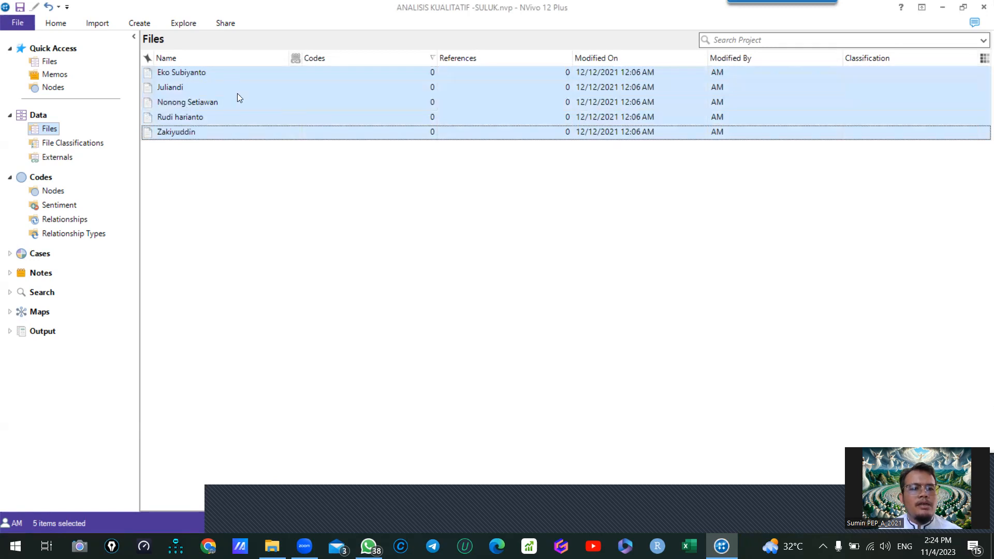
{"action": "right_click", "coordinate": [200, 92]}
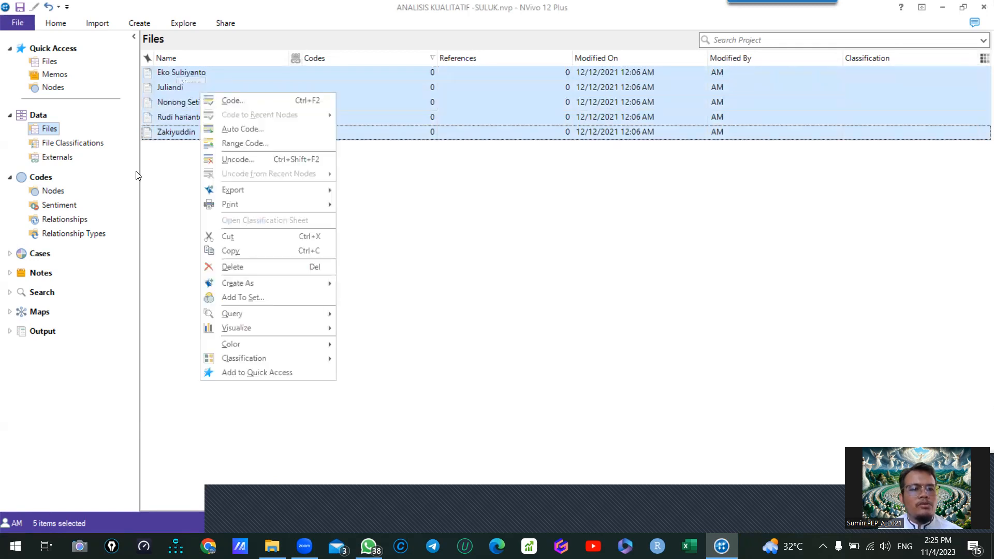
{"action": "left_click", "coordinate": [183, 183]}
- Select all the imported transcripts and start the Auto Code wizard for them
{"action": "left_click", "coordinate": [184, 73]}
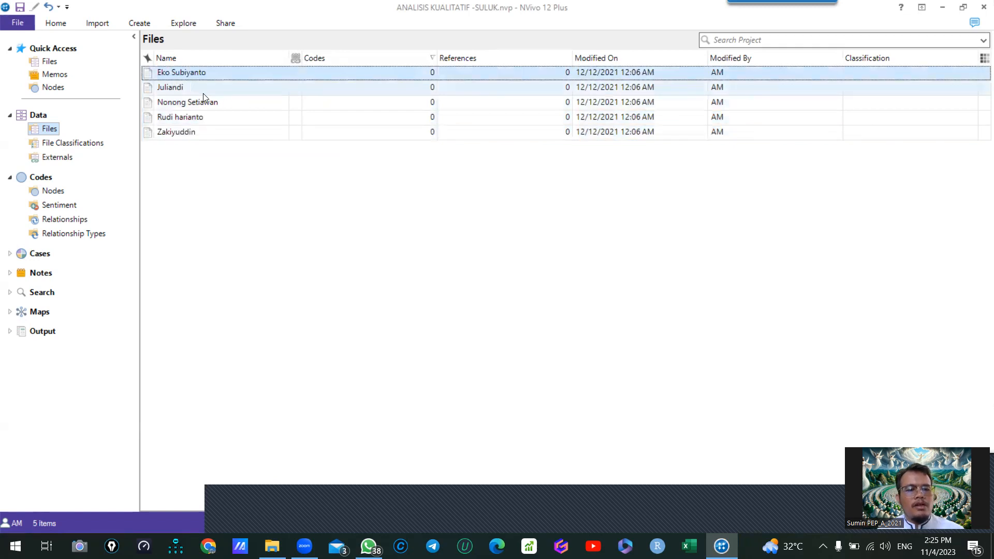
{"action": "key", "text": "ctrl+a"}
{"action": "right_click", "coordinate": [198, 98]}
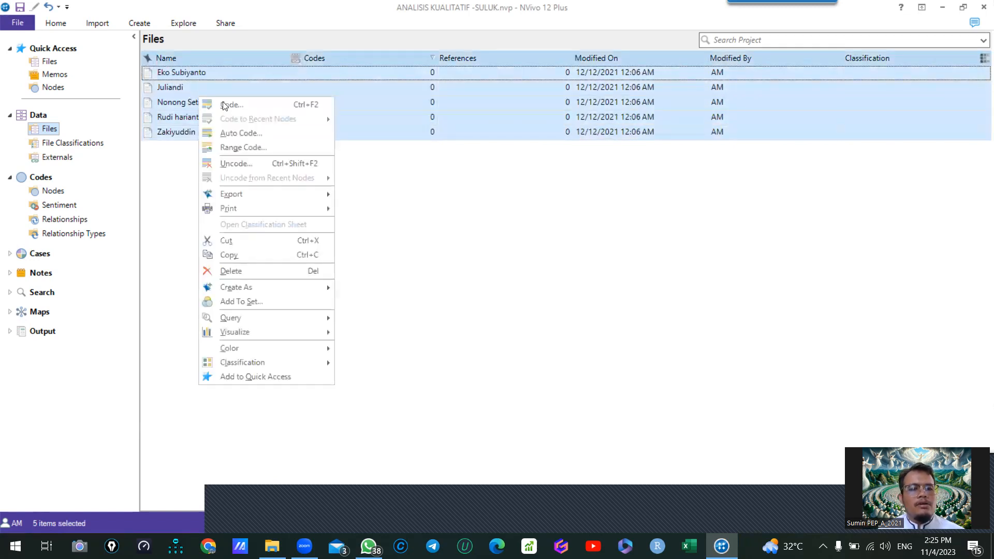
{"action": "left_click", "coordinate": [240, 131]}
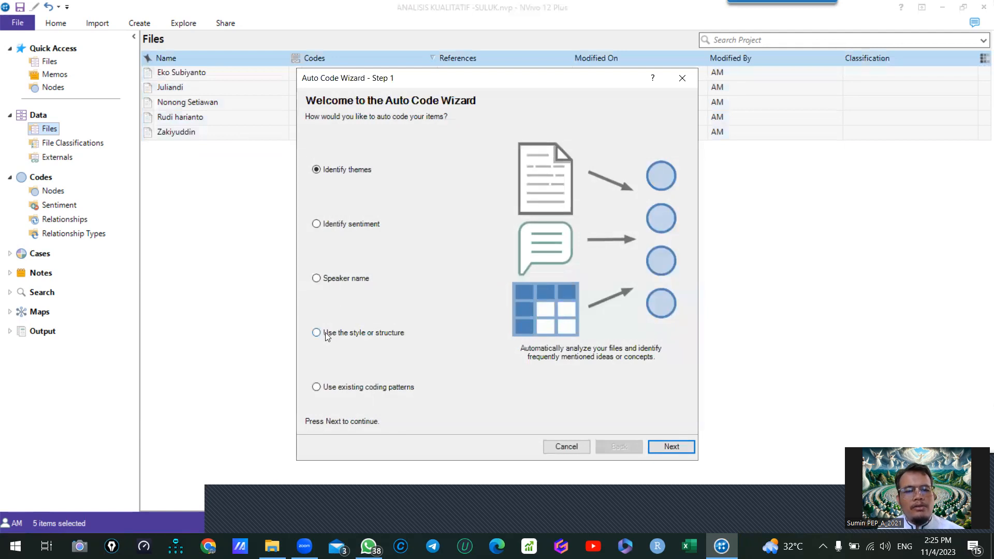
- Set the auto coding to use the style or structure, coded by paragraph styles, with heading 1 as the selected style
{"action": "left_click", "coordinate": [317, 332]}
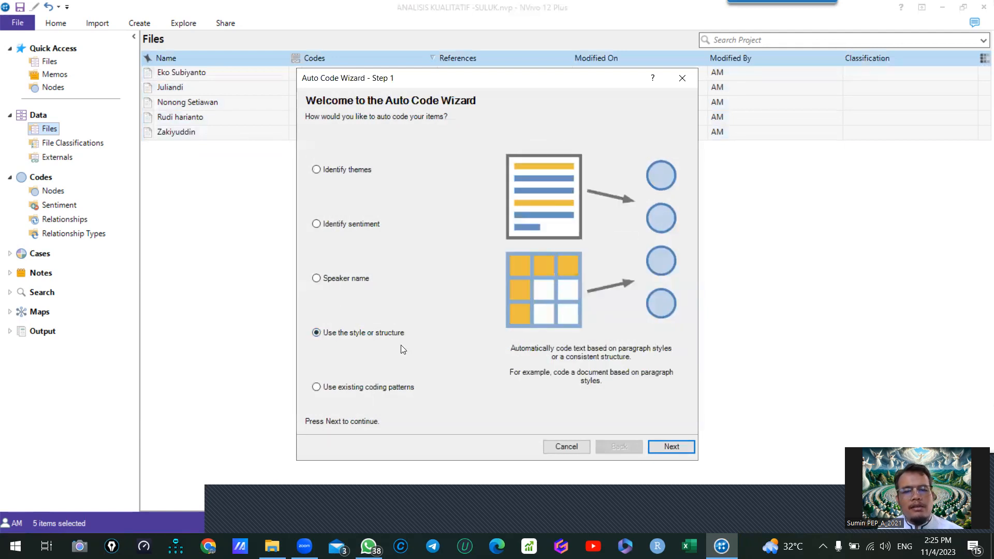
{"action": "left_click", "coordinate": [671, 446]}
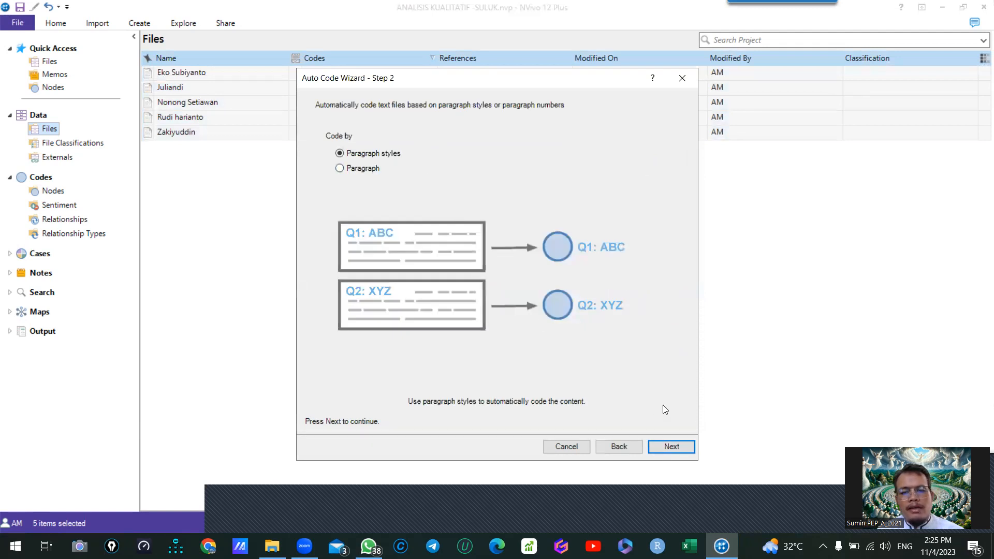
{"action": "left_click", "coordinate": [676, 446]}
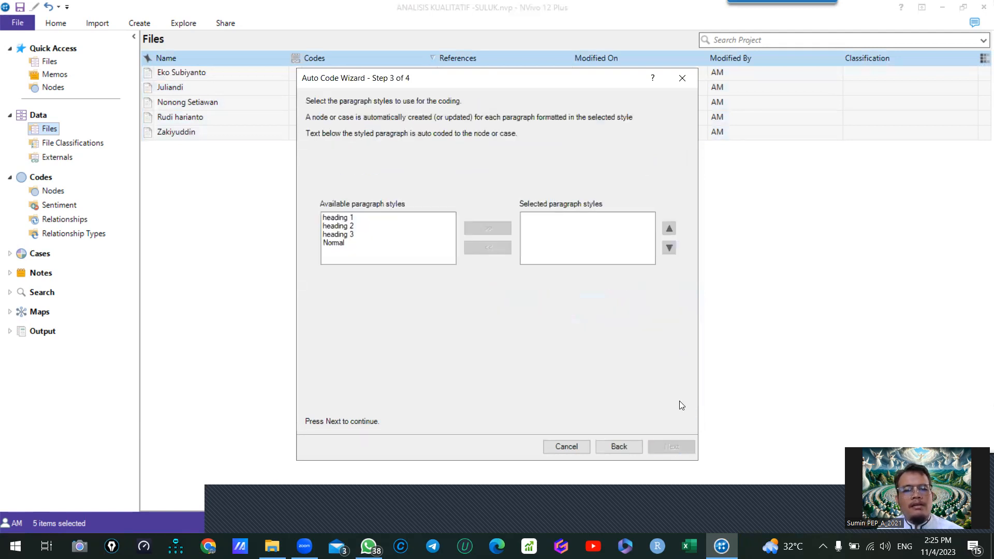
{"action": "left_click", "coordinate": [350, 220]}
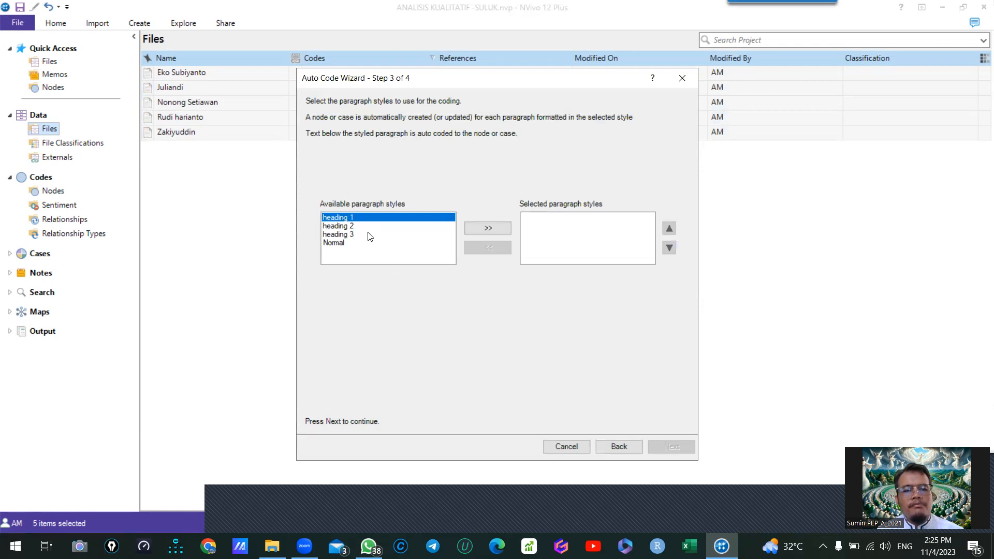
{"action": "left_click", "coordinate": [490, 229]}
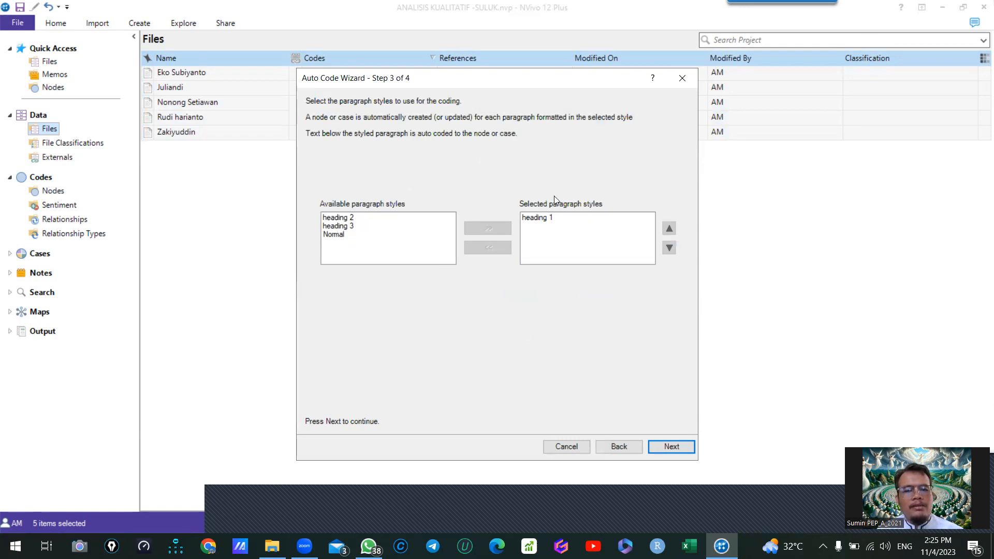
- Auto code the transcripts under a new node named Program Suluk located in Nodes, with coding aggregated from children
{"action": "left_click", "coordinate": [673, 447]}
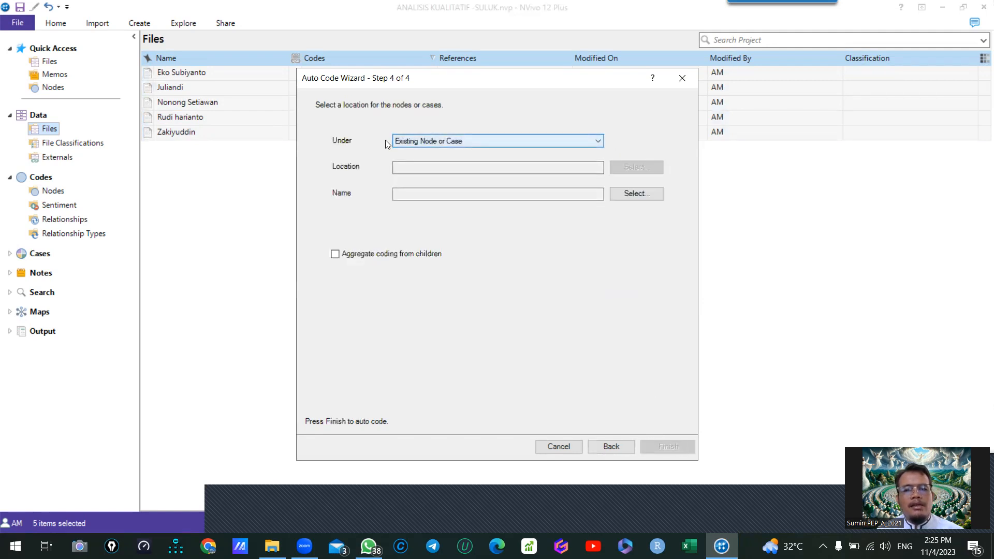
{"action": "left_click", "coordinate": [421, 141]}
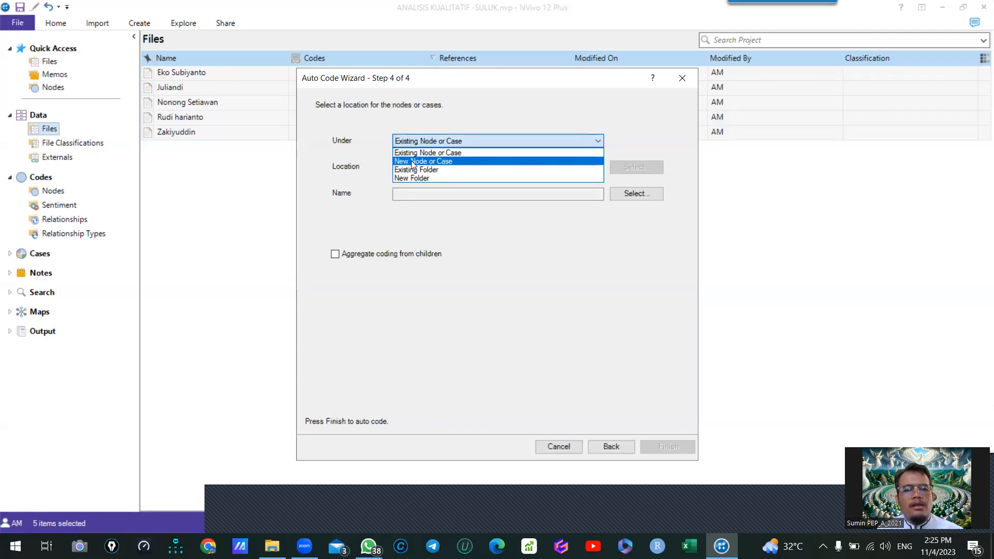
{"action": "left_click", "coordinate": [412, 161]}
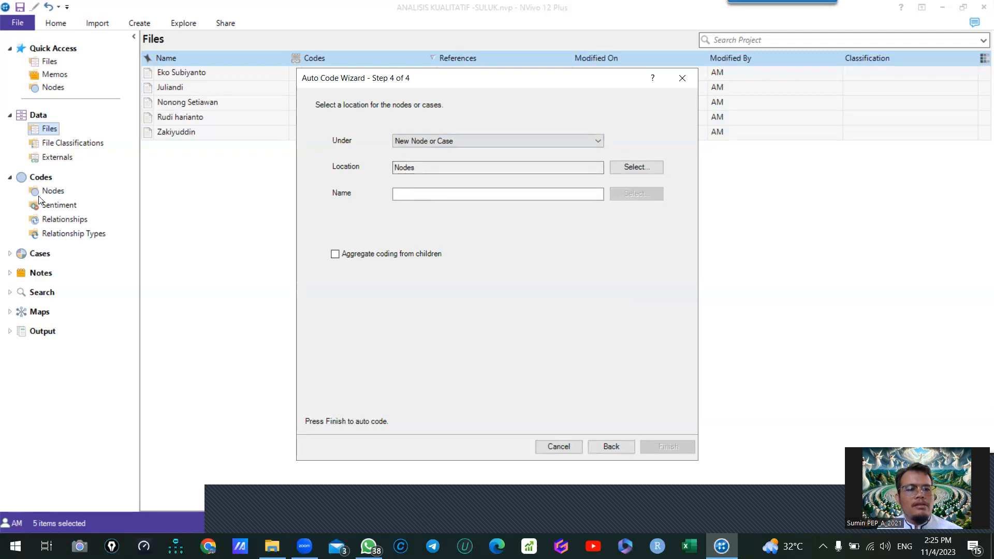
{"action": "left_click", "coordinate": [398, 194]}
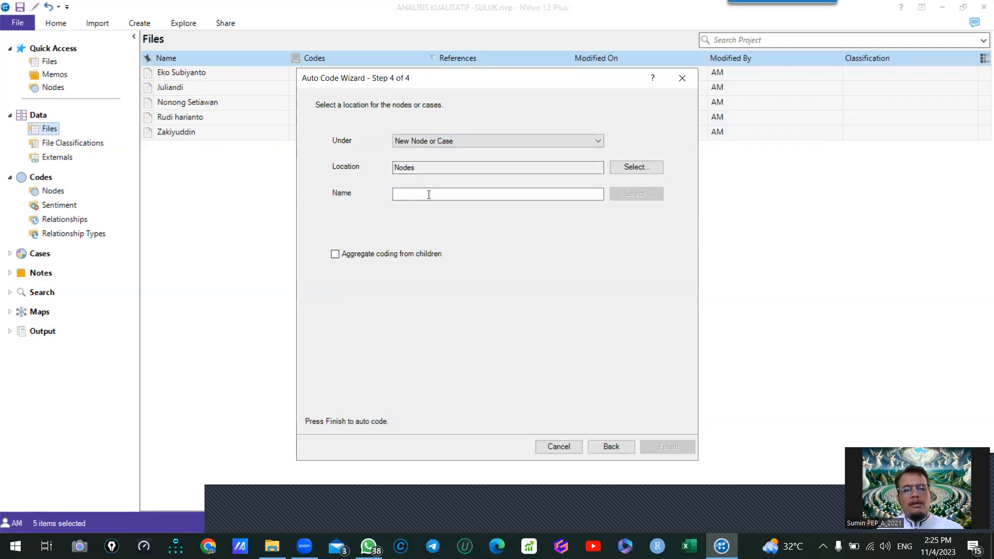
{"action": "type", "text": "su"}
{"action": "key", "text": "BackSpace"}
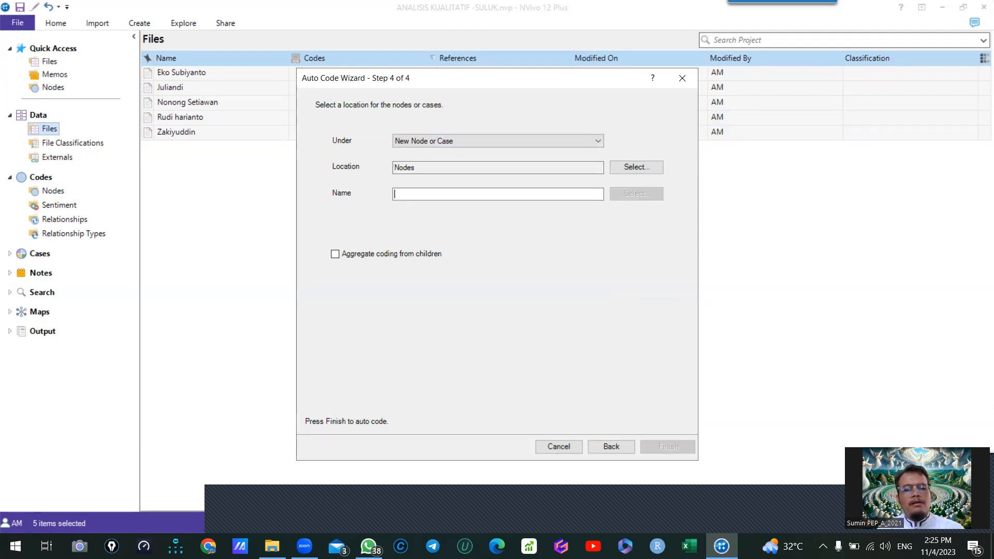
{"action": "type", "text": "Program Suluk"}
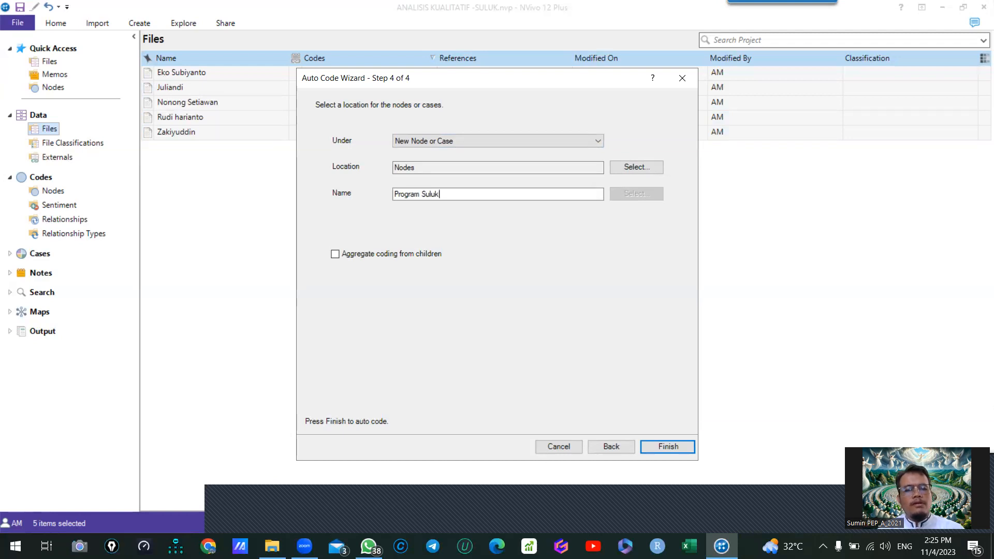
{"action": "left_click", "coordinate": [335, 254]}
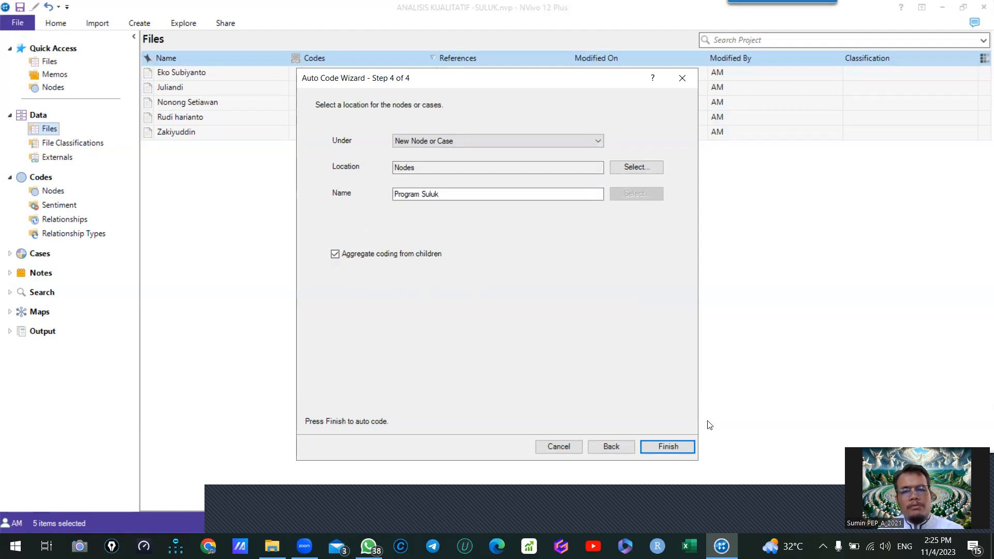
{"action": "left_click", "coordinate": [677, 446]}
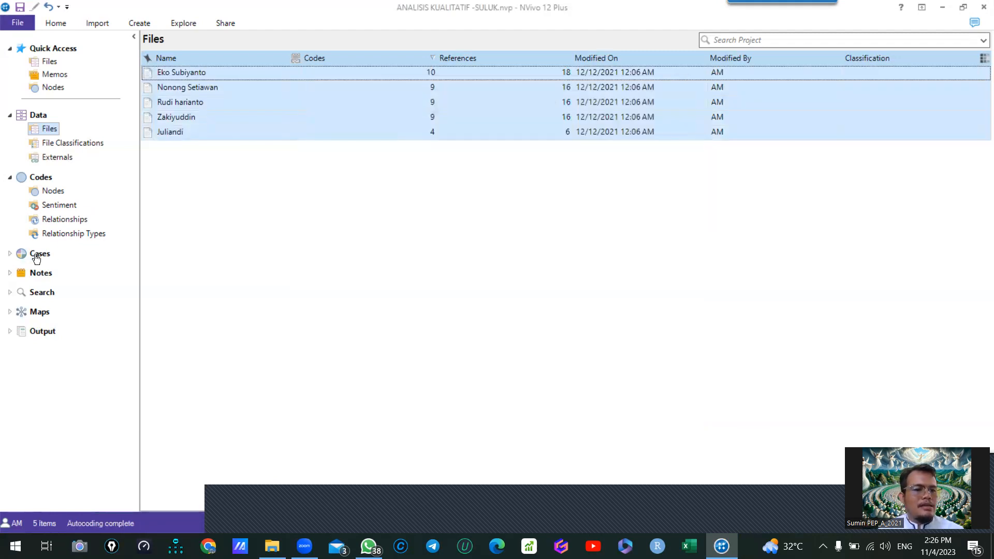
- Cut all child nodes of Program Suluk and paste them at the top level of the Nodes list
{"action": "left_click", "coordinate": [50, 192]}
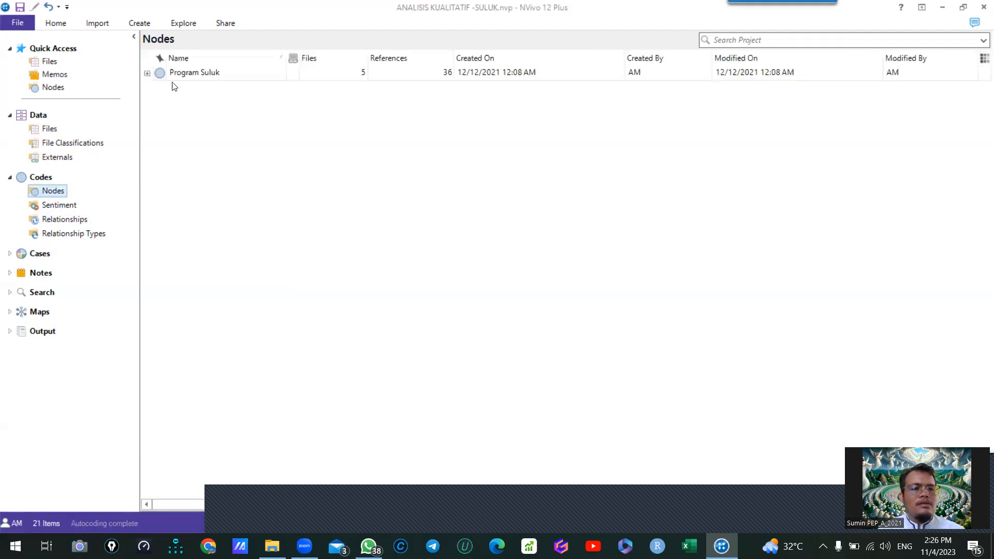
{"action": "left_click", "coordinate": [147, 73]}
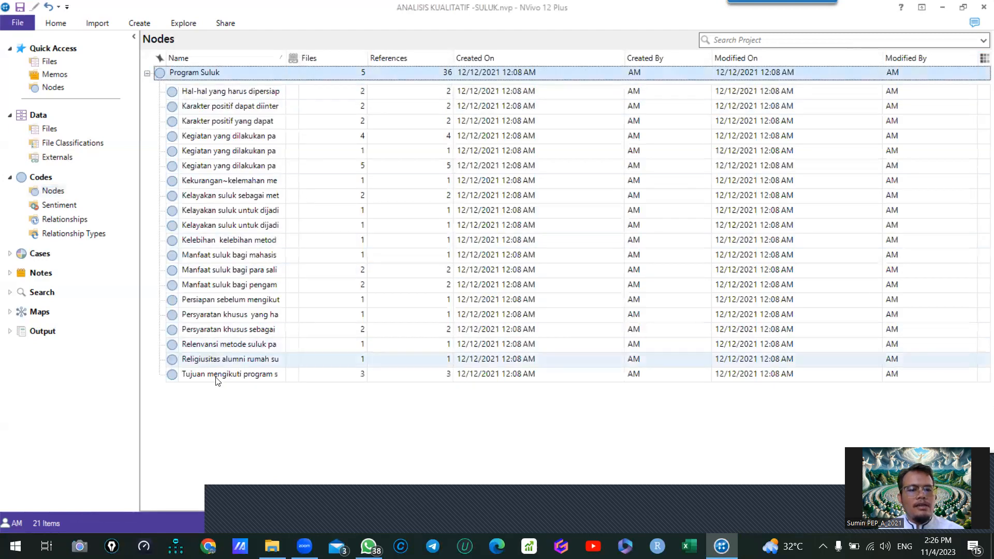
{"action": "left_click", "coordinate": [170, 93]}
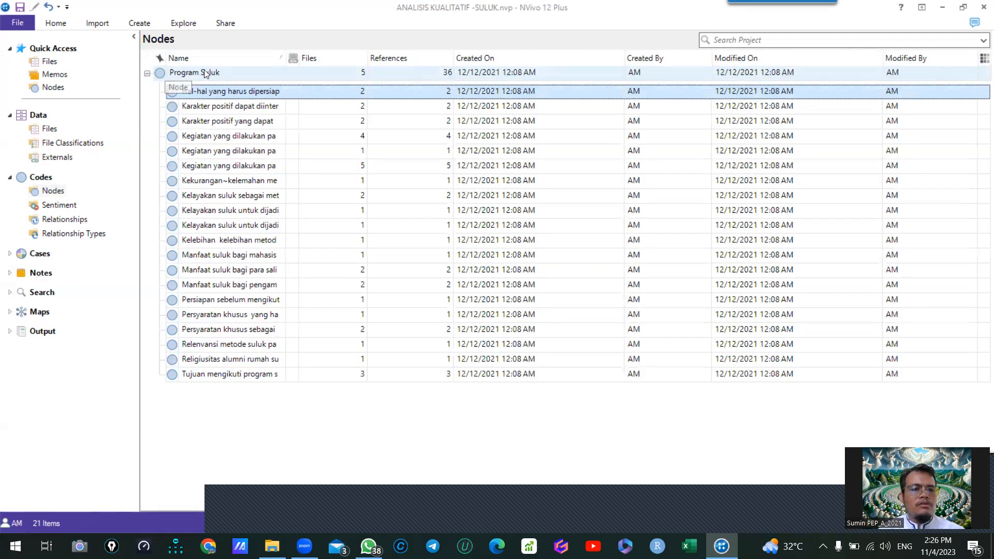
{"action": "left_click", "coordinate": [205, 374], "text": "shift"}
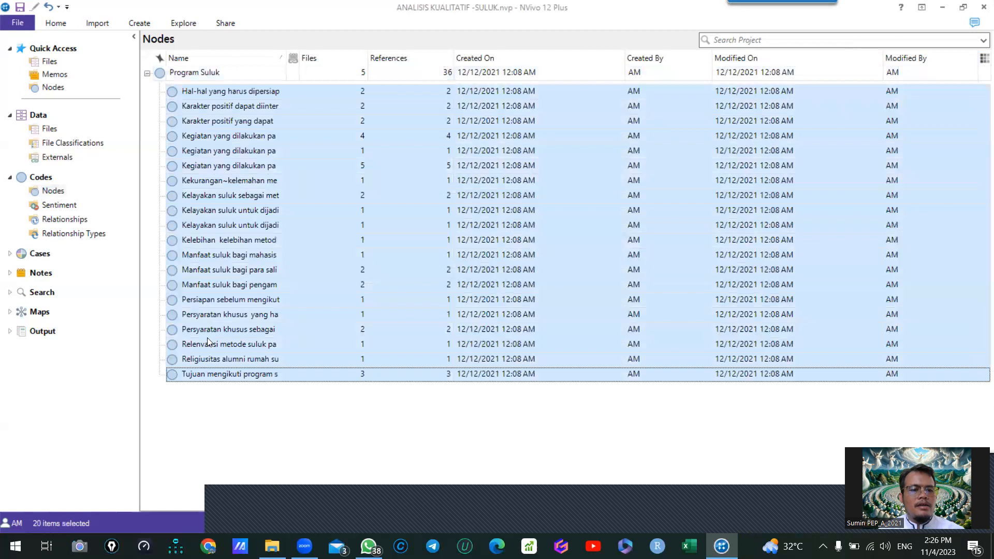
{"action": "right_click", "coordinate": [205, 113]}
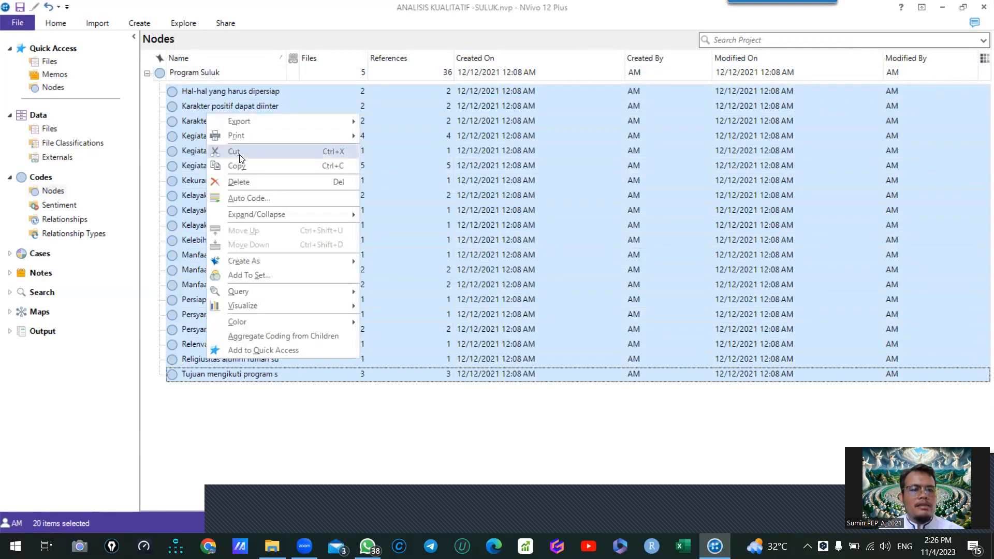
{"action": "left_click", "coordinate": [190, 94]}
{"action": "left_click", "coordinate": [212, 94]}
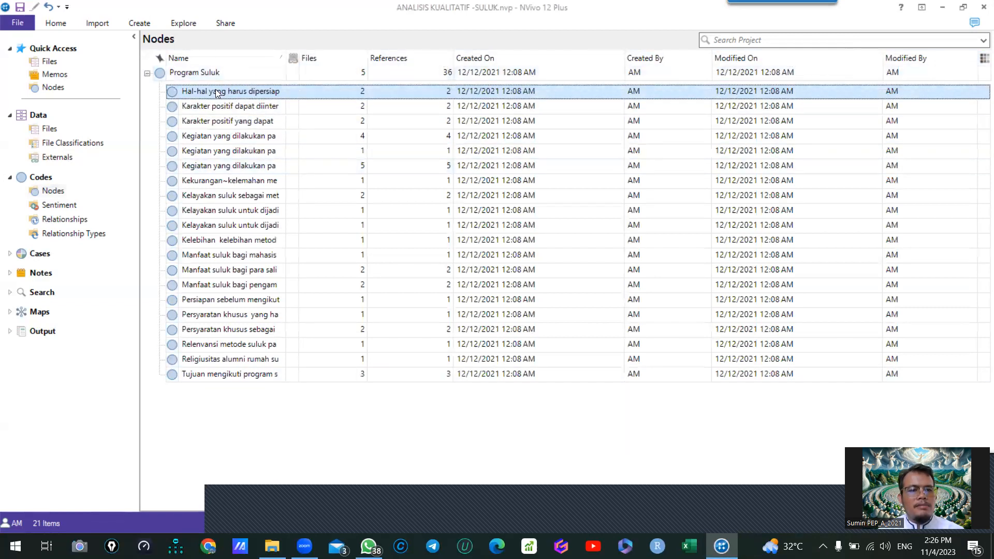
{"action": "left_click", "coordinate": [199, 375], "text": "shift"}
{"action": "right_click", "coordinate": [231, 152]}
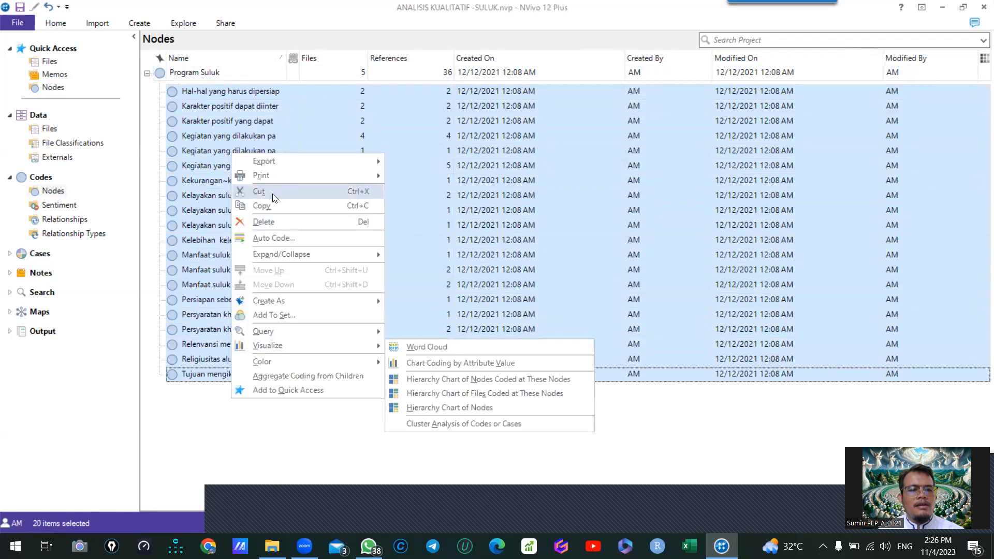
{"action": "left_click", "coordinate": [259, 191]}
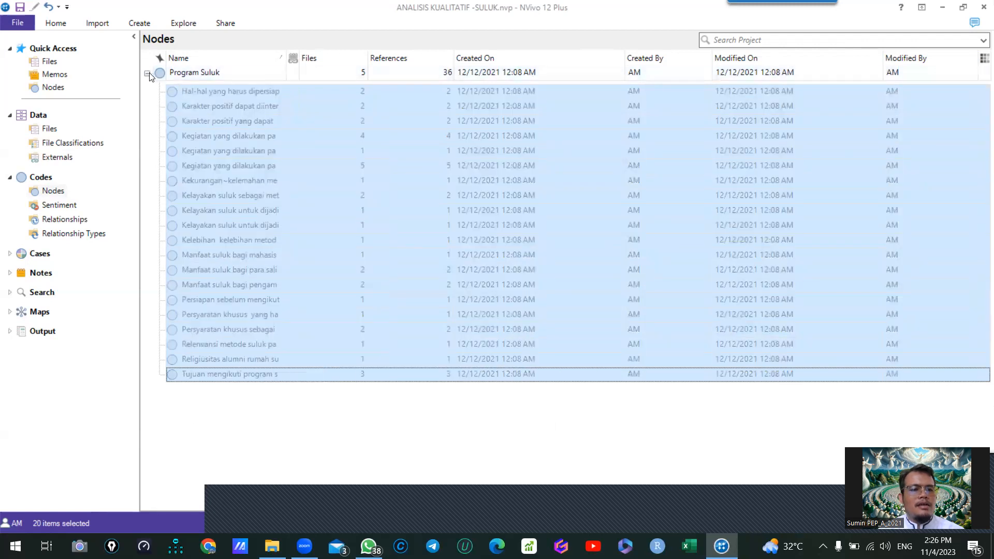
{"action": "left_click", "coordinate": [147, 73]}
{"action": "right_click", "coordinate": [177, 141]}
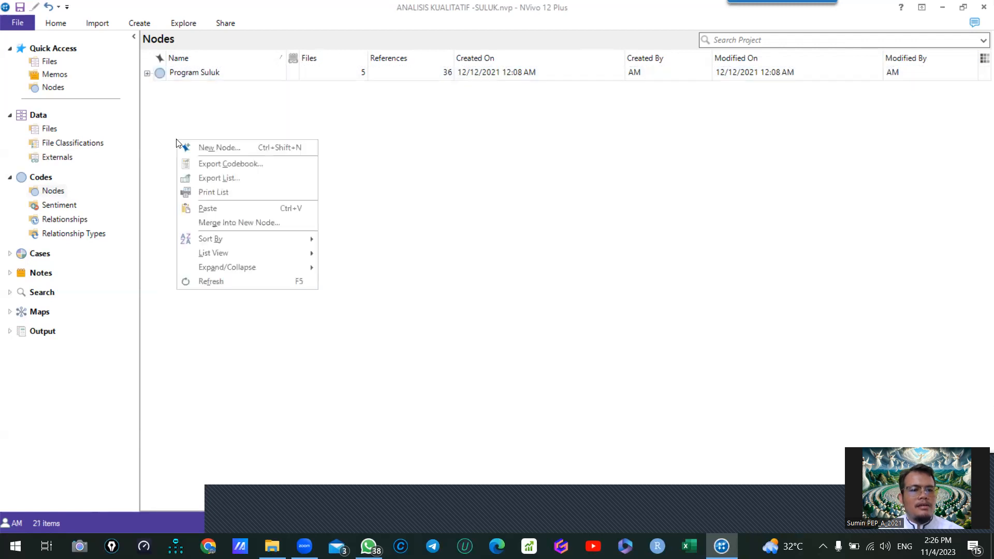
{"action": "left_click", "coordinate": [222, 208]}
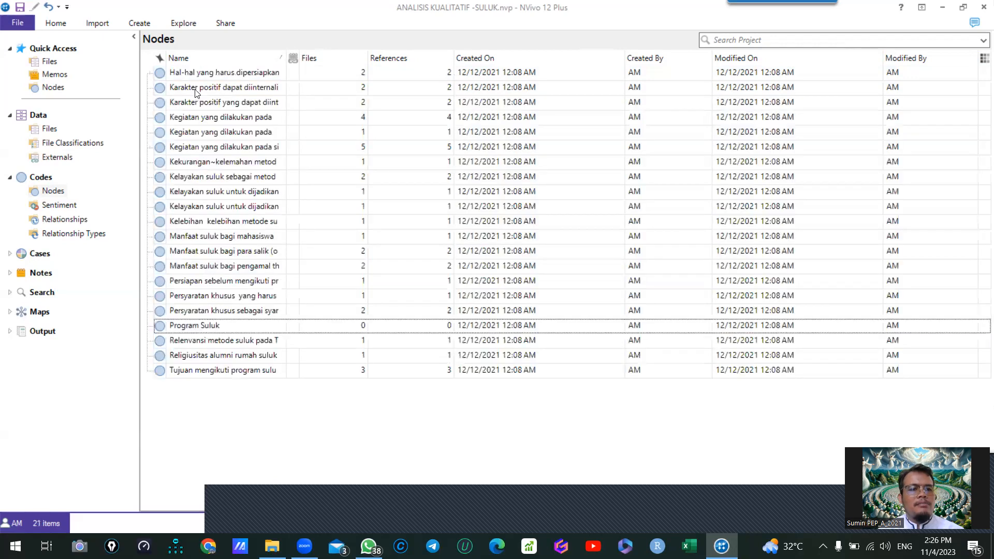
- Delete the emptied Program Suluk node from the Nodes list
{"action": "left_click", "coordinate": [199, 325]}
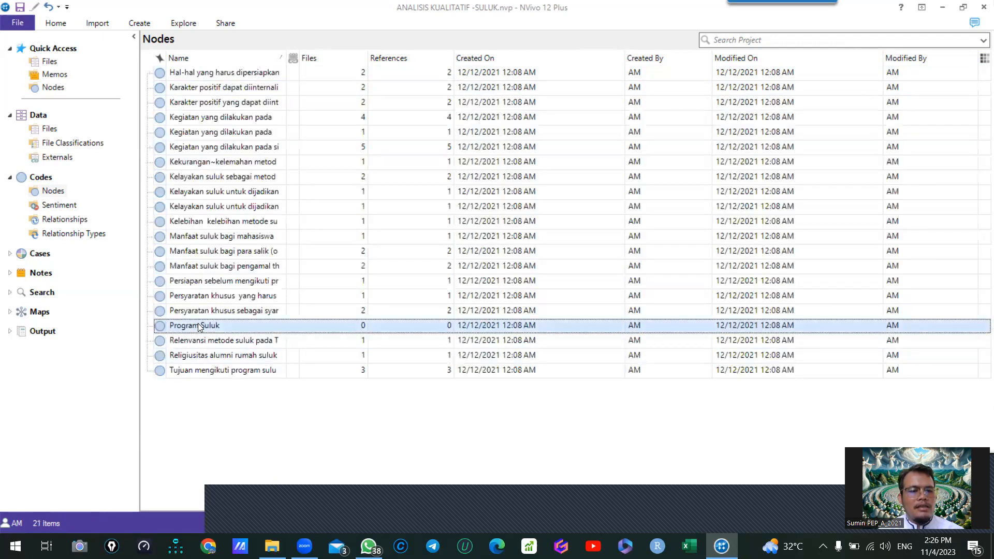
{"action": "right_click", "coordinate": [197, 325]}
{"action": "left_click", "coordinate": [159, 326]}
{"action": "right_click", "coordinate": [158, 326]}
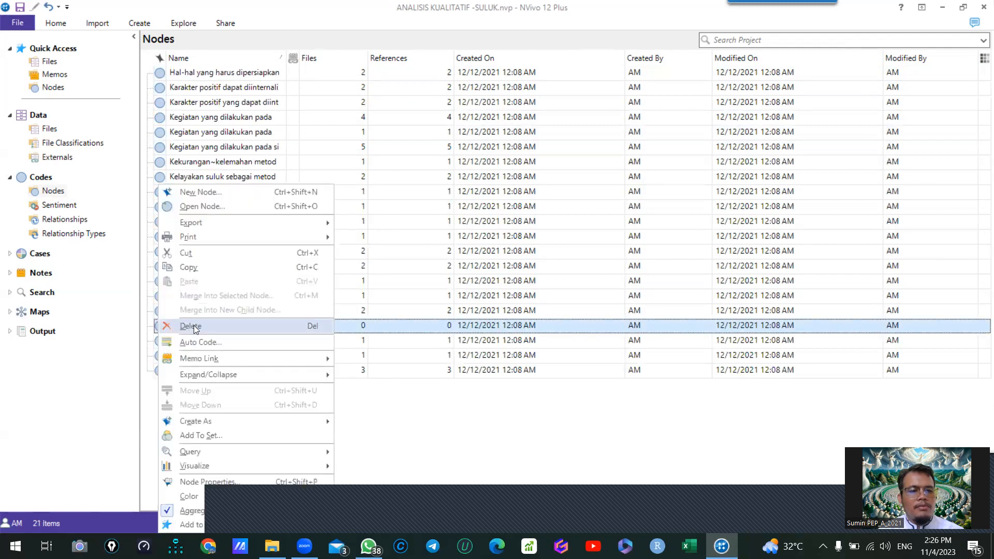
{"action": "left_click", "coordinate": [194, 325]}
{"action": "left_click", "coordinate": [527, 319]}
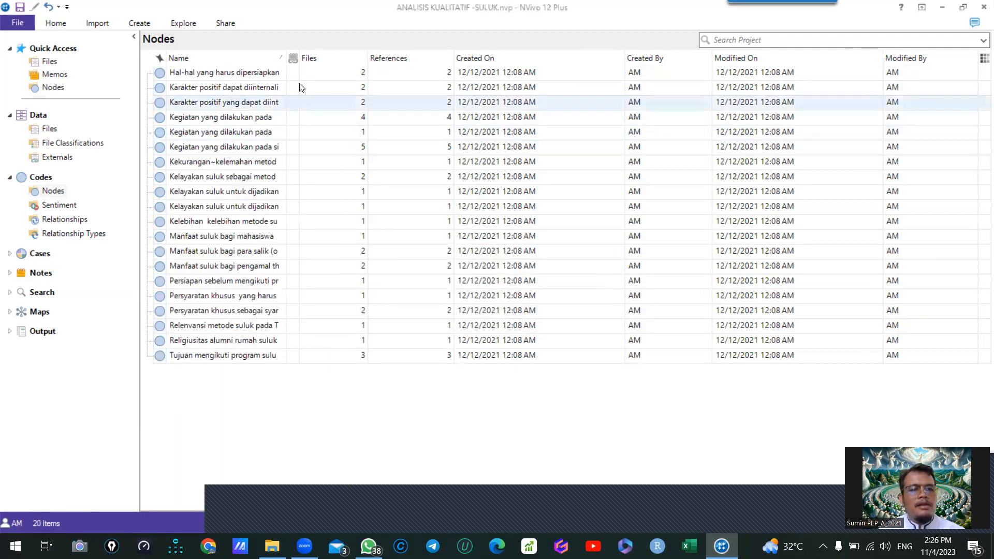
- Widen the Name column and nest the duplicate "Kegiatan yang dilakukan pada malam hari" node under the one coded in 4 files
{"action": "left_click_drag", "start_coordinate": [293, 63], "coordinate": [411, 101]}
{"action": "left_click", "coordinate": [414, 102]}
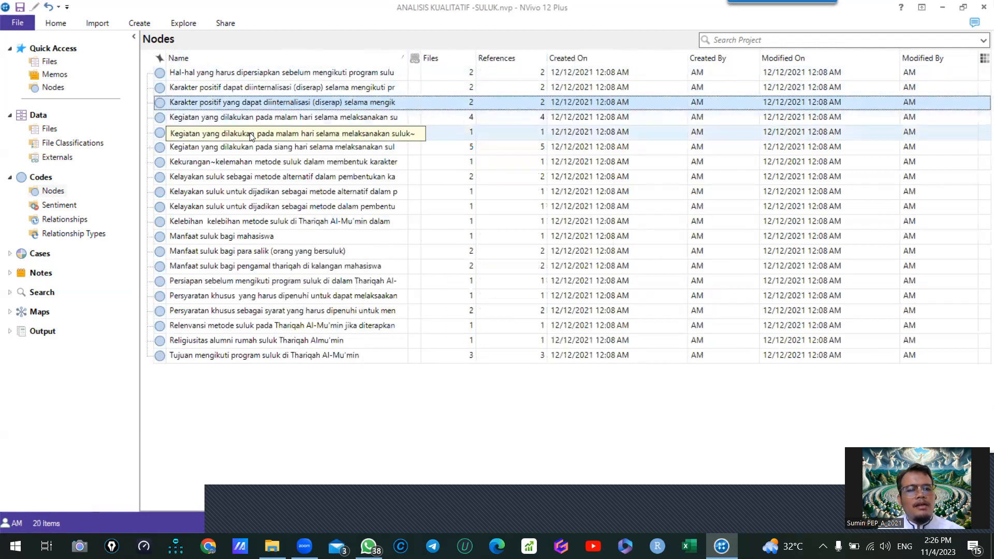
{"action": "left_click", "coordinate": [225, 118]}
{"action": "left_click", "coordinate": [211, 136]}
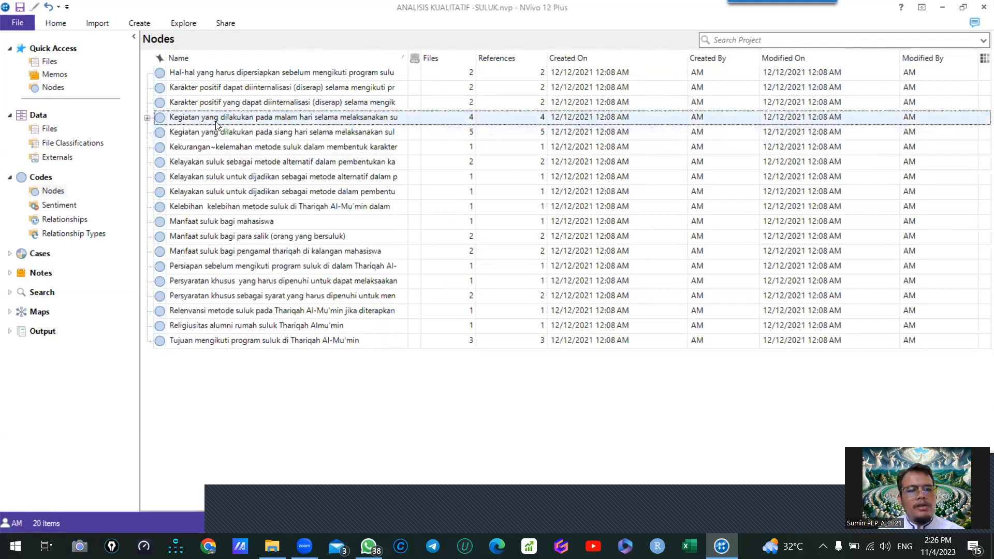
- Nest both "Kelayakan suluk untuk dijadikan sebagai metode" nodes under "Kelayakan suluk sebagai metode alternatif"
{"action": "left_click", "coordinate": [284, 150]}
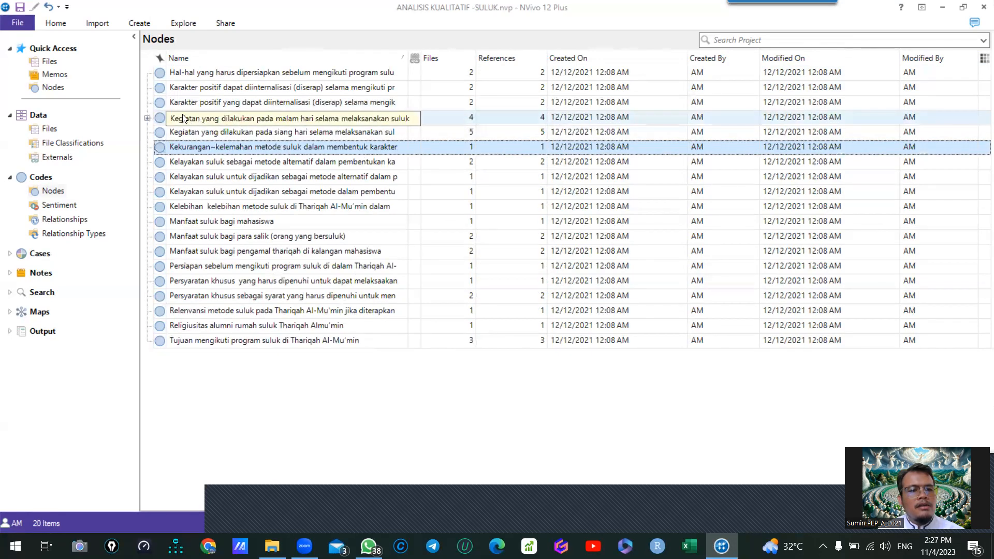
{"action": "left_click", "coordinate": [191, 165]}
{"action": "left_click", "coordinate": [196, 180]}
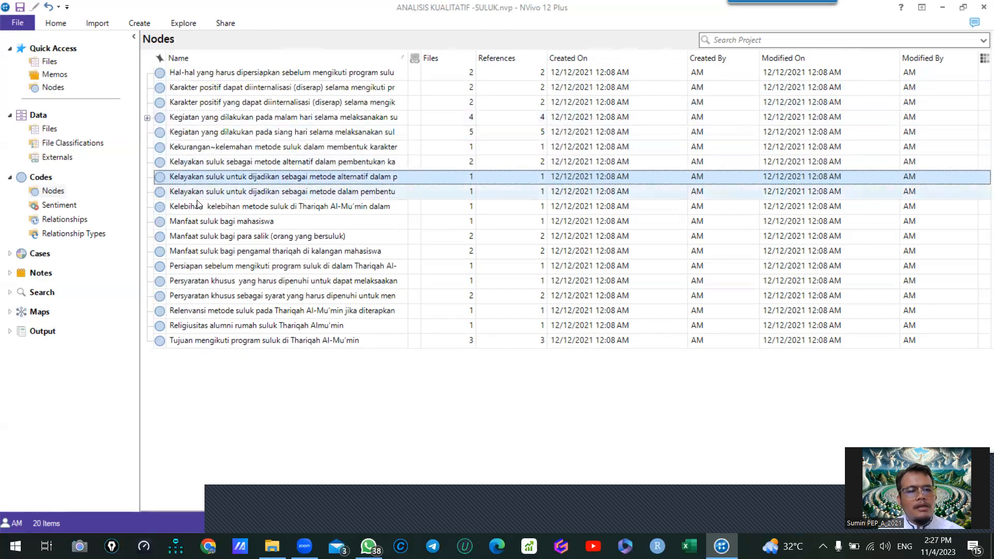
{"action": "left_click", "coordinate": [202, 195], "text": "ctrl"}
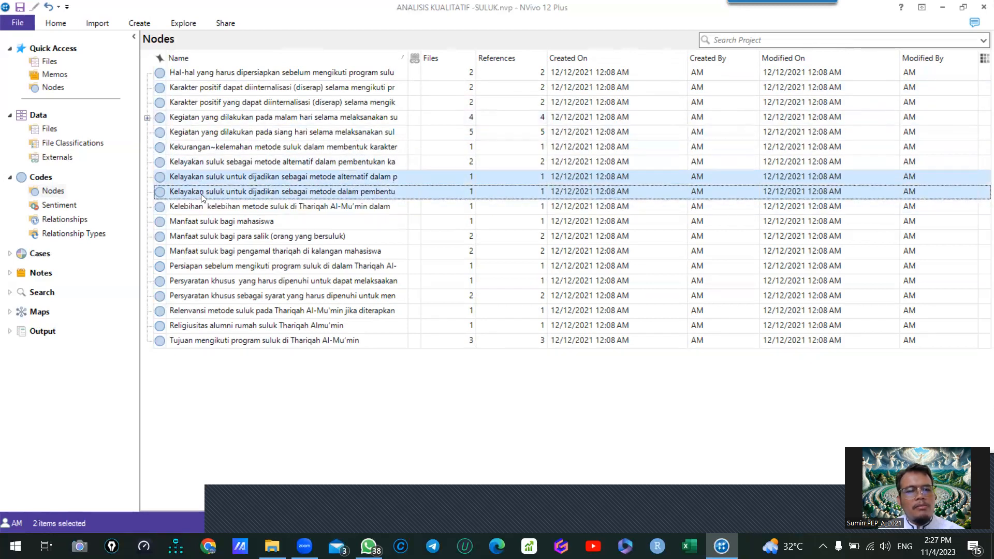
{"action": "left_click", "coordinate": [195, 167], "text": "ctrl"}
{"action": "left_click_drag", "start_coordinate": [196, 172], "coordinate": [195, 166]}
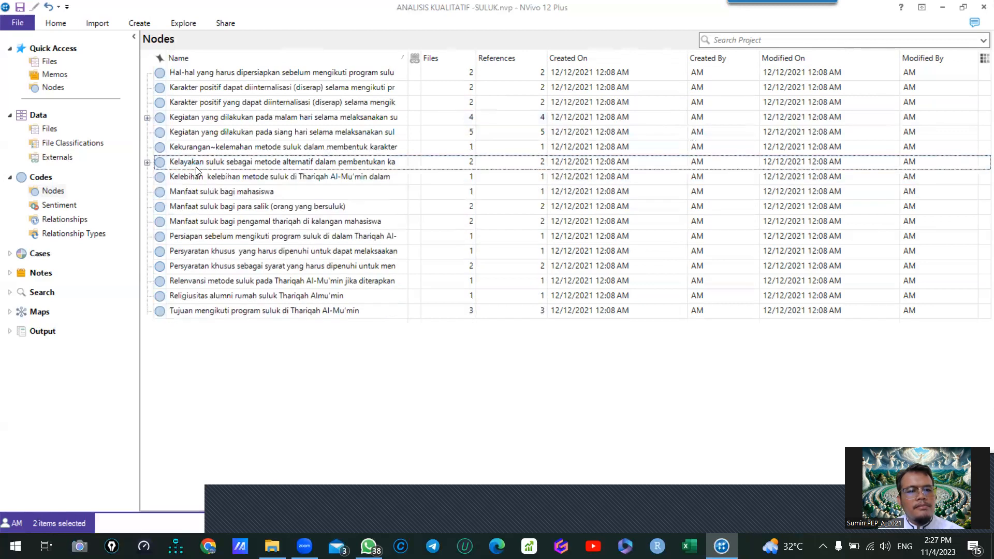
- Nest the "Manfaat suluk bagi mahasiswa" and "Manfaat suluk bagi pengamal thariqah" nodes under "Manfaat suluk bagi para salik (orang yang bersuluk)"
{"action": "left_click", "coordinate": [226, 198]}
{"action": "left_click", "coordinate": [226, 210], "text": "ctrl"}
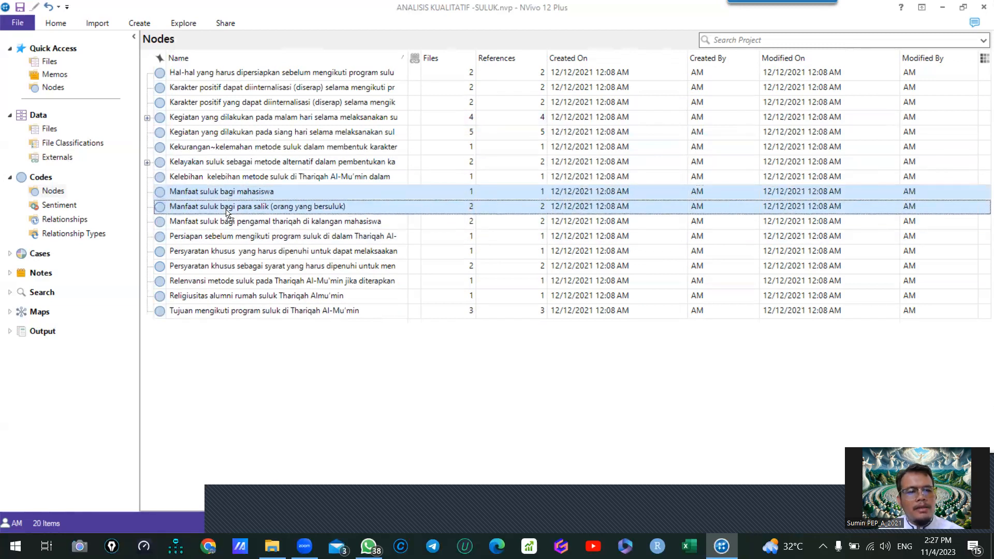
{"action": "left_click_drag", "start_coordinate": [226, 212], "coordinate": [227, 210]}
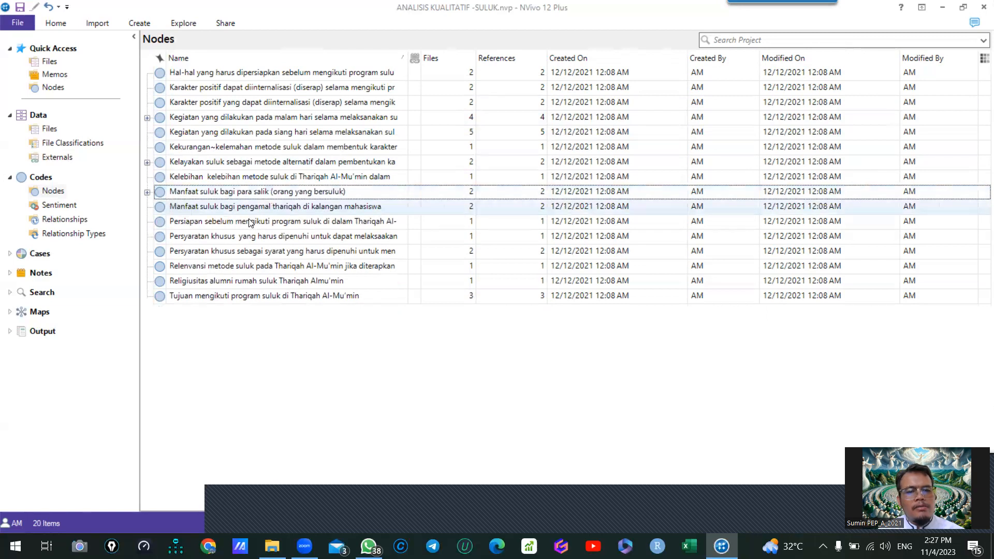
{"action": "left_click", "coordinate": [220, 206]}
{"action": "left_click_drag", "start_coordinate": [219, 205], "coordinate": [214, 192]}
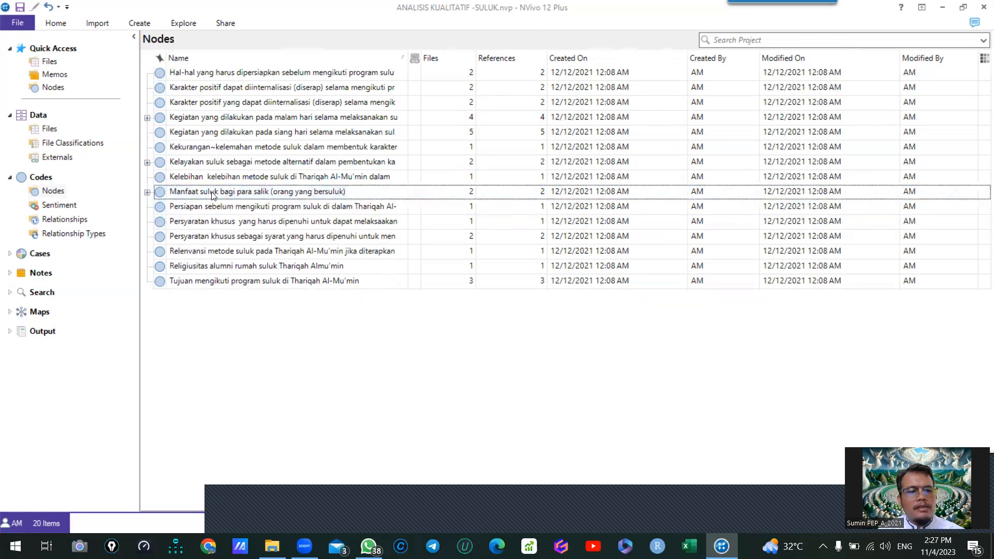
- Nest "Persyaratan khusus yang harus dipenuhi" under "Persyaratan khusus sebagai syarat", and "Karakter positif dapat diinternalisasi" under "Karakter positif yang dapat diinternalisasi"
{"action": "left_click", "coordinate": [217, 236]}
{"action": "left_click_drag", "start_coordinate": [215, 219], "coordinate": [217, 236]}
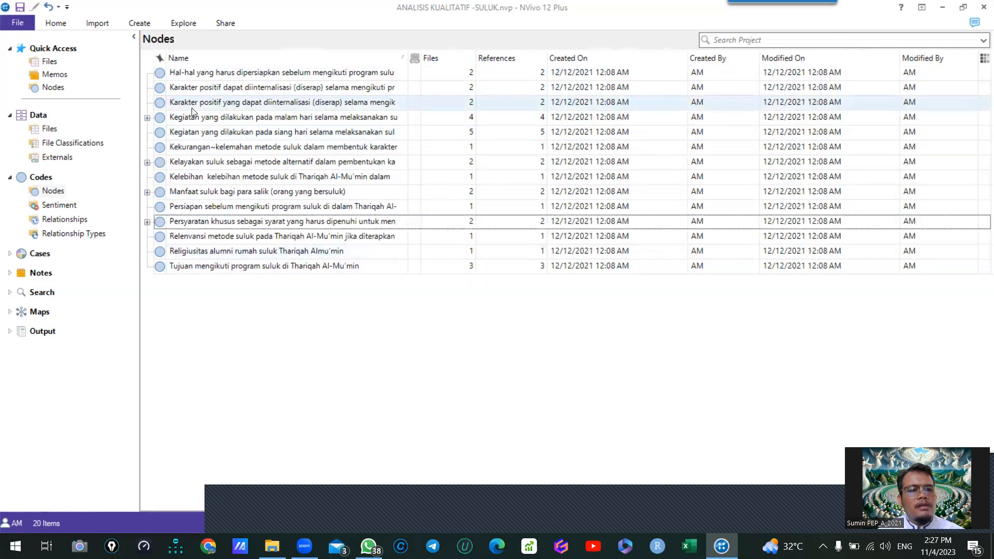
{"action": "left_click", "coordinate": [206, 89]}
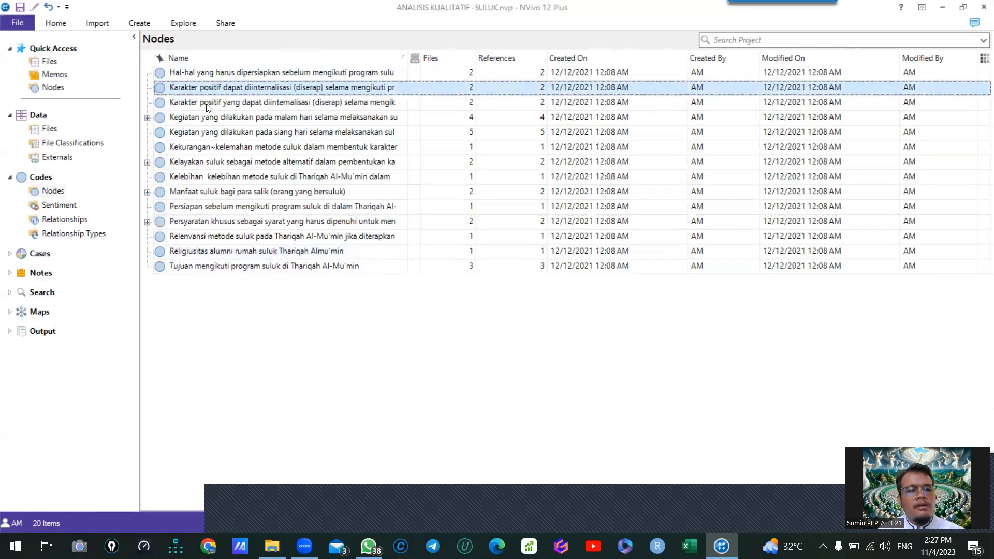
{"action": "left_click_drag", "start_coordinate": [207, 106], "coordinate": [205, 105]}
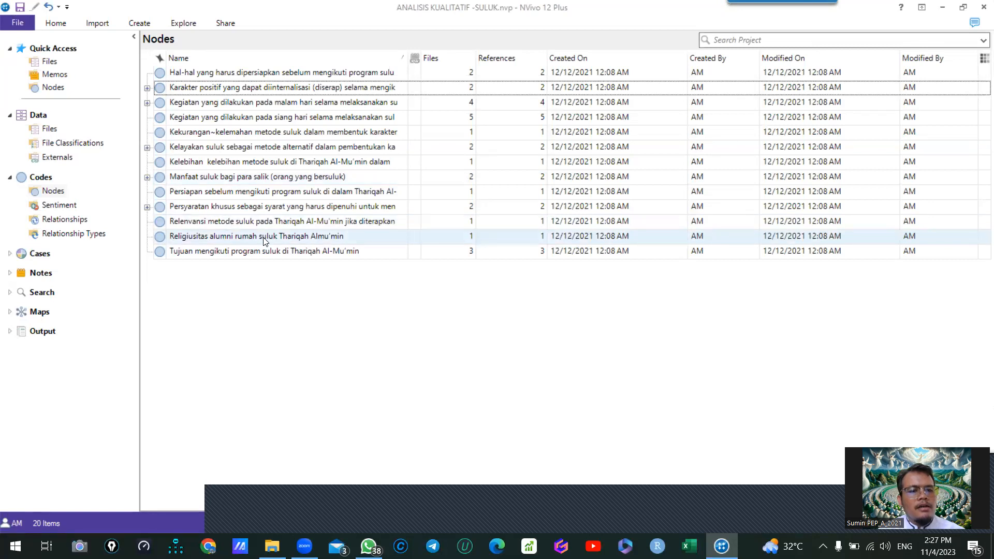
- Try to nest the "Kegiatan yang dilakukan pada siang hari" node under "Kegiatan yang dilakukan pada malam hari"
{"action": "left_click", "coordinate": [222, 120]}
{"action": "left_click", "coordinate": [216, 106], "text": "shift"}
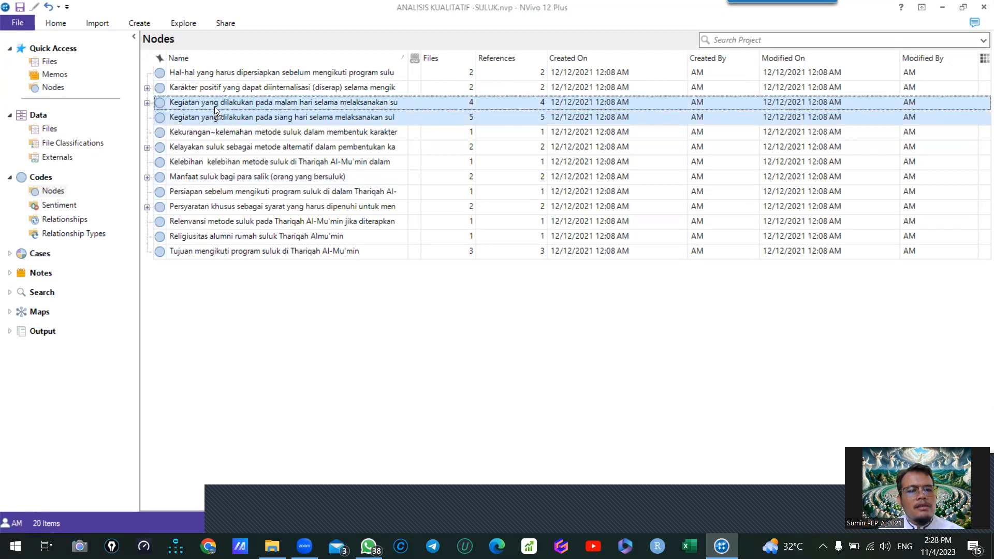
{"action": "left_click", "coordinate": [209, 120]}
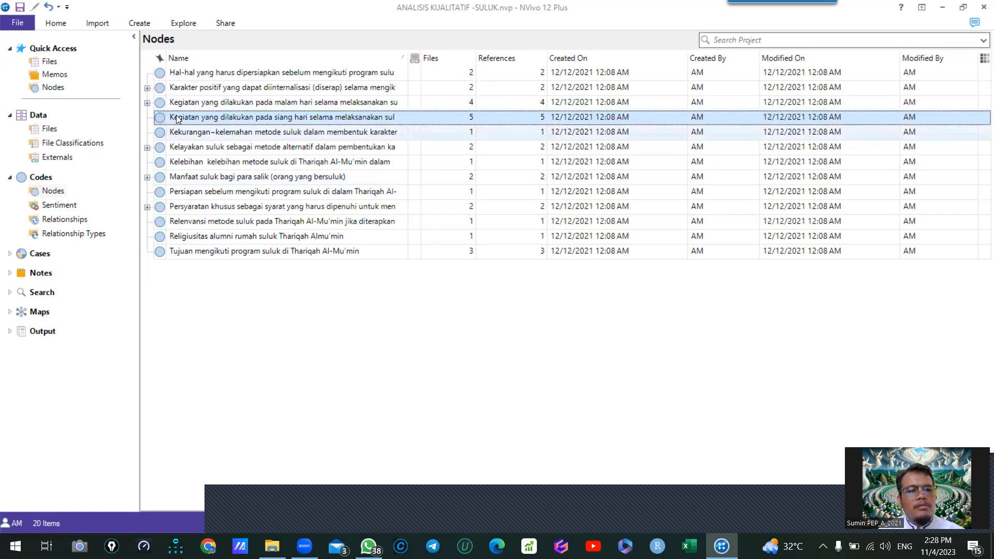
- Expand the grouped parent nodes to examine their child nodes and review which top-level nodes are still ungrouped
{"action": "left_click", "coordinate": [147, 103]}
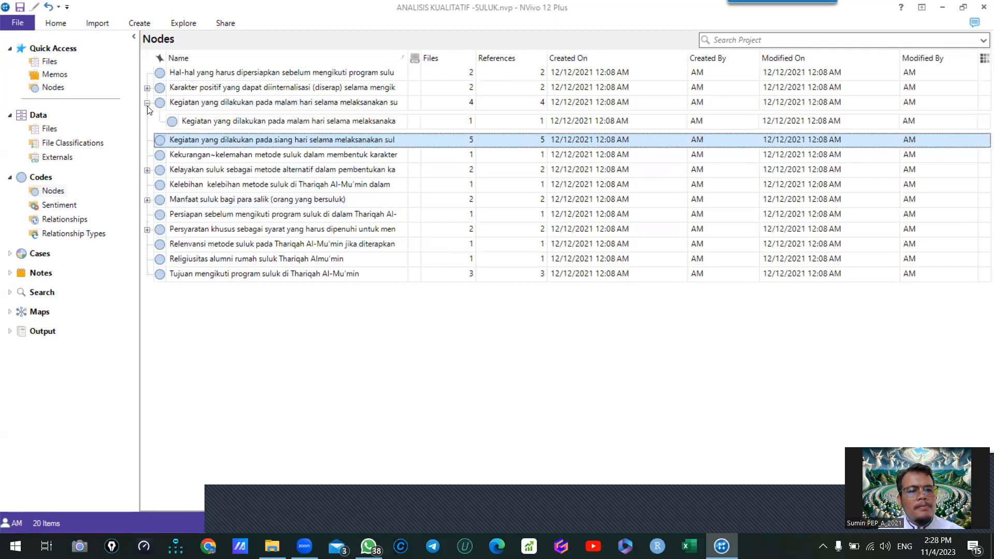
{"action": "left_click", "coordinate": [147, 103]}
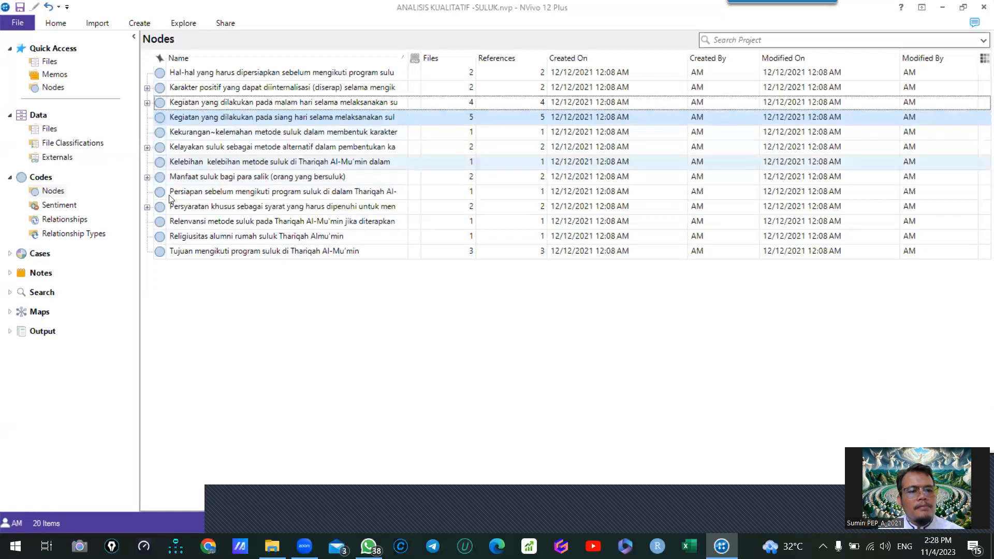
{"action": "left_click", "coordinate": [191, 254]}
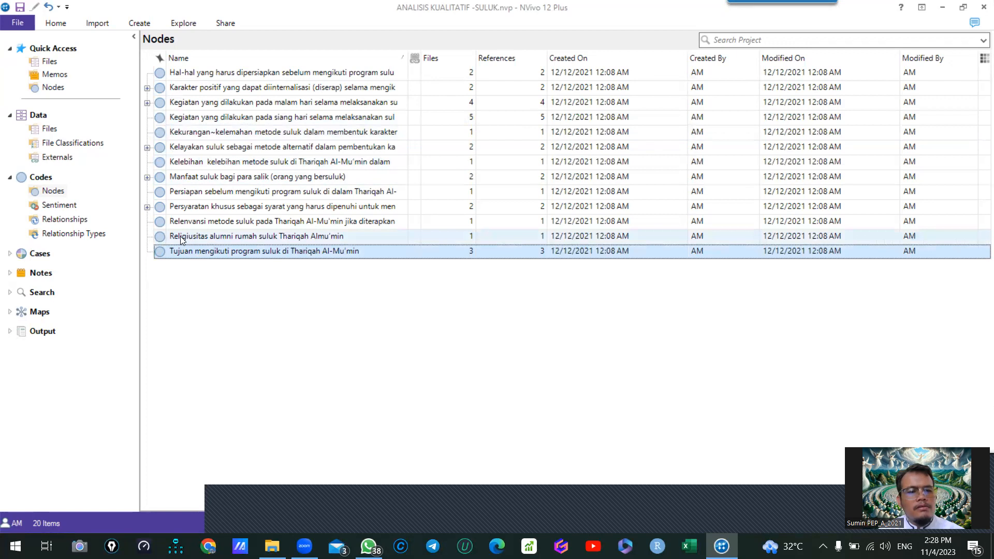
{"action": "left_click", "coordinate": [182, 241]}
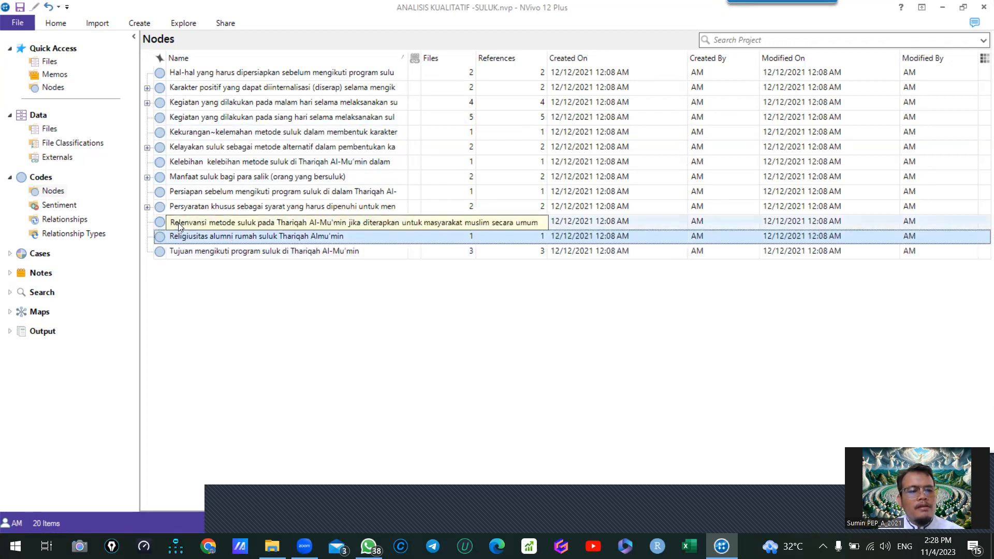
{"action": "left_click", "coordinate": [179, 224]}
{"action": "left_click", "coordinate": [185, 197]}
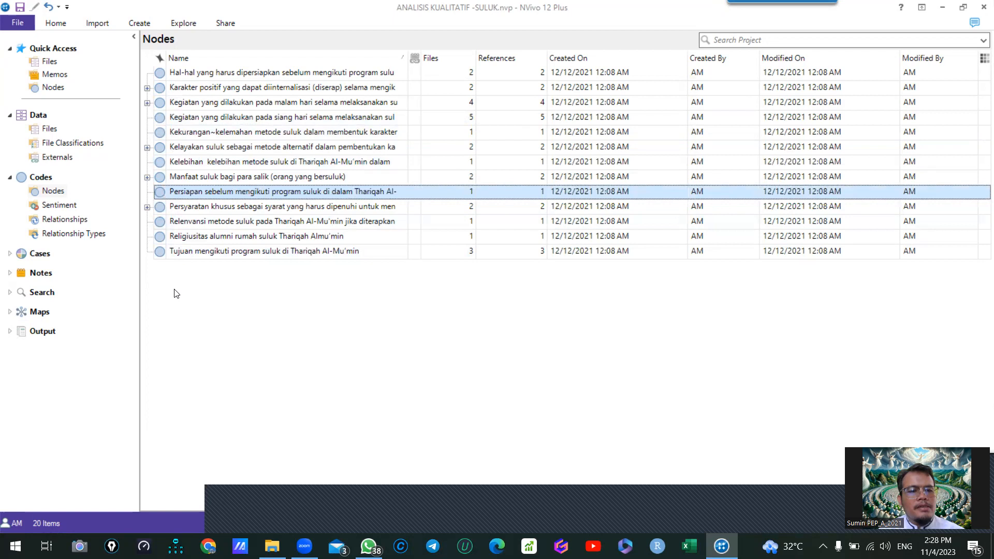
{"action": "left_click", "coordinate": [148, 208]}
{"action": "left_click", "coordinate": [154, 207]}
{"action": "key", "text": "Up"}
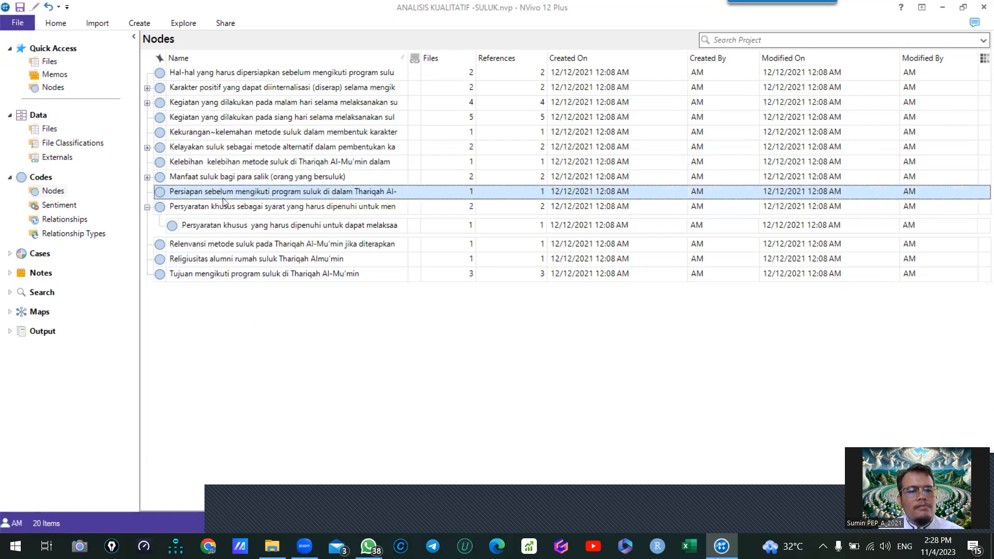
{"action": "left_click", "coordinate": [147, 178]}
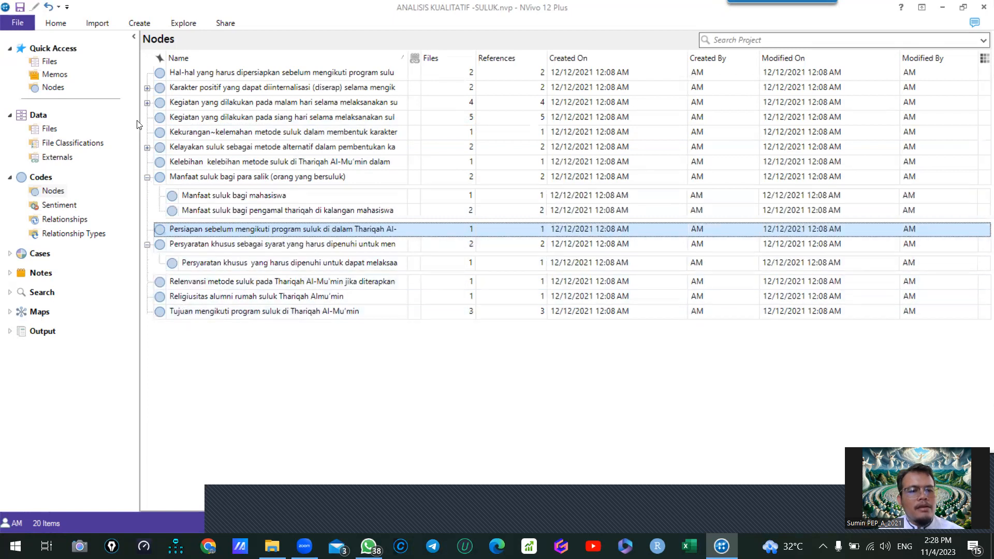
{"action": "left_click", "coordinate": [147, 147]}
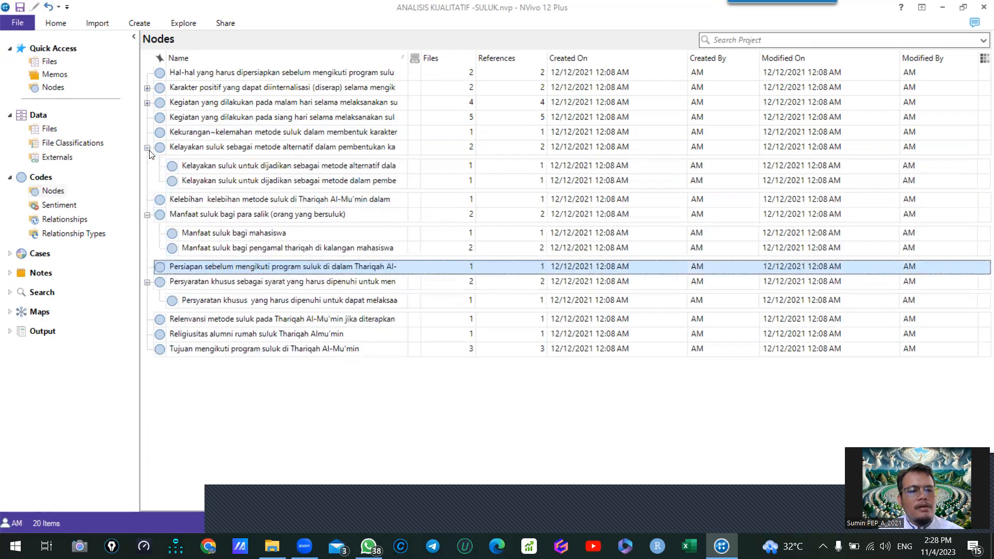
{"action": "left_click", "coordinate": [147, 103]}
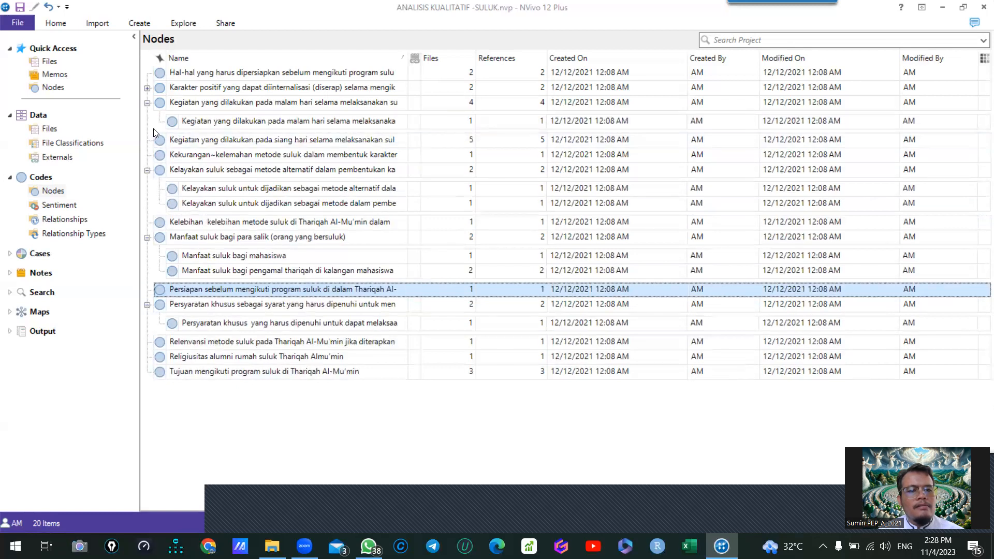
{"action": "left_click", "coordinate": [147, 88]}
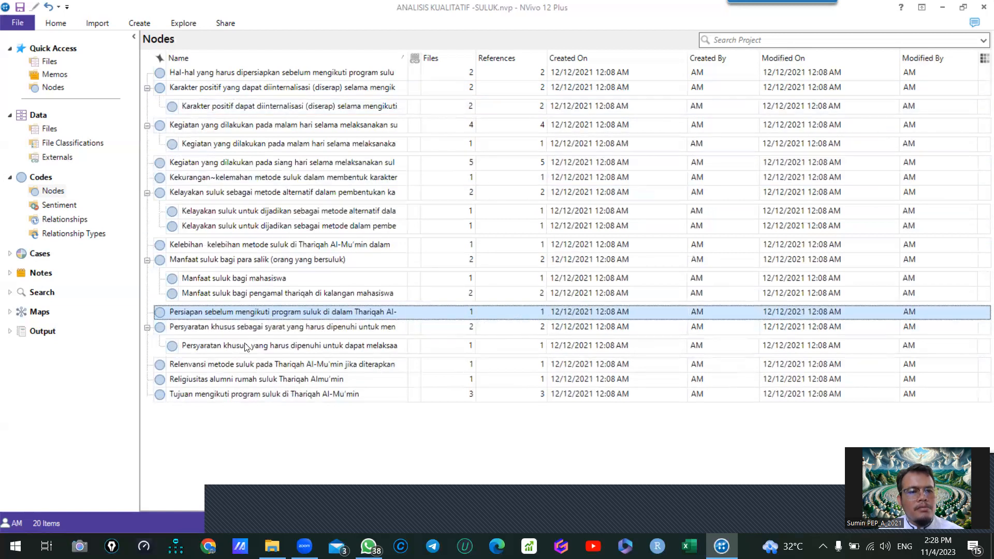
- Nest "Religiusitas alumni rumah suluk" under "Karakter positif yang dapat diinternalisasi", and "Tujuan mengikuti program suluk" under "Manfaat suluk bagi para salik"
{"action": "left_click", "coordinate": [216, 381]}
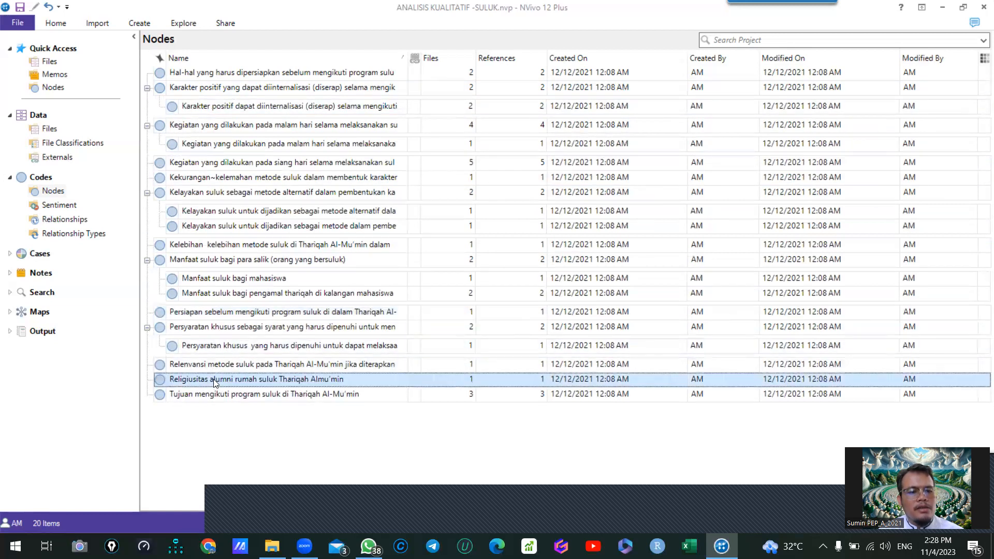
{"action": "left_click_drag", "start_coordinate": [193, 125], "coordinate": [184, 88]}
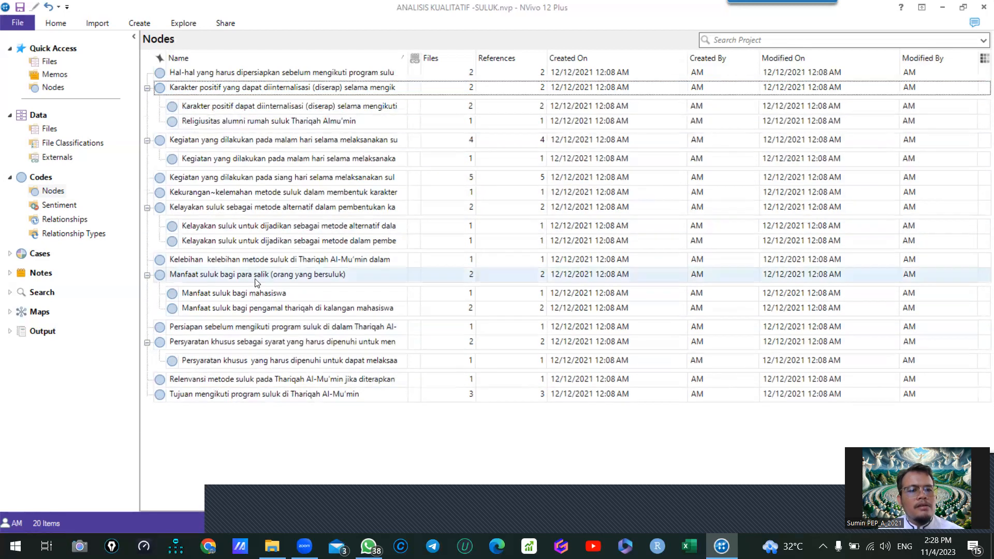
{"action": "left_click", "coordinate": [207, 394]}
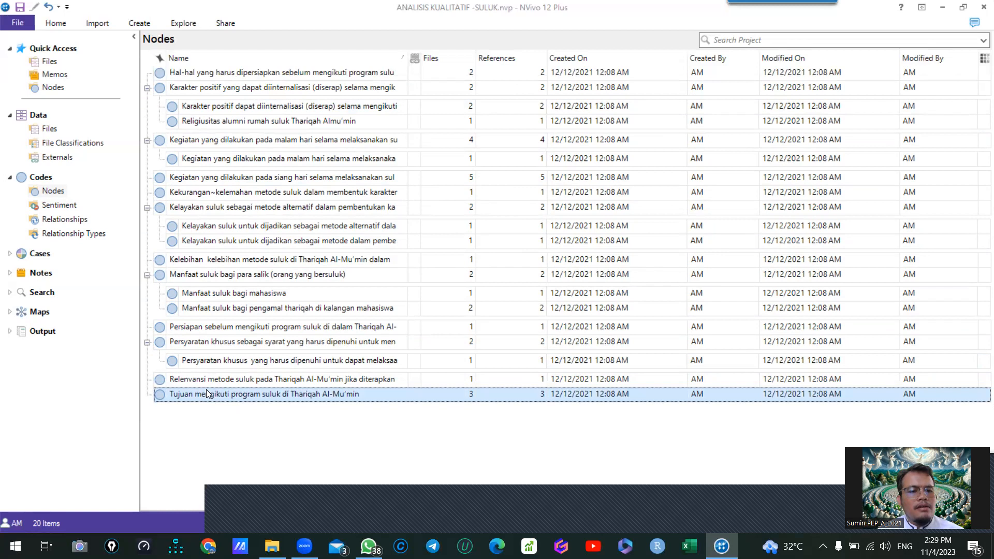
{"action": "left_click_drag", "start_coordinate": [206, 394], "coordinate": [200, 275]}
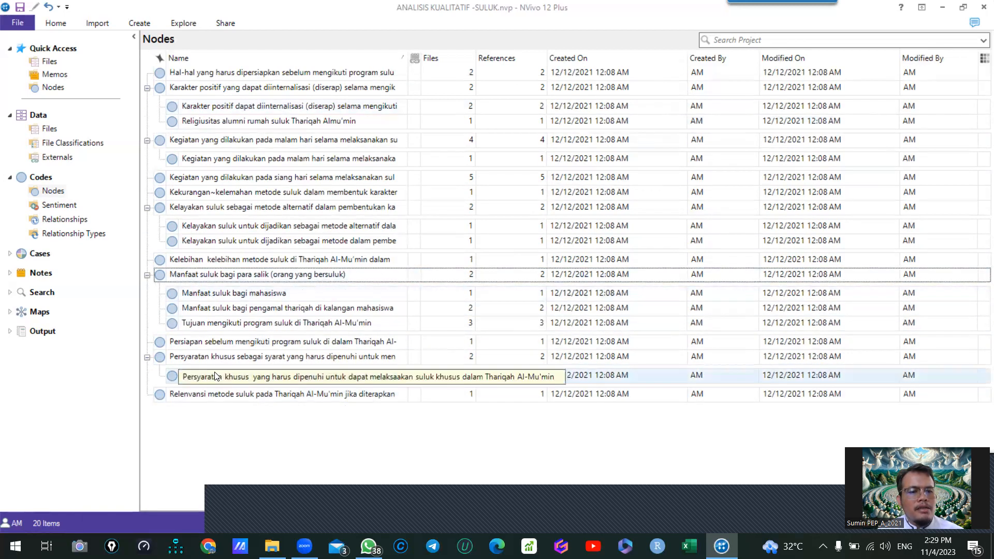
- Nest the "Hal-hal yang harus dipersiapkan sebelum mengikuti program suluk" node under "Persiapan sebelum mengikuti program suluk"
{"action": "left_click", "coordinate": [190, 342]}
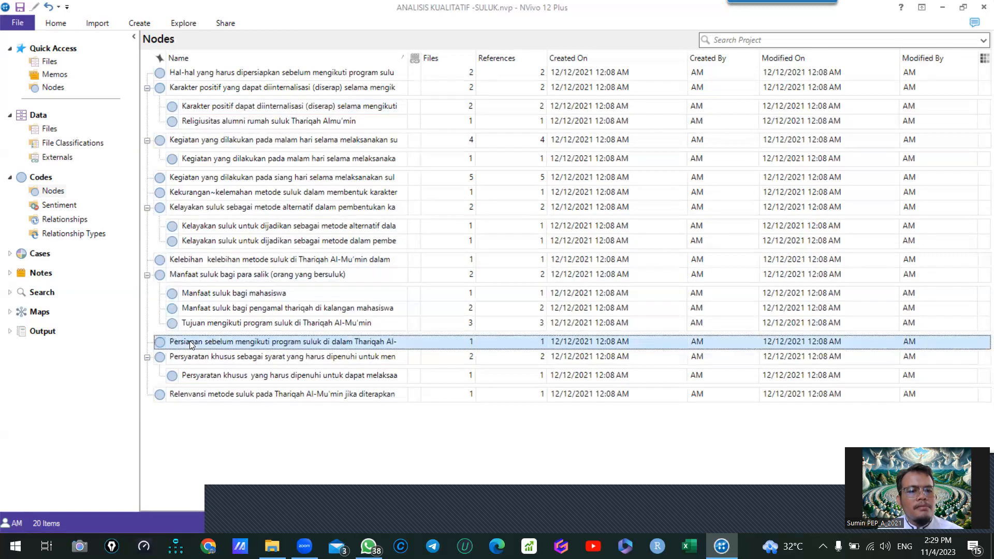
{"action": "key", "text": "Home"}
{"action": "key", "text": "ctrl+x"}
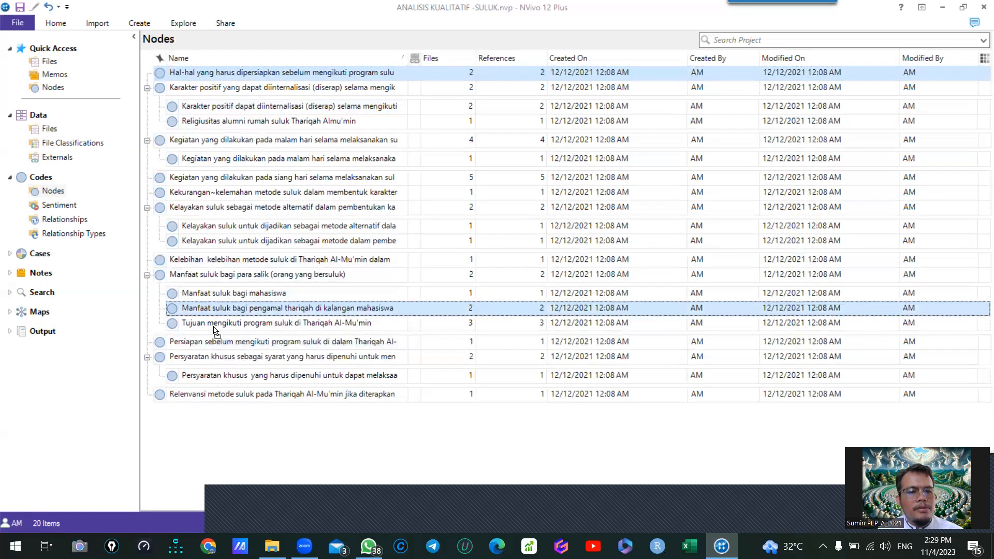
{"action": "left_click", "coordinate": [215, 342]}
{"action": "key", "text": "ctrl+v"}
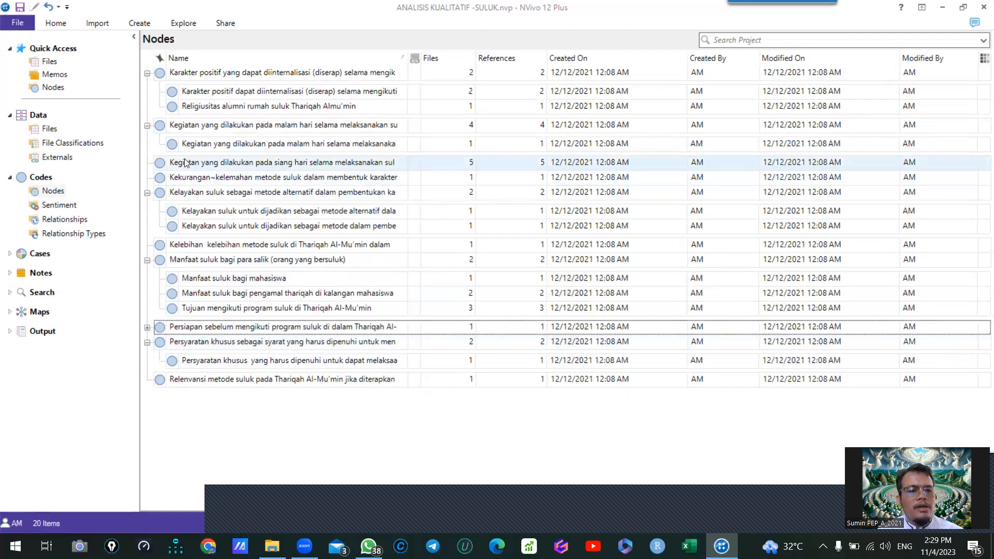
- Collapse the expanded parent nodes and open the "Karakter positif yang dapat diinternalisasi" node's coded references
{"action": "left_click", "coordinate": [147, 260]}
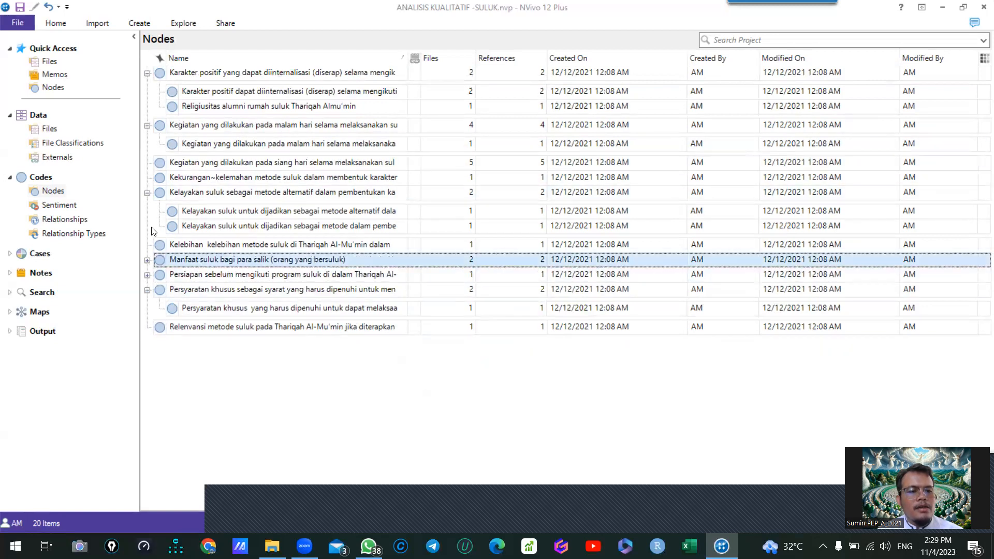
{"action": "left_click", "coordinate": [147, 192]}
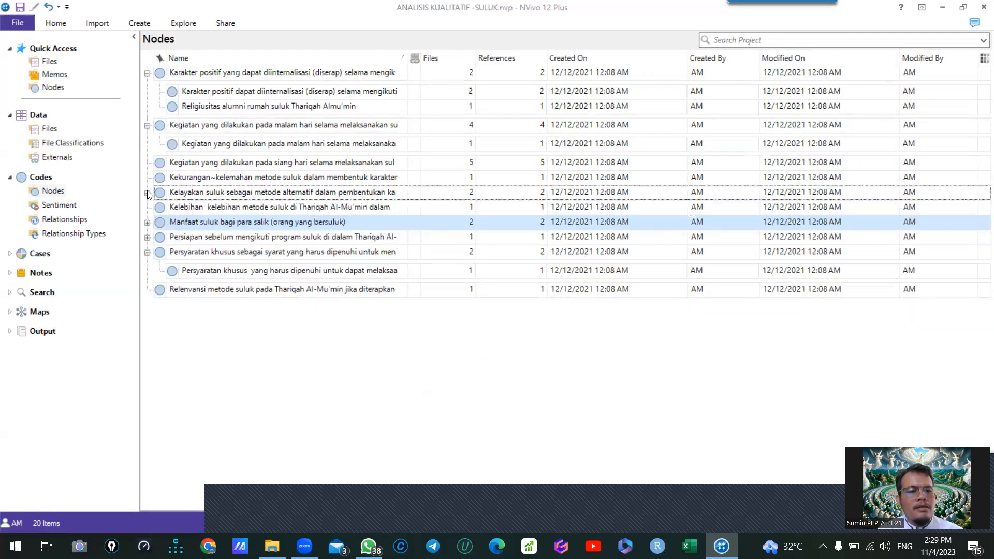
{"action": "left_click", "coordinate": [147, 252]}
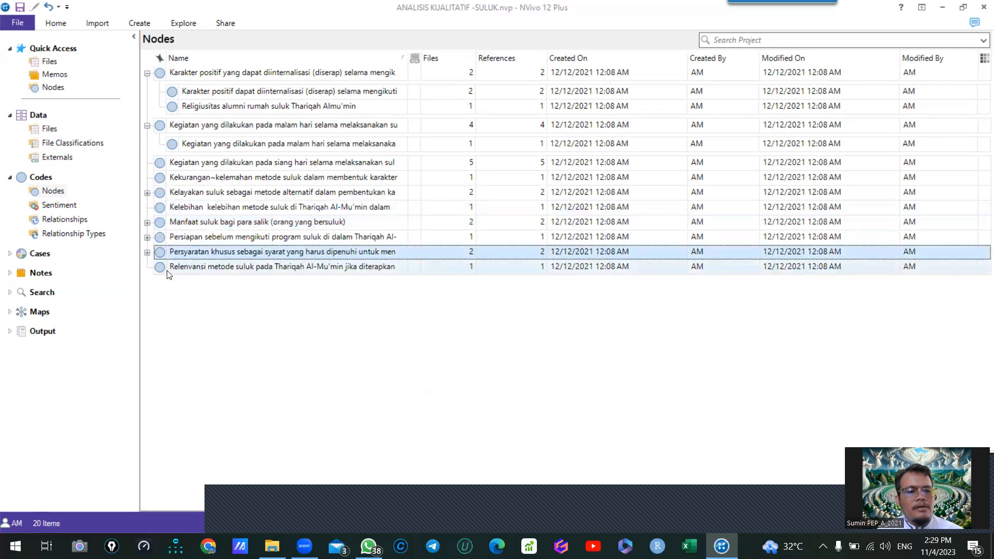
{"action": "left_click", "coordinate": [148, 125]}
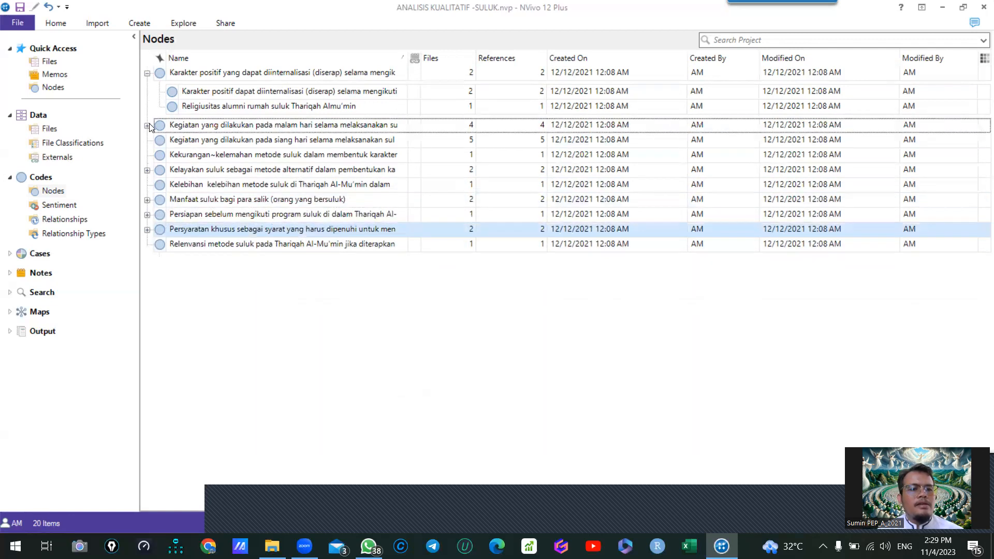
{"action": "left_click", "coordinate": [148, 74]}
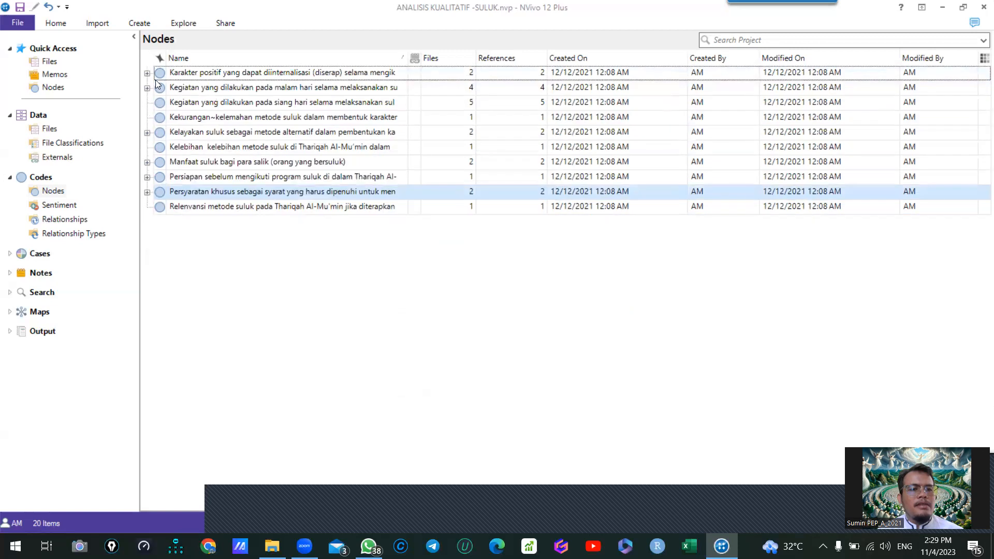
{"action": "left_click", "coordinate": [210, 76]}
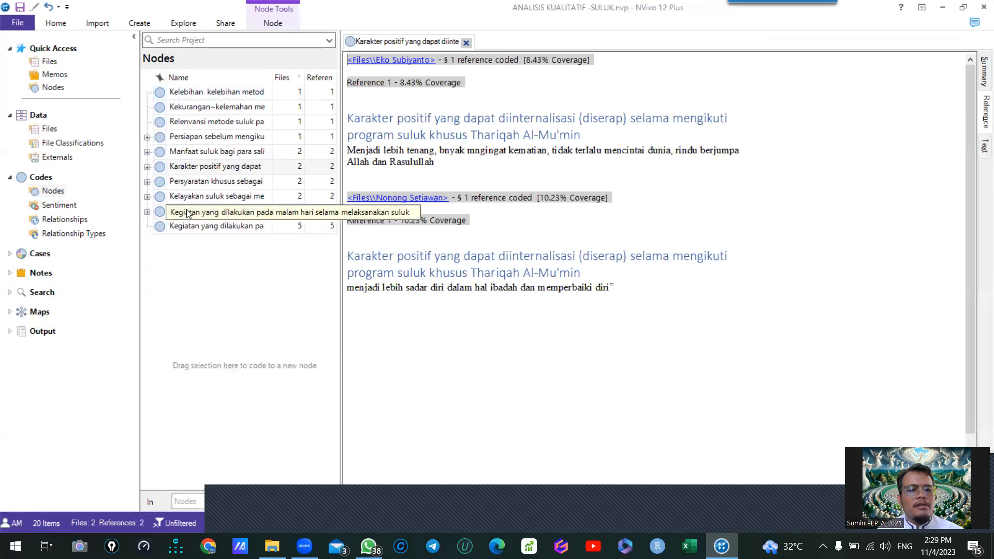
- Nest "Kegiatan yang dilakukan pada siang hari" under "Kegiatan yang dilakukan pada malam hari", and "Relenvansi metode suluk" under "Manfaat suluk bagi para salik"
{"action": "left_click", "coordinate": [187, 225]}
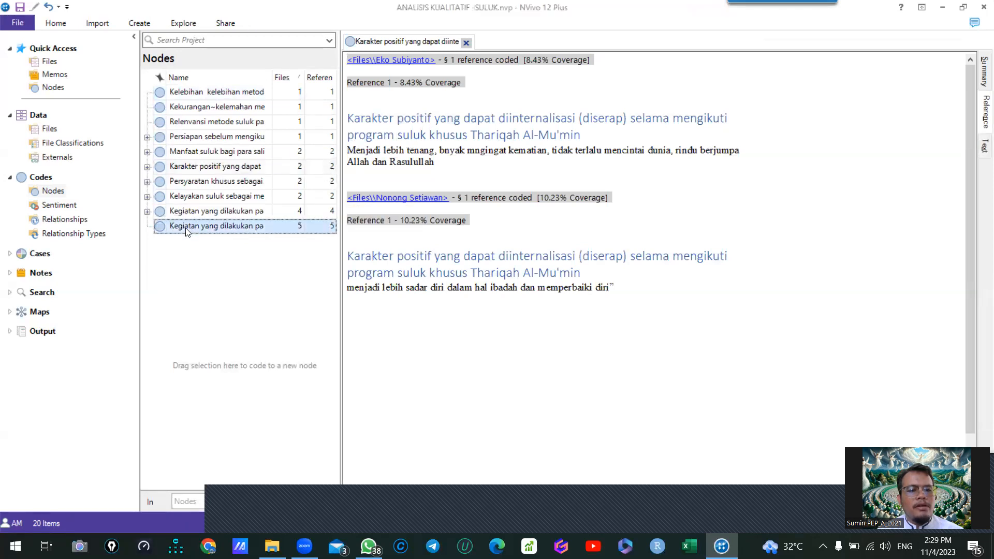
{"action": "left_click", "coordinate": [180, 215], "text": "shift"}
{"action": "left_click_drag", "start_coordinate": [181, 214], "coordinate": [180, 213]}
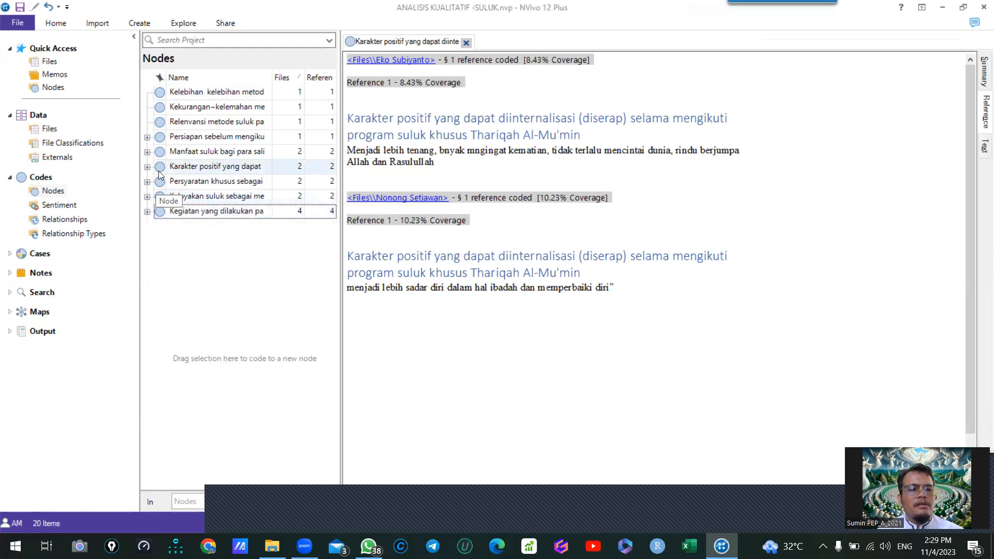
{"action": "left_click", "coordinate": [187, 121]}
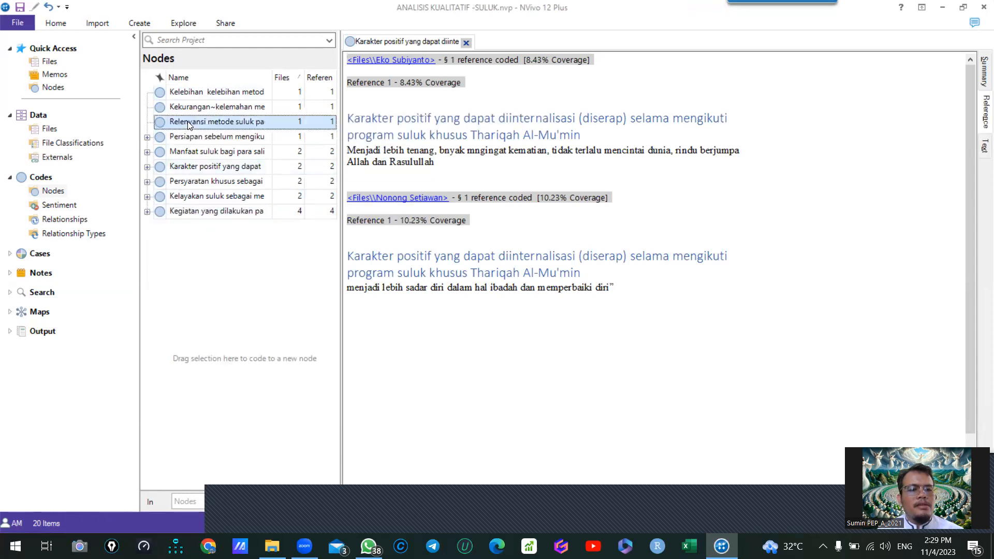
{"action": "left_click_drag", "start_coordinate": [187, 121], "coordinate": [193, 151]}
- Create a top-level node named "Kekuarangan dan kelebihan" that aggregates coding from its children
{"action": "left_click", "coordinate": [198, 111]}
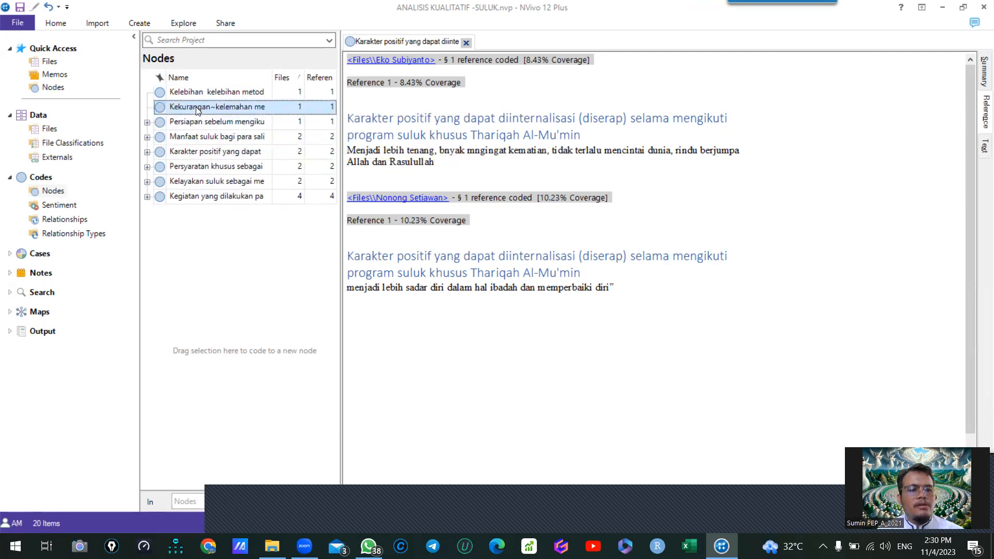
{"action": "right_click", "coordinate": [188, 270]}
{"action": "left_click", "coordinate": [207, 280]}
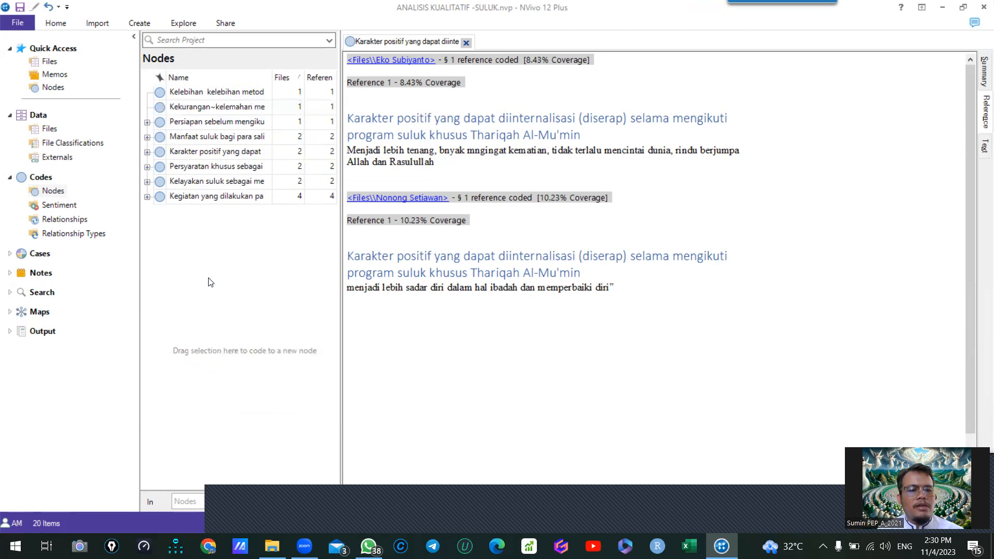
{"action": "type", "text": "Kekuarangan dan kelebiha"}
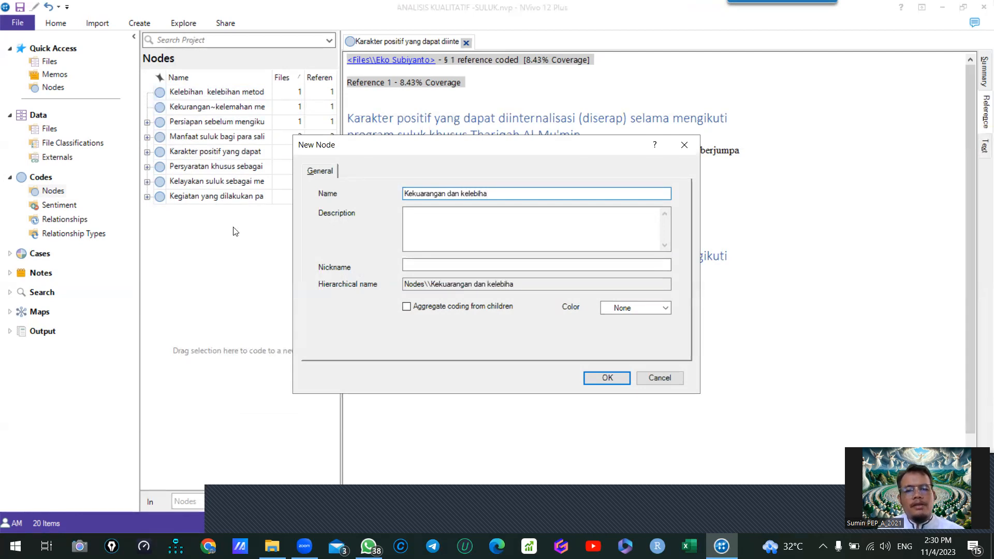
{"action": "type", "text": "n"}
{"action": "left_click", "coordinate": [407, 306]}
{"action": "left_click", "coordinate": [607, 377]}
- Nest the "Kekuarangan dan kelebihan" and "Kelebihan kelebihan metode suluk" nodes together under "Kekurangan~kelemahan metode suluk"
{"action": "left_click", "coordinate": [199, 96]}
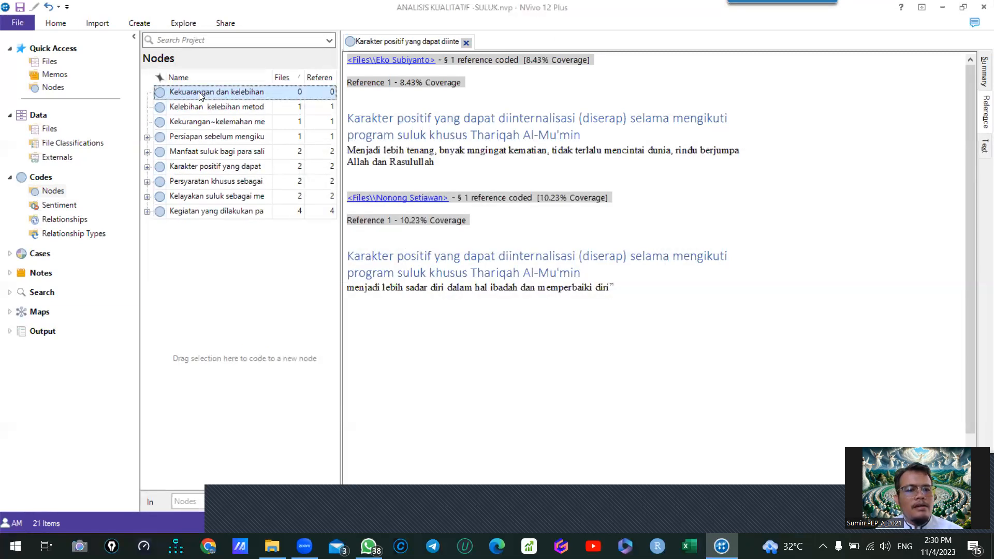
{"action": "left_click", "coordinate": [198, 105], "text": "ctrl"}
{"action": "left_click", "coordinate": [211, 182], "text": "ctrl"}
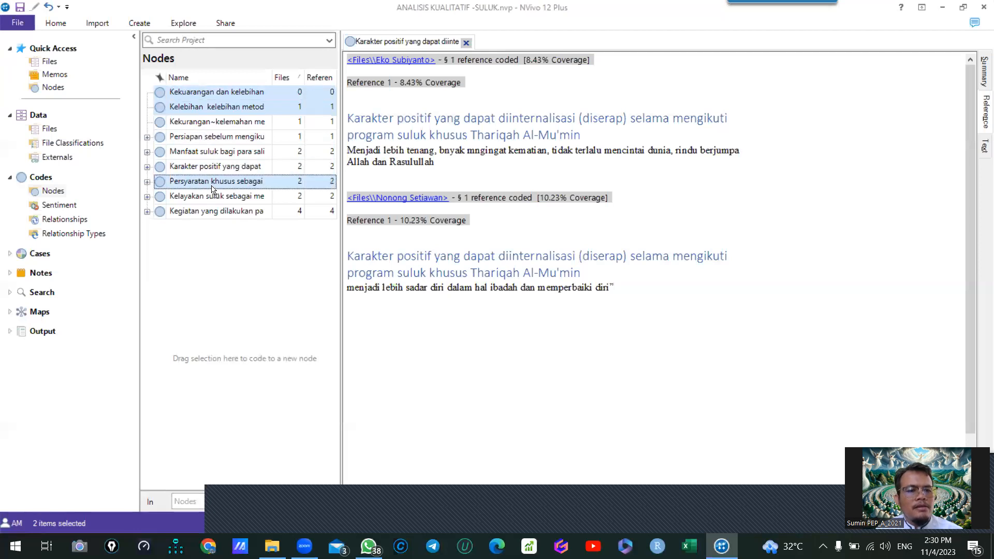
{"action": "left_click", "coordinate": [210, 123], "text": "ctrl"}
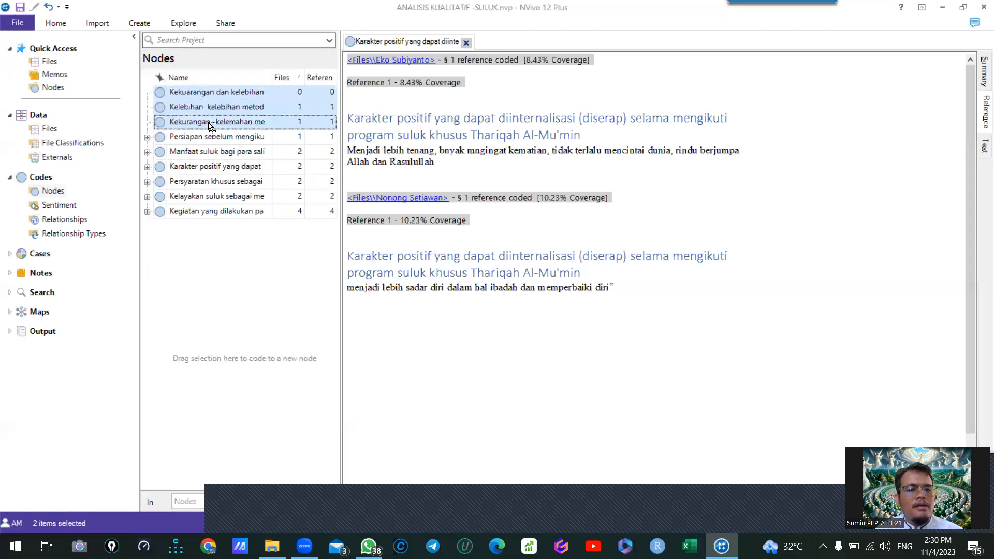
{"action": "left_click_drag", "start_coordinate": [206, 120], "coordinate": [206, 121]}
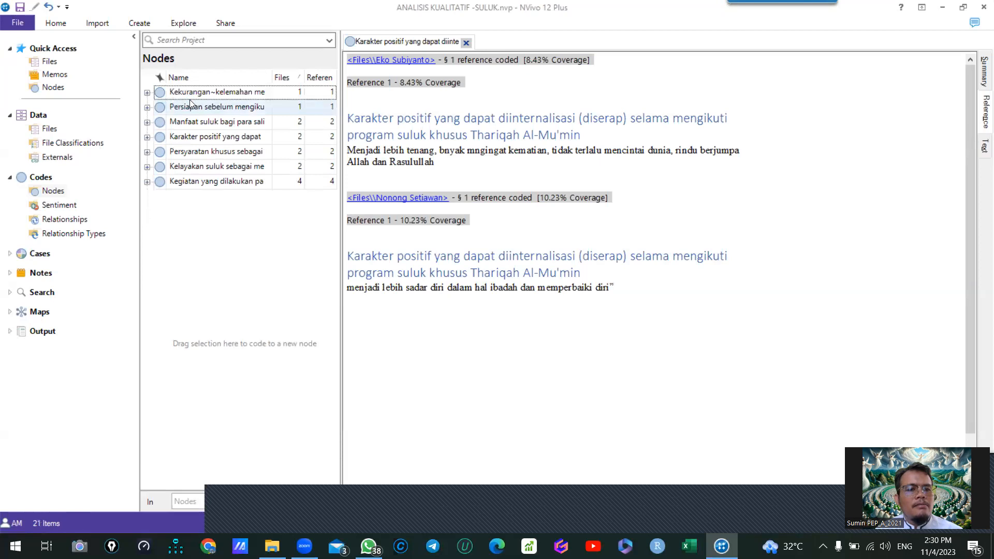
- Move "Kekuarangan dan kelebihan" and "Kelebihan kelebihan metode suluk" out of "Kekurangan~kelemahan metode suluk" to the top level of Nodes
{"action": "left_click", "coordinate": [147, 94]}
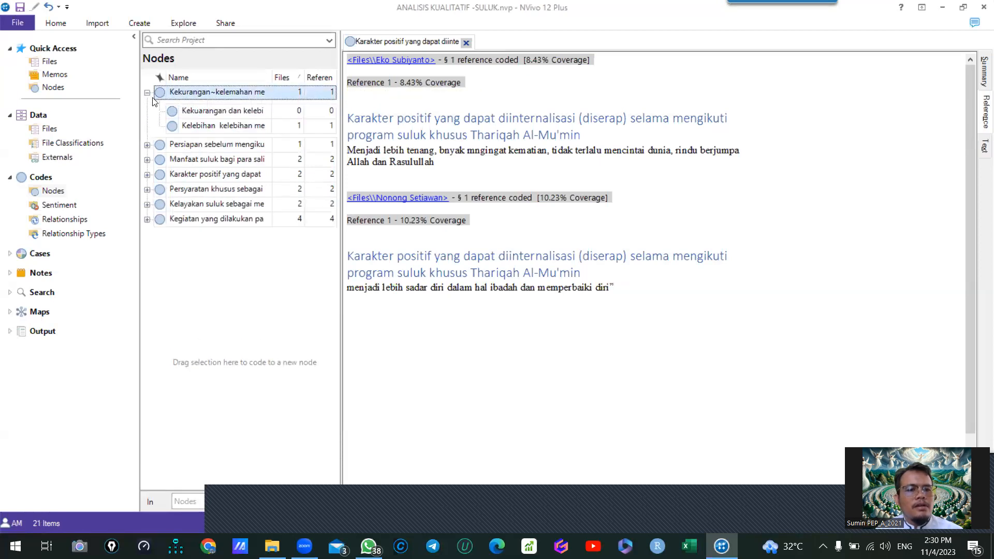
{"action": "left_click", "coordinate": [203, 114]}
{"action": "left_click_drag", "start_coordinate": [201, 154], "coordinate": [186, 258]}
{"action": "left_click_drag", "start_coordinate": [176, 157], "coordinate": [200, 115]}
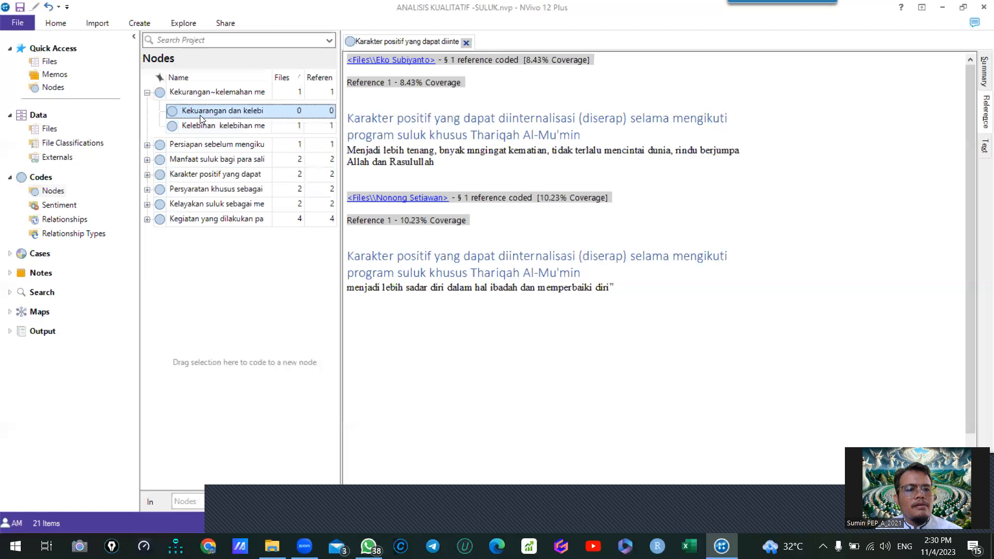
{"action": "left_click", "coordinate": [192, 128], "text": "shift"}
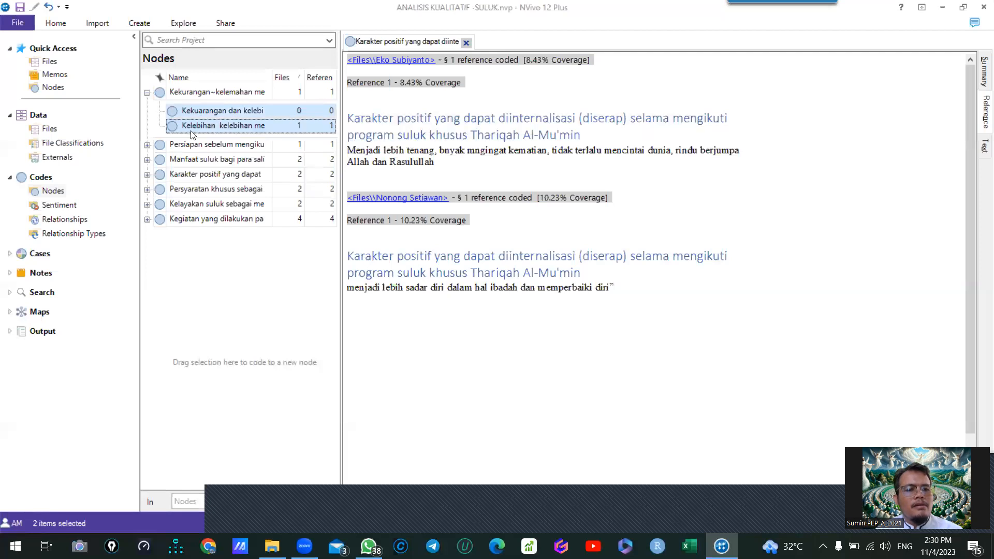
{"action": "key", "text": "ctrl+x"}
{"action": "left_click", "coordinate": [200, 291]}
{"action": "key", "text": "ctrl+v"}
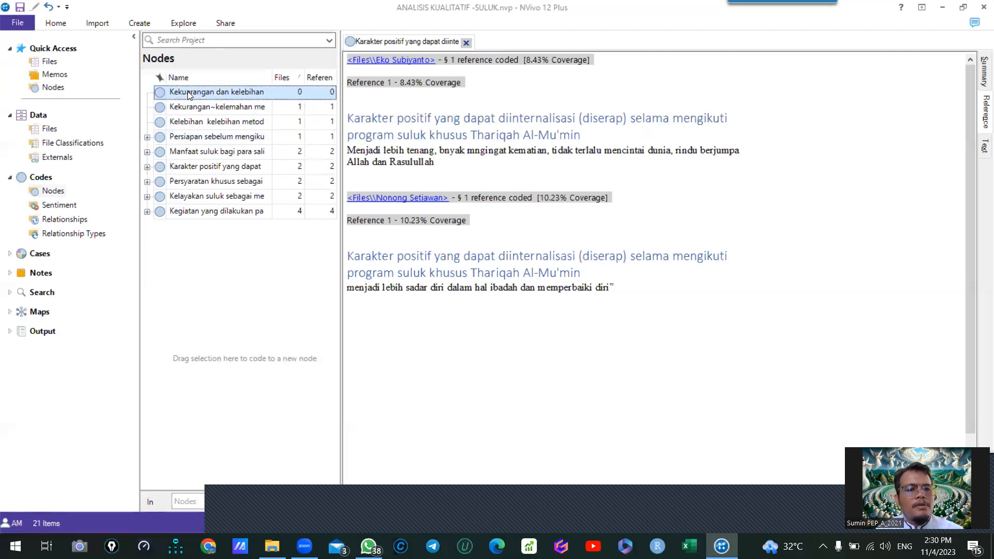
- Nest "Kekurangan~kelemahan metode suluk" and "Kelebihan kelebihan metode suluk" together under "Kekuarangan dan kelebihan"
{"action": "left_click", "coordinate": [212, 110]}
{"action": "left_click", "coordinate": [210, 122], "text": "shift"}
{"action": "left_click_drag", "start_coordinate": [206, 115], "coordinate": [204, 94]}
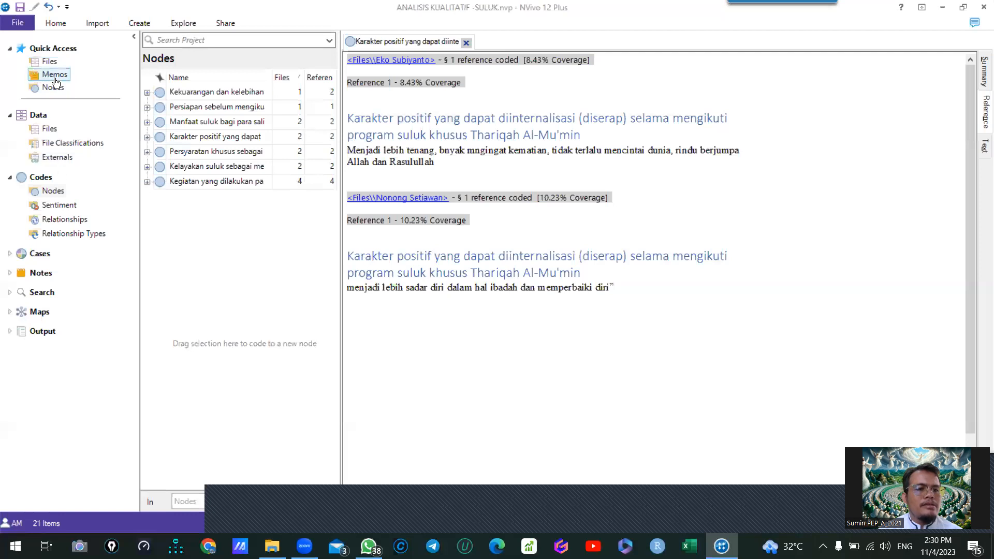
- Start auto coding all five transcript files by style or structure, using paragraph styles
{"action": "left_click", "coordinate": [40, 253]}
{"action": "left_click", "coordinate": [51, 267]}
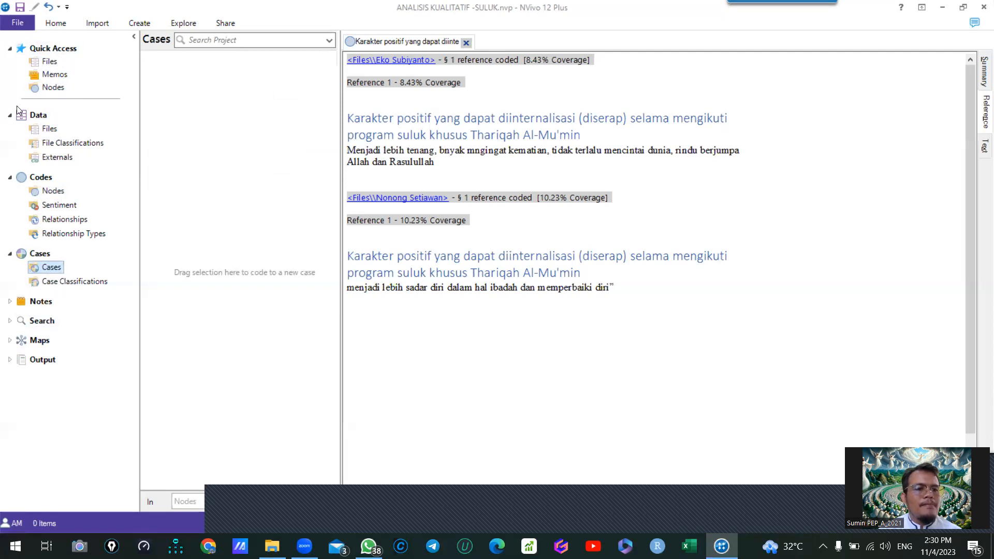
{"action": "left_click", "coordinate": [50, 62]}
{"action": "left_click", "coordinate": [211, 71]}
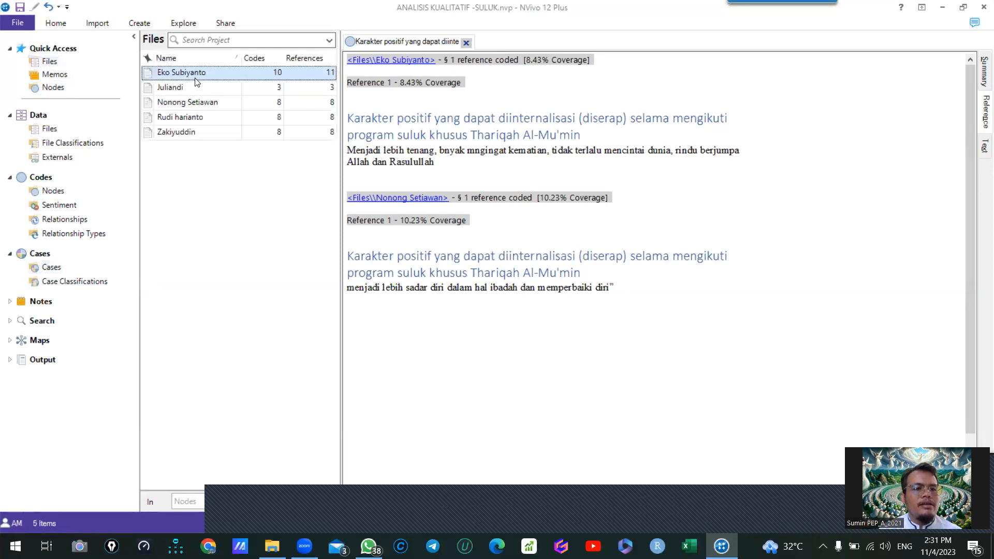
{"action": "left_click", "coordinate": [187, 134]}
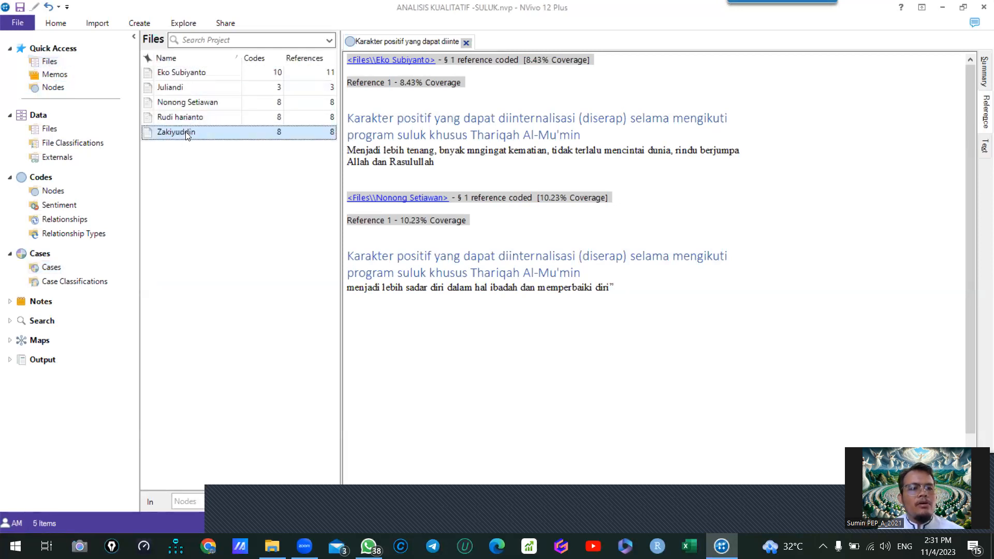
{"action": "left_click", "coordinate": [176, 72], "text": "shift"}
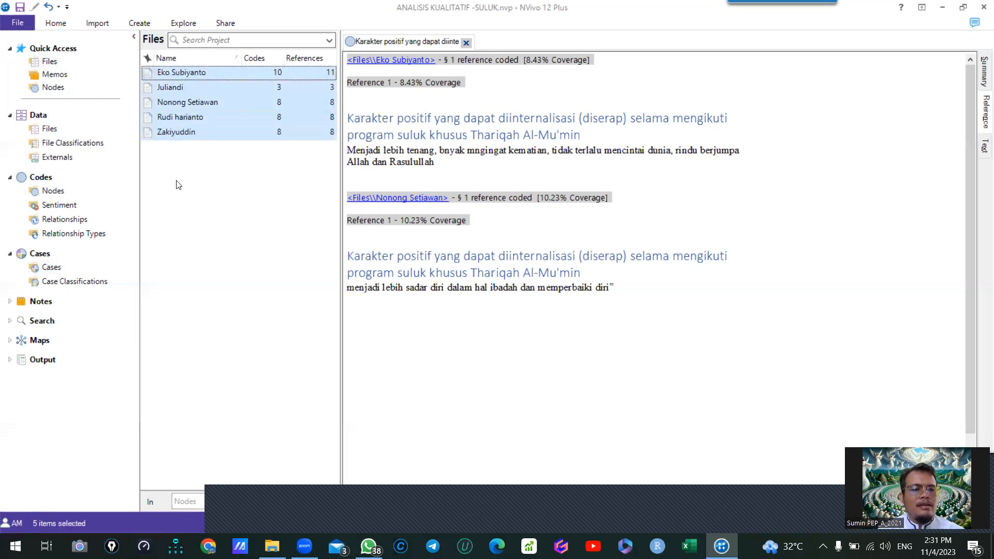
{"action": "right_click", "coordinate": [186, 74]}
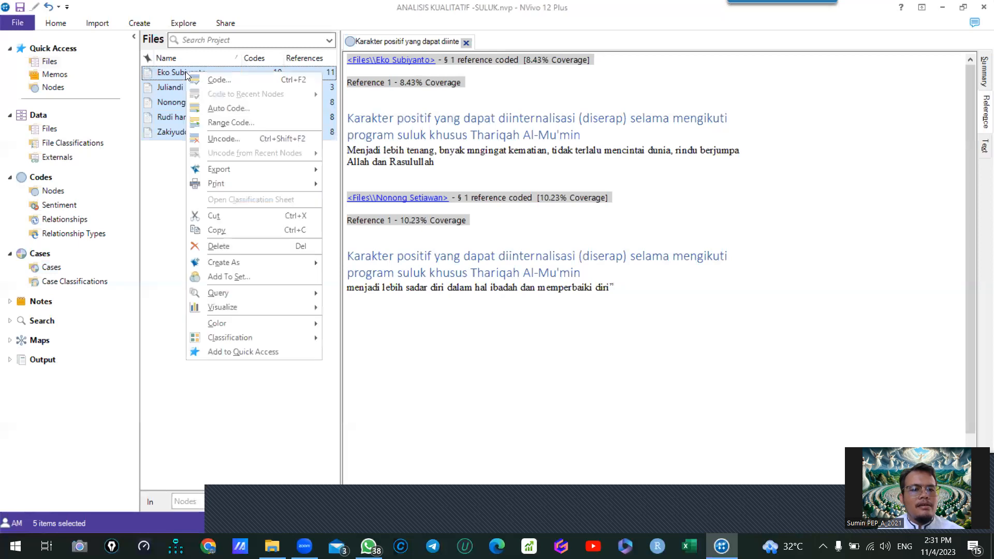
{"action": "left_click", "coordinate": [240, 109]}
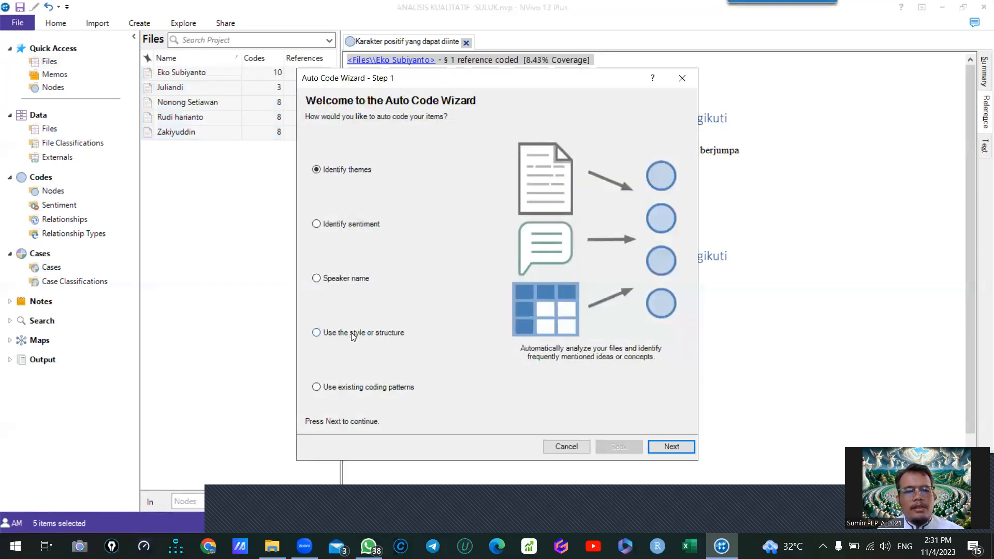
{"action": "left_click", "coordinate": [351, 333]}
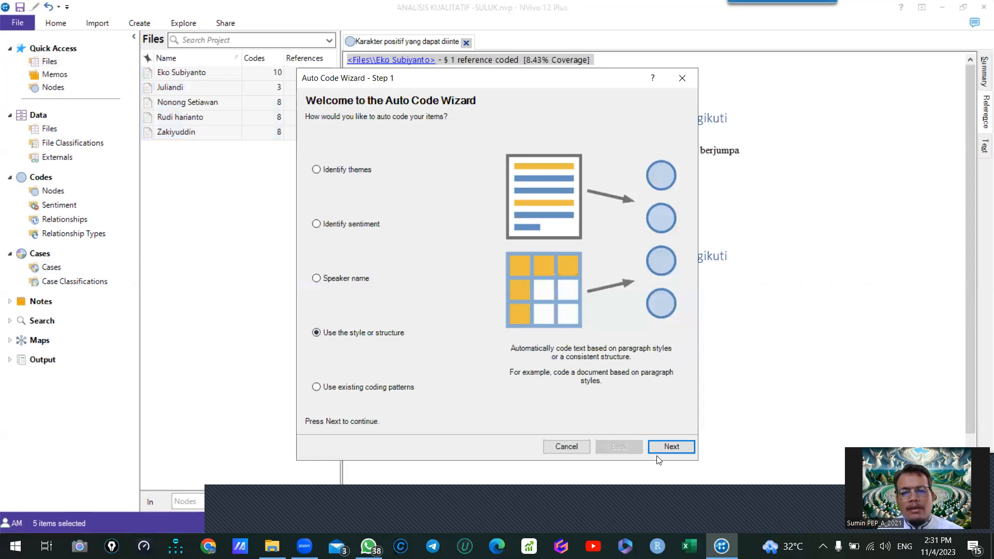
{"action": "left_click", "coordinate": [668, 447]}
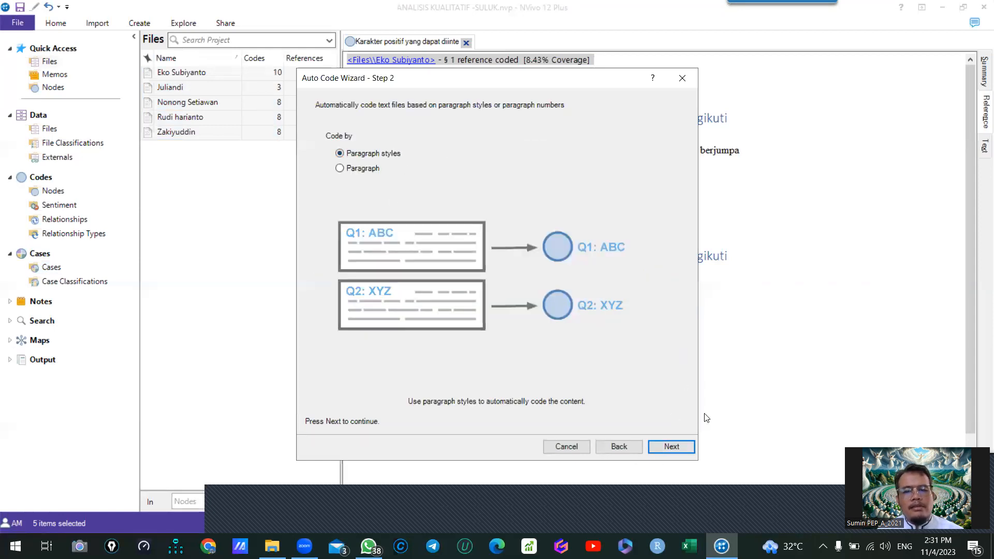
{"action": "left_click", "coordinate": [678, 446]}
- Replace heading 1 with heading 2 as the paragraph style selected for auto coding
{"action": "left_click", "coordinate": [565, 223]}
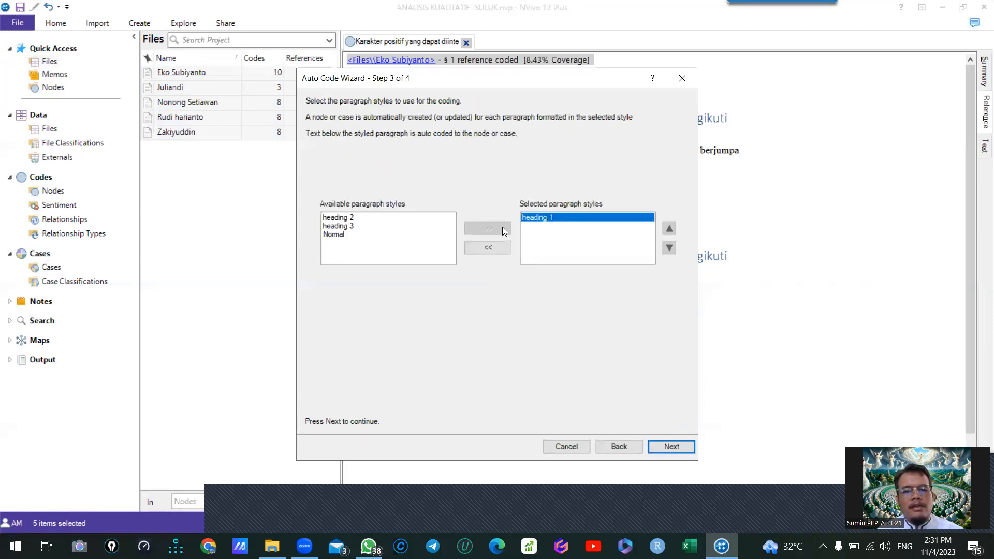
{"action": "left_click", "coordinate": [489, 247]}
{"action": "left_click", "coordinate": [339, 228]}
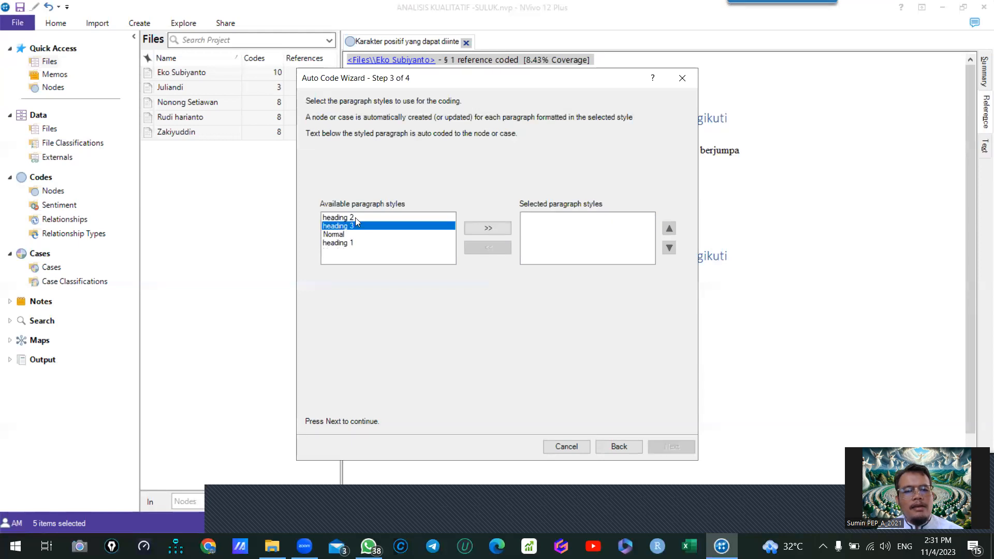
{"action": "left_click", "coordinate": [334, 217]}
{"action": "left_click", "coordinate": [493, 230]}
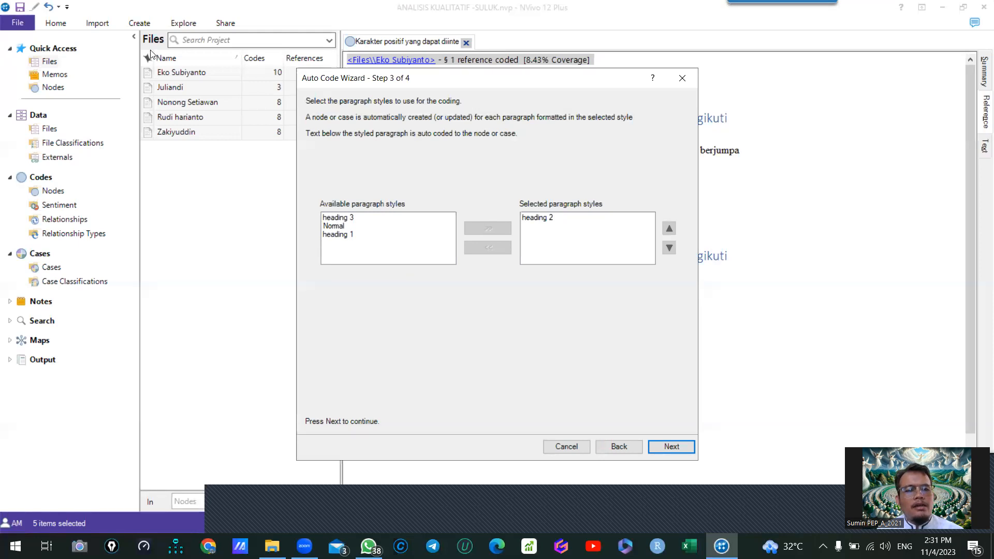
{"action": "left_click", "coordinate": [673, 447]}
- Auto code under a new case named "Informan Kunci" located in Cases, with coding aggregated from children
{"action": "left_click", "coordinate": [510, 141]}
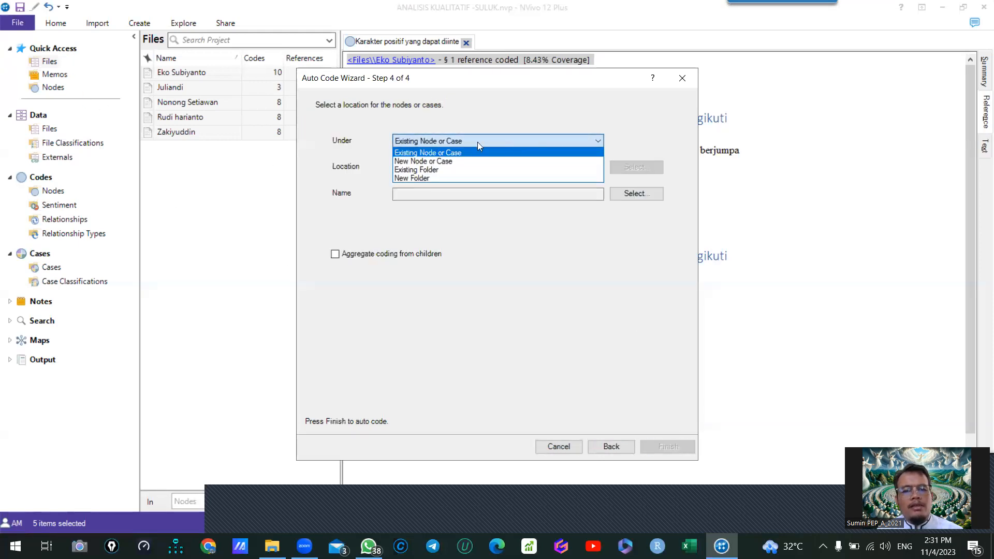
{"action": "left_click", "coordinate": [446, 162]}
{"action": "left_click", "coordinate": [632, 166]}
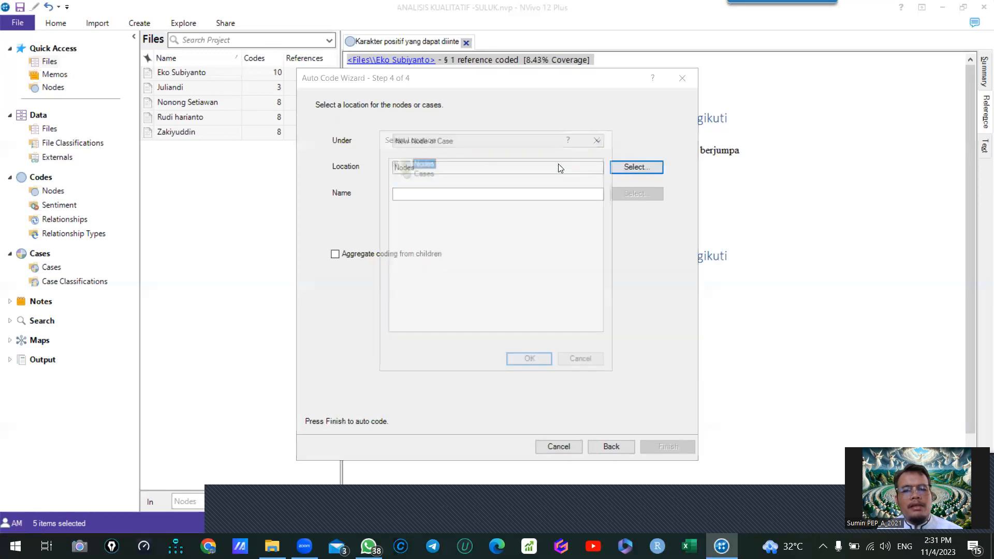
{"action": "left_click", "coordinate": [424, 173]}
{"action": "left_click", "coordinate": [529, 358]}
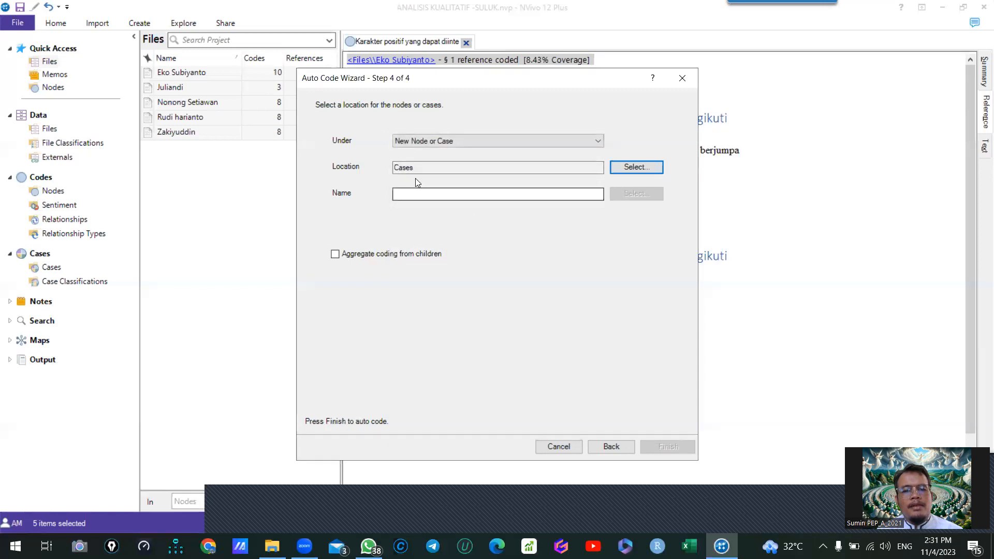
{"action": "left_click", "coordinate": [437, 195]}
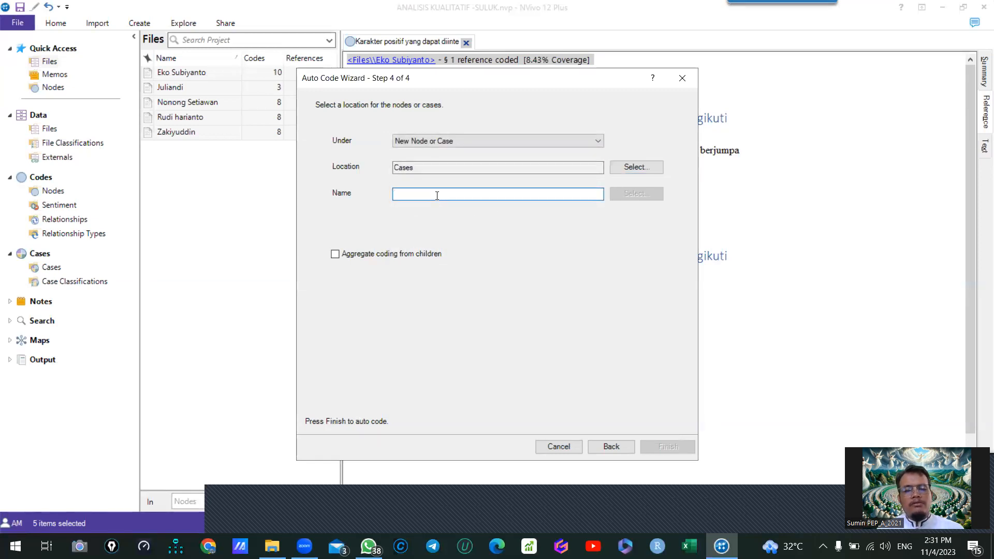
{"action": "type", "text": "Informan Kunci"}
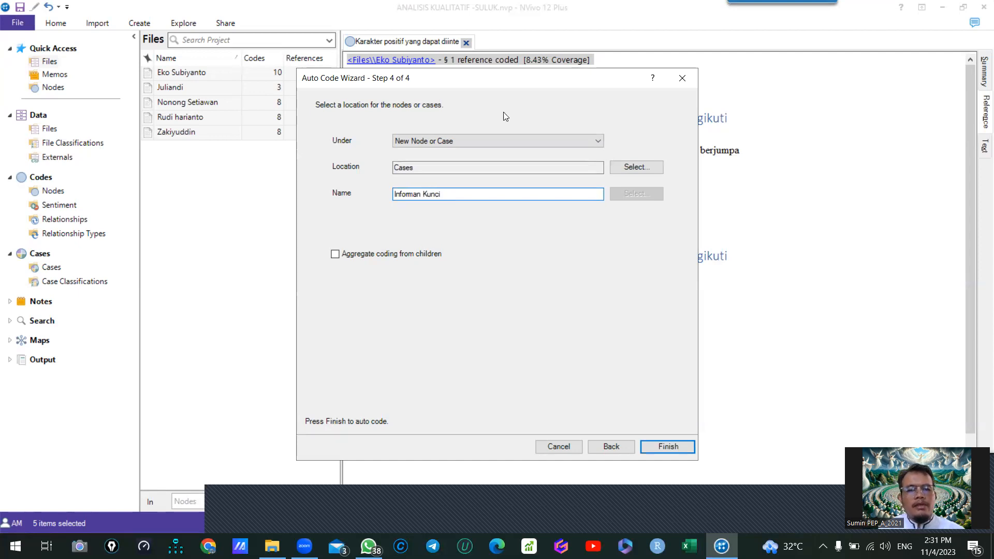
{"action": "left_click", "coordinate": [376, 255]}
{"action": "left_click", "coordinate": [668, 446]}
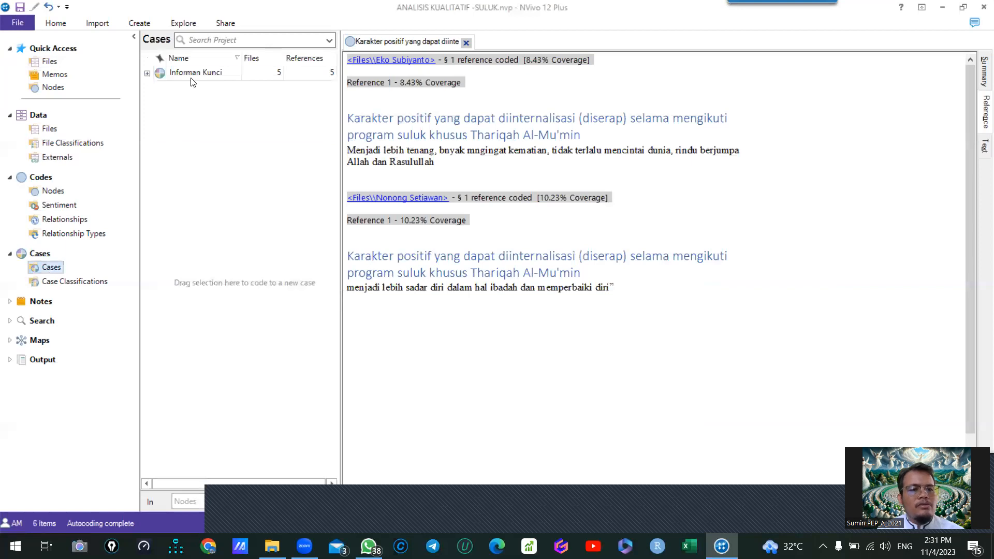
- Expand "Informan Kunci" and create a top-level case named "Informan Utama" that aggregates coding from its children
{"action": "left_click", "coordinate": [146, 74]}
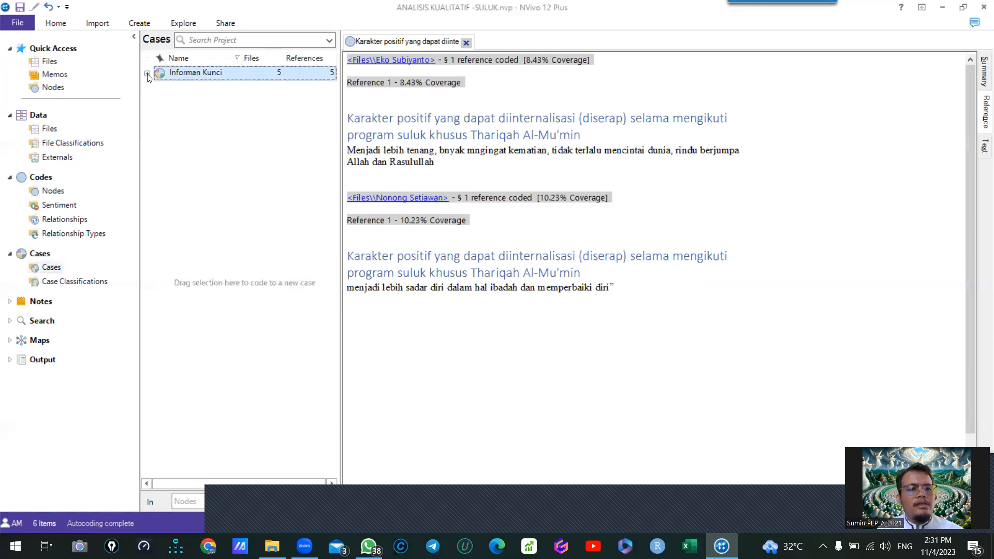
{"action": "right_click", "coordinate": [179, 208]}
{"action": "left_click", "coordinate": [200, 213]}
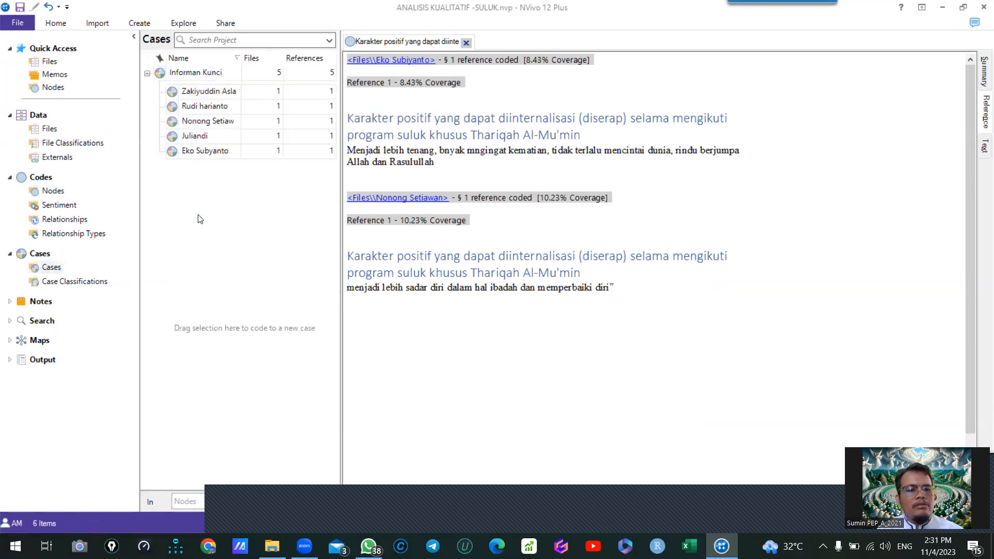
{"action": "type", "text": "Informan Utama"}
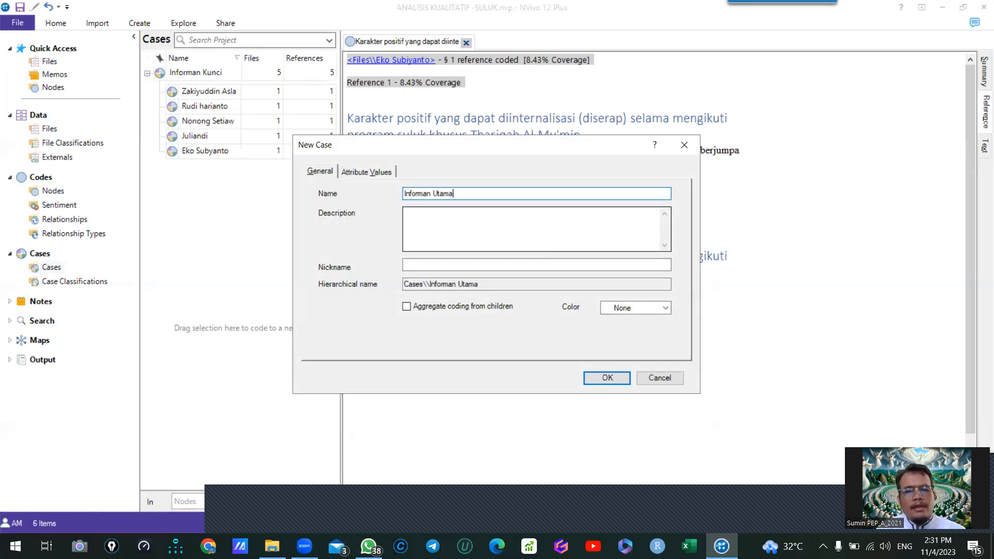
{"action": "left_click", "coordinate": [464, 307]}
{"action": "left_click", "coordinate": [601, 377]}
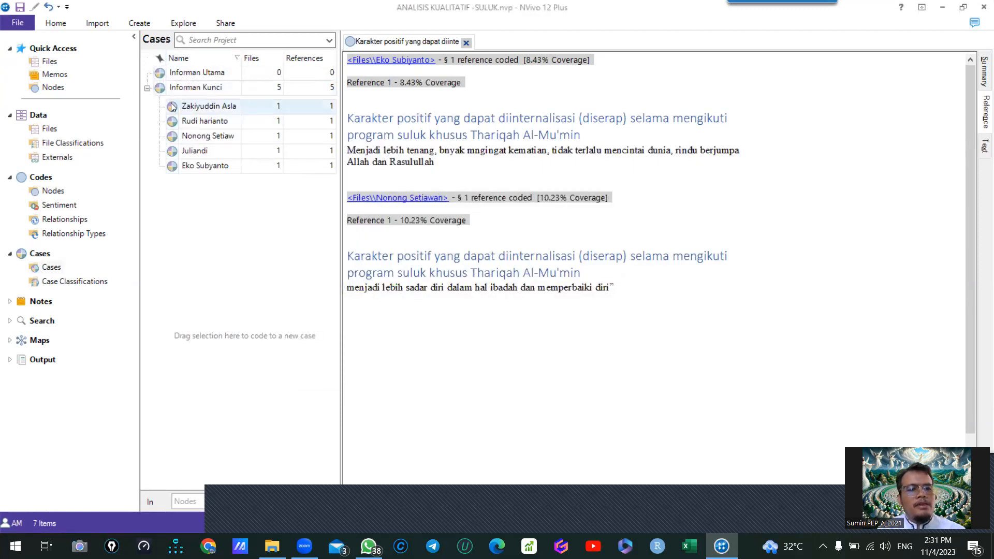
- Move the fifth informant case listed under "Informan Kunci" into "Informan Utama", and check the child cases of both groups
{"action": "left_click", "coordinate": [189, 168]}
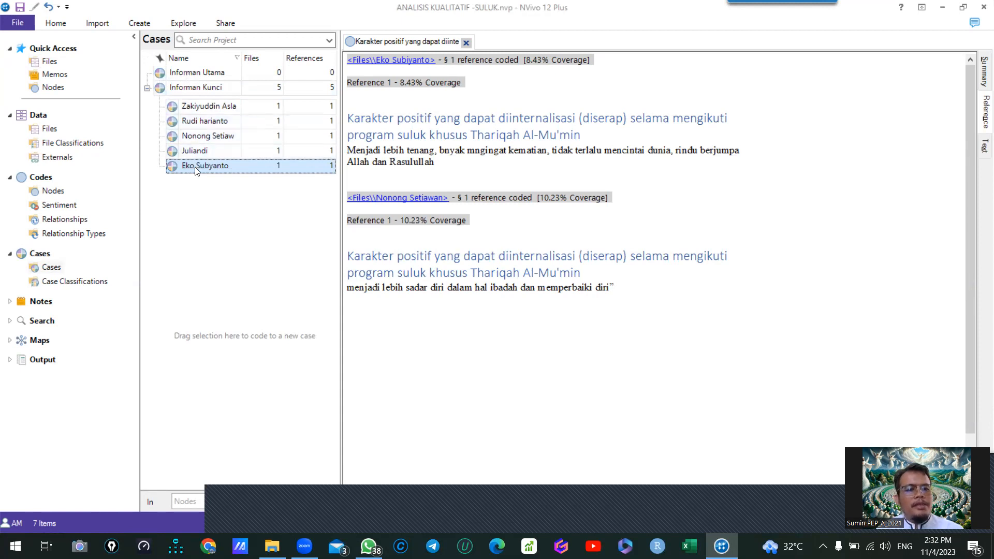
{"action": "left_click_drag", "start_coordinate": [198, 175], "coordinate": [188, 76]}
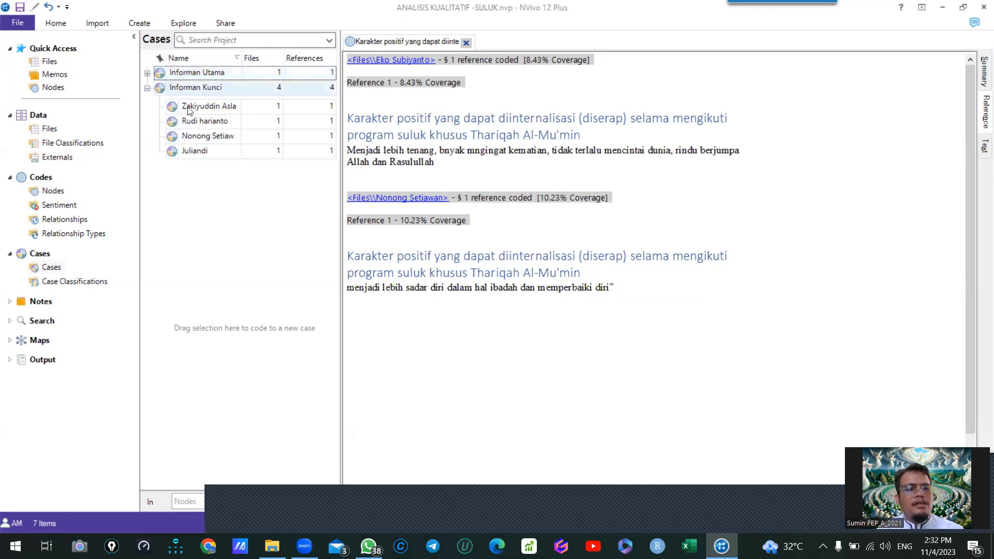
{"action": "left_click", "coordinate": [147, 88]}
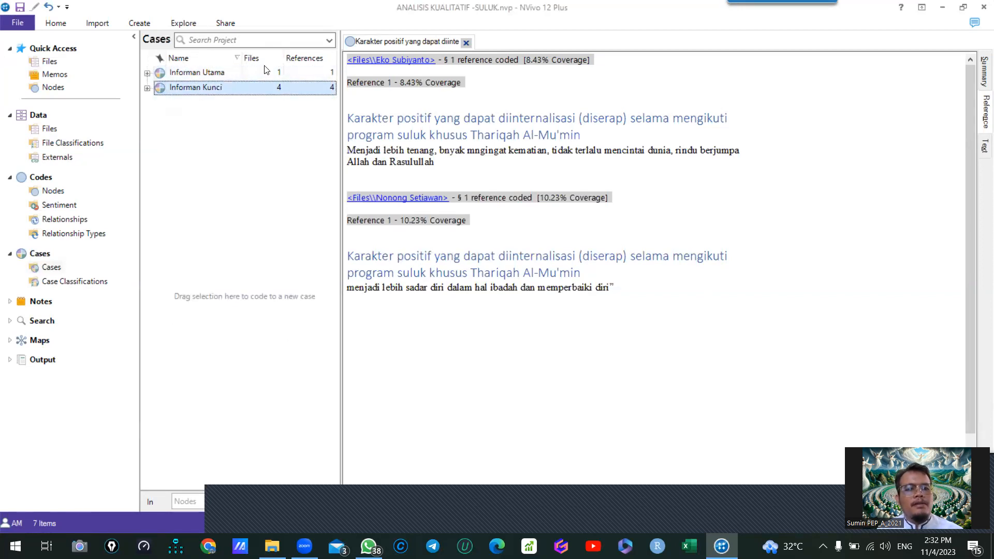
{"action": "left_click", "coordinate": [147, 73]}
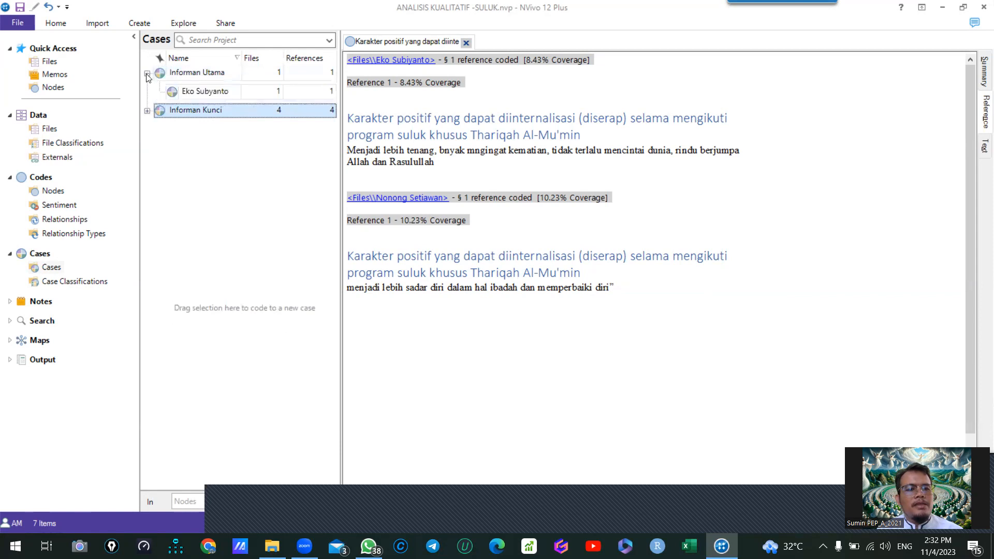
{"action": "left_click", "coordinate": [147, 111]}
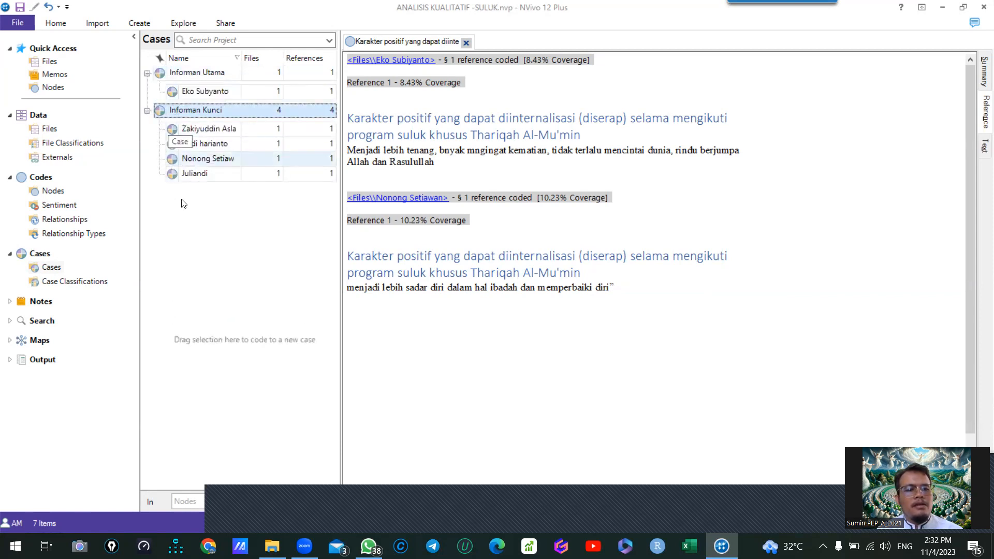
{"action": "left_click", "coordinate": [147, 110]}
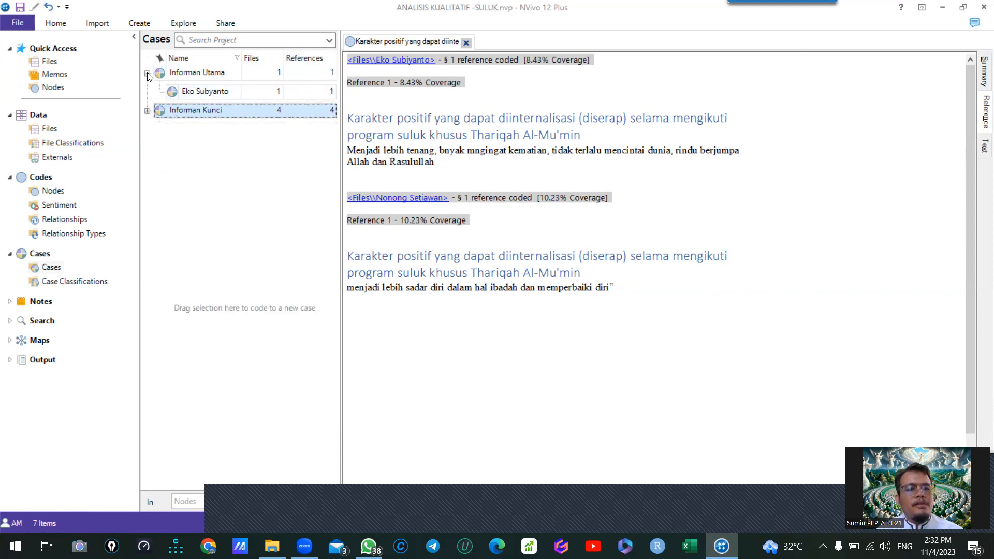
{"action": "left_click", "coordinate": [148, 74]}
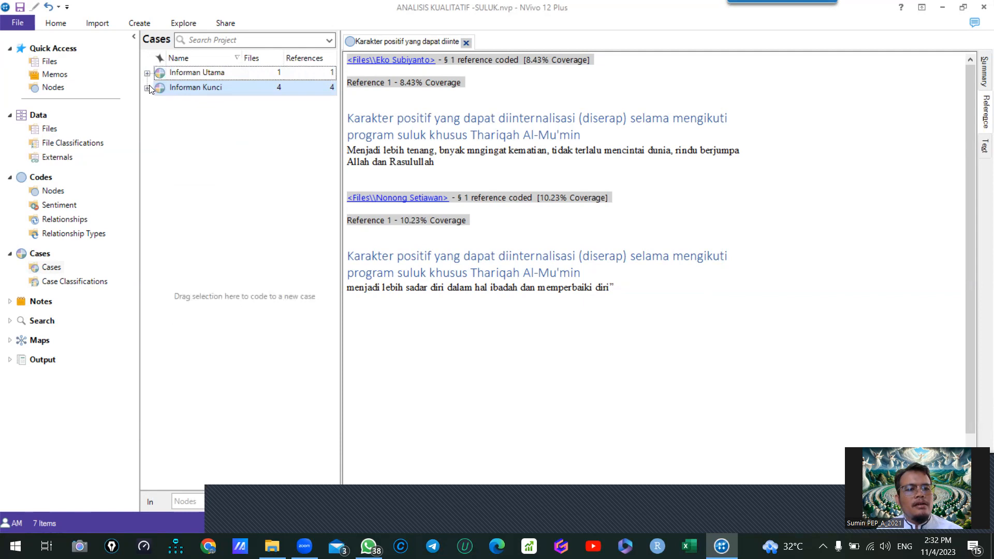
- Move the fourth informant case listed under "Informan Kunci" into "Informan Utama" and expand that group
{"action": "left_click", "coordinate": [147, 88]}
{"action": "left_click", "coordinate": [201, 151]}
{"action": "key", "text": "ctrl+x"}
{"action": "left_click", "coordinate": [190, 75]}
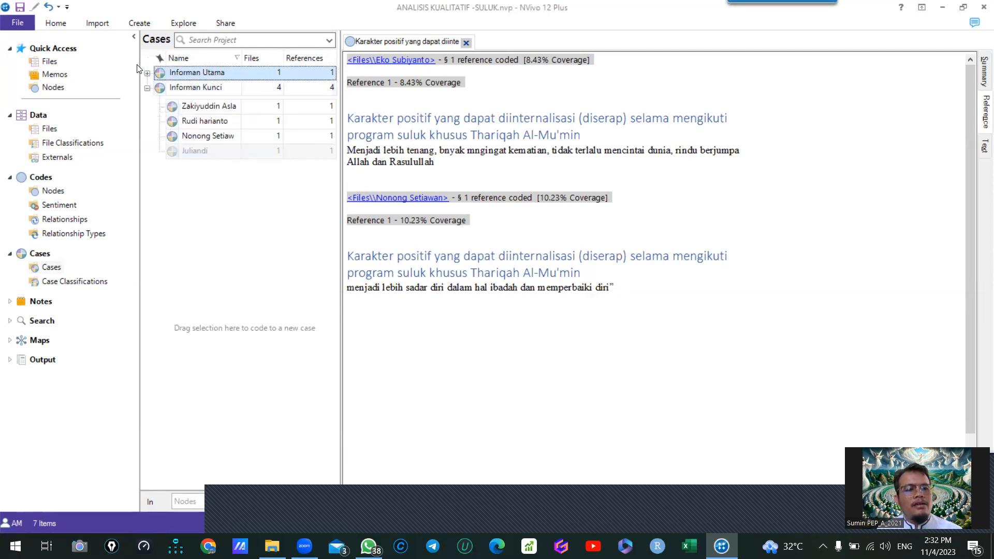
{"action": "key", "text": "ctrl+v"}
{"action": "left_click", "coordinate": [147, 74]}
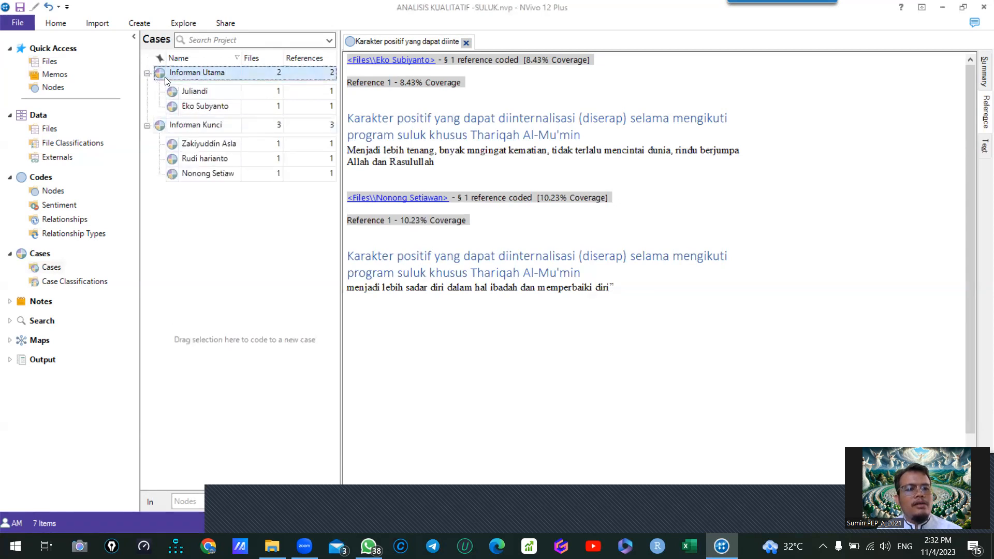
- Collapse the "Informan Utama" and "Informan Kunci" case groups and close the open node's coding references
{"action": "left_click", "coordinate": [148, 126]}
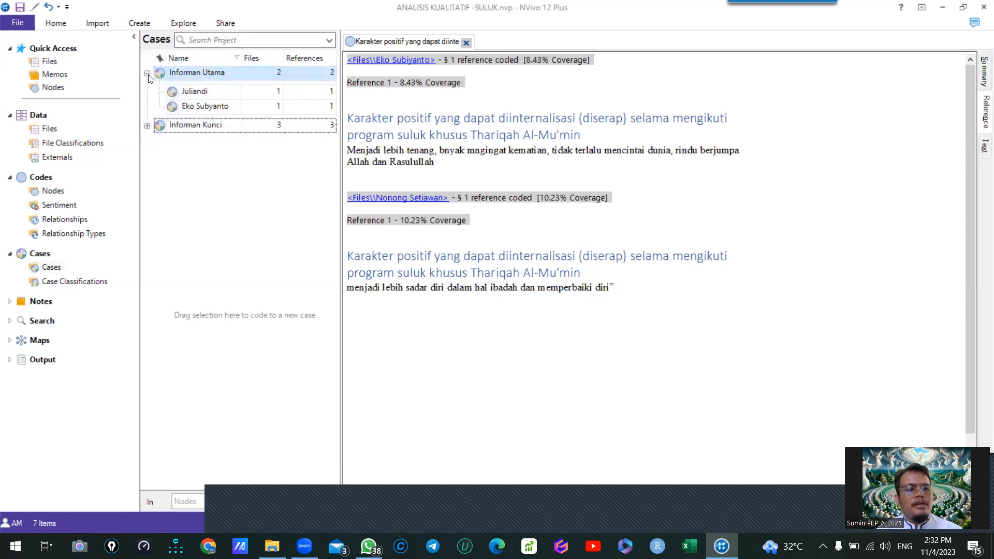
{"action": "left_click", "coordinate": [147, 74]}
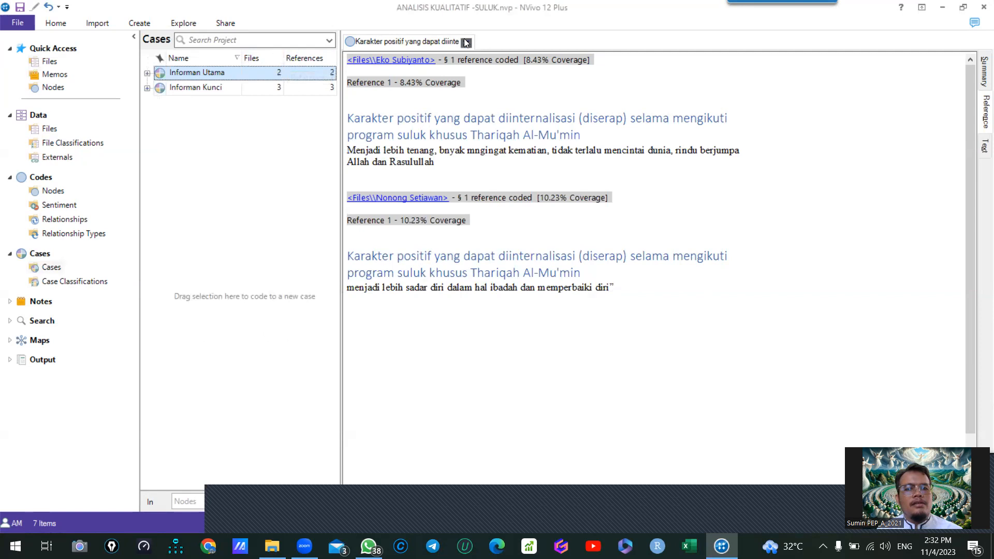
{"action": "left_click", "coordinate": [467, 42]}
{"action": "left_click", "coordinate": [202, 74]}
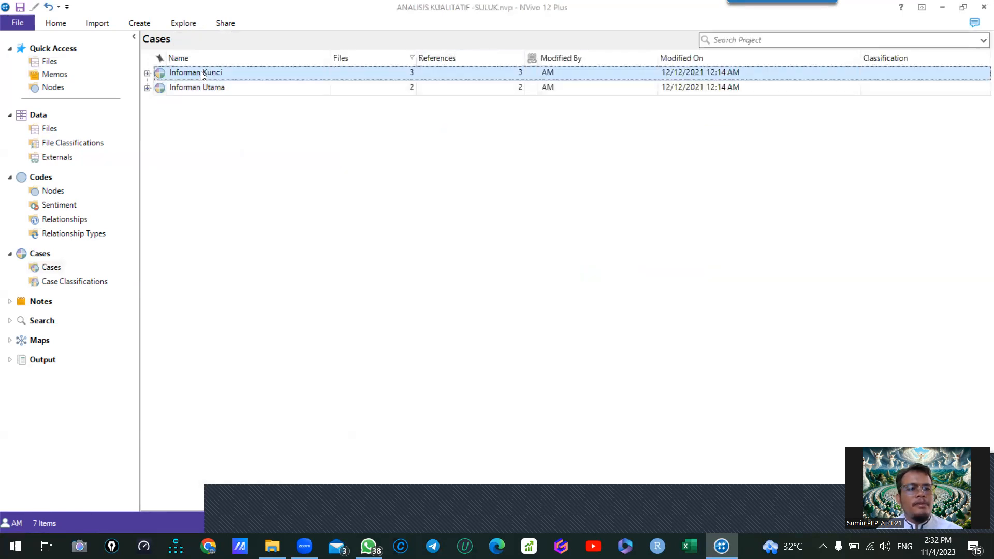
- Run a query on all seven top-level nodes for the cases coded at them
{"action": "left_click", "coordinate": [56, 192]}
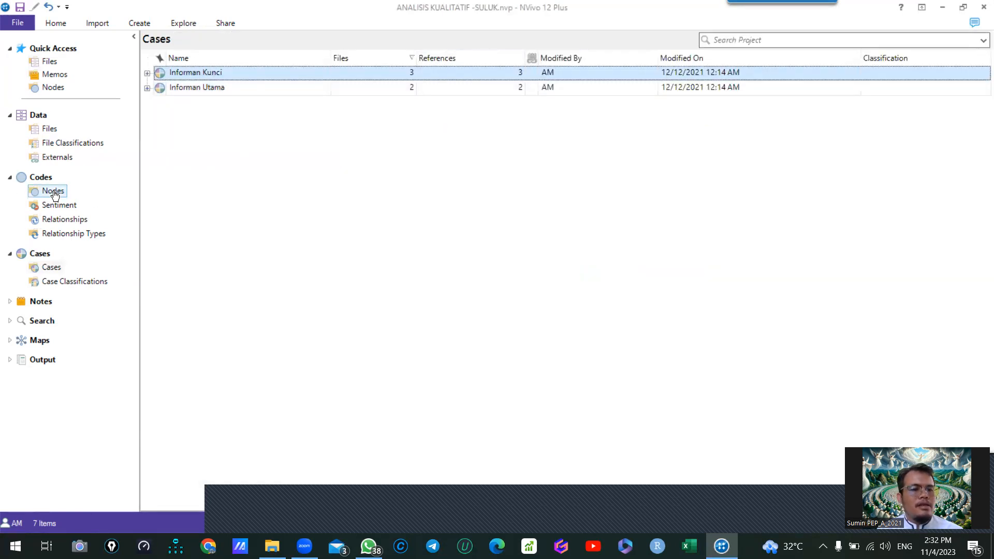
{"action": "left_click", "coordinate": [293, 76]}
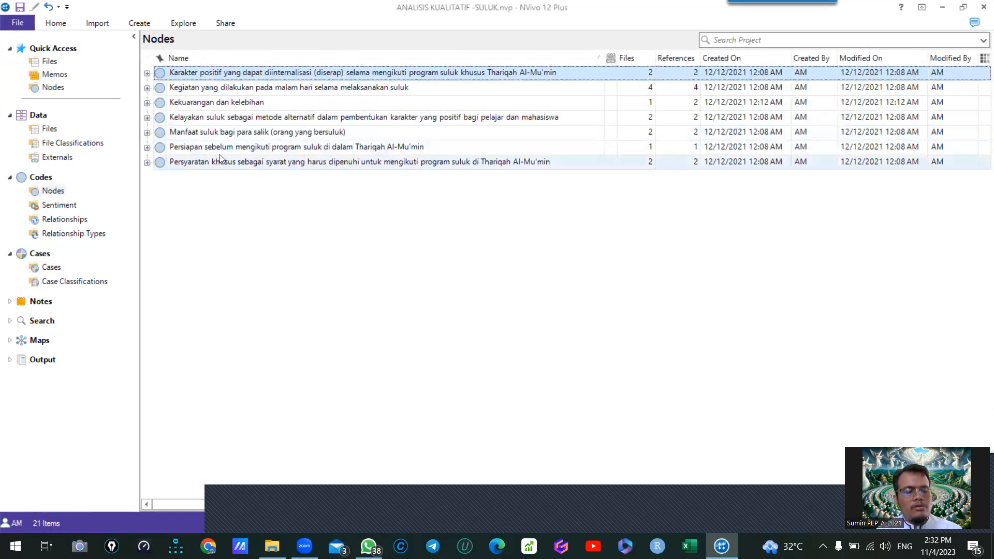
{"action": "key", "text": "ctrl+a"}
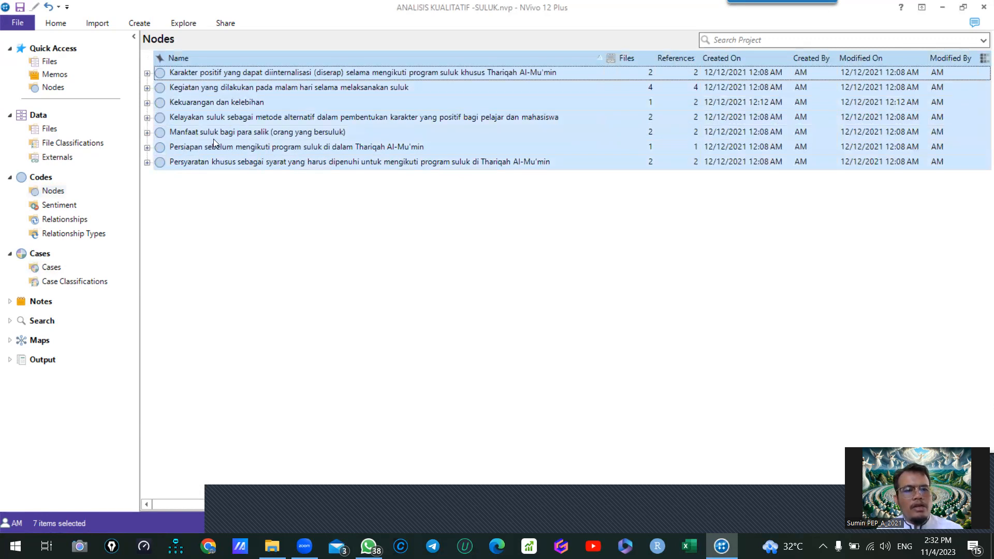
{"action": "right_click", "coordinate": [224, 87]}
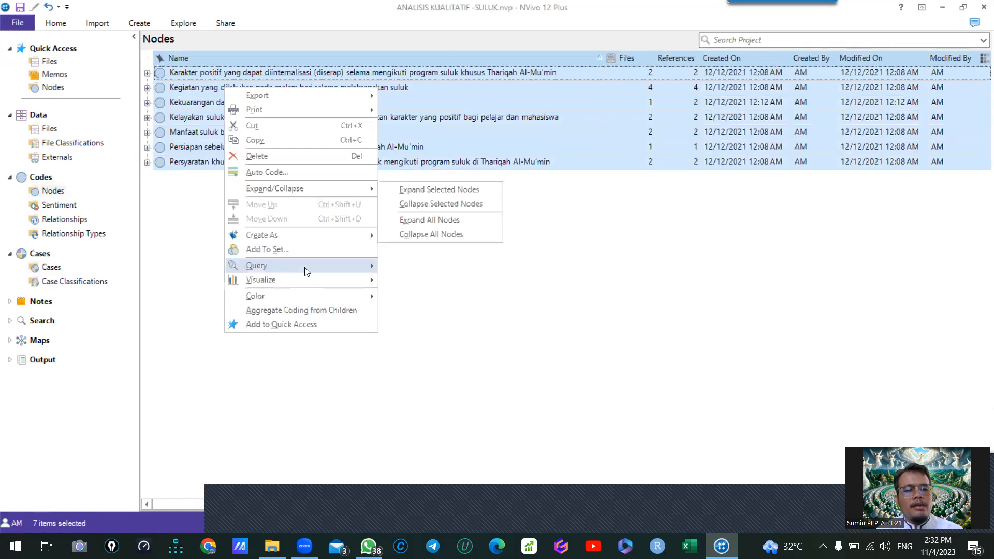
{"action": "mouse_move", "coordinate": [307, 271]}
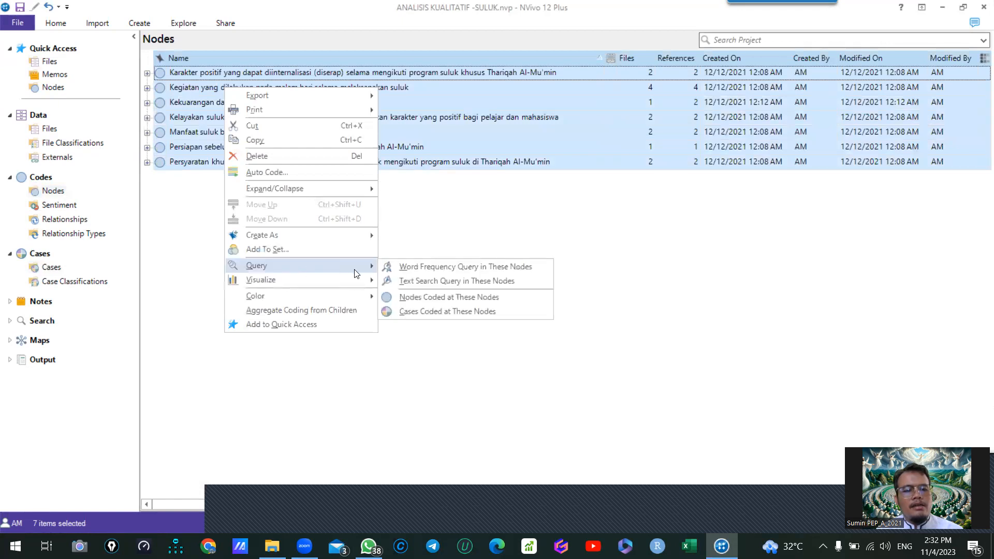
{"action": "left_click", "coordinate": [466, 303]}
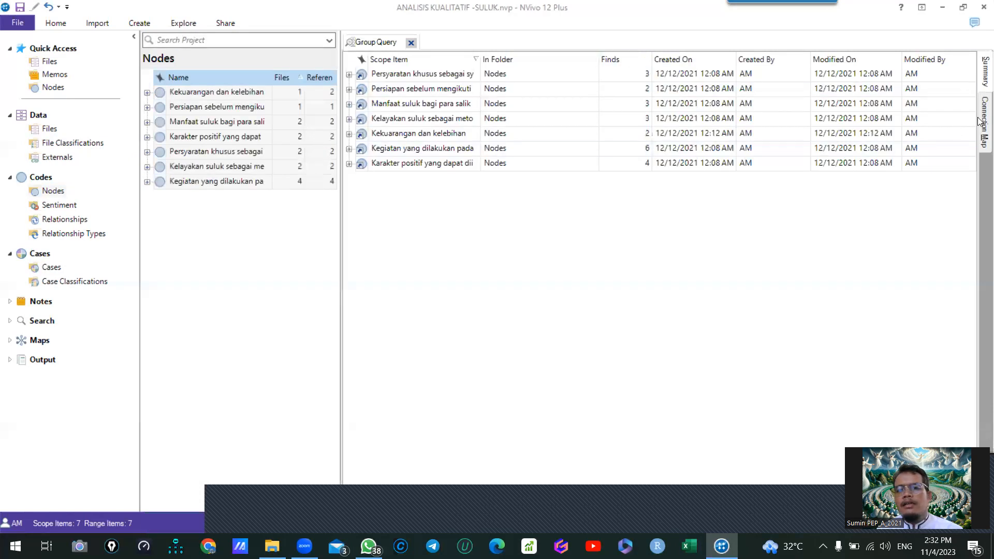
- Show the group query as a connection map and adjust the width available to the diagram
{"action": "left_click", "coordinate": [979, 122]}
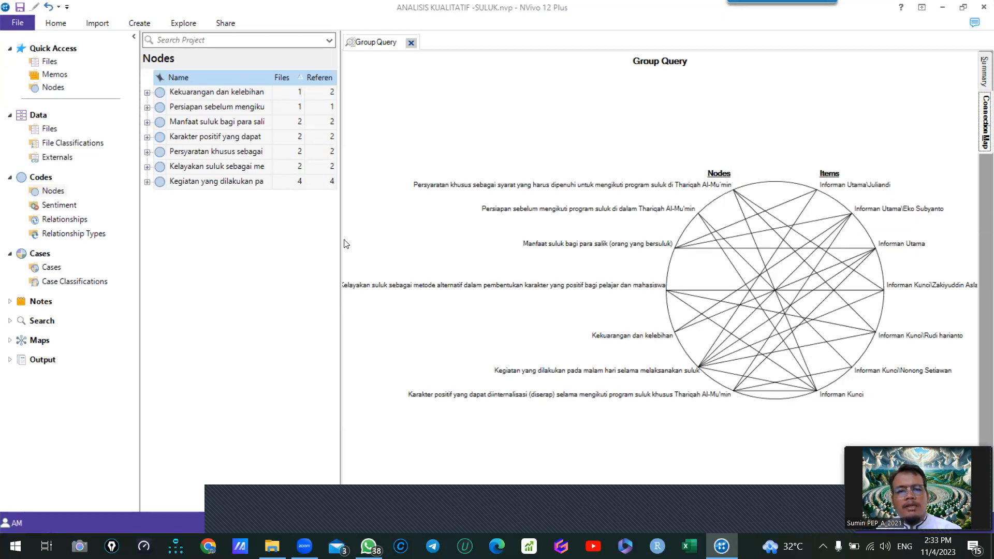
{"action": "left_click_drag", "start_coordinate": [341, 240], "coordinate": [320, 240]}
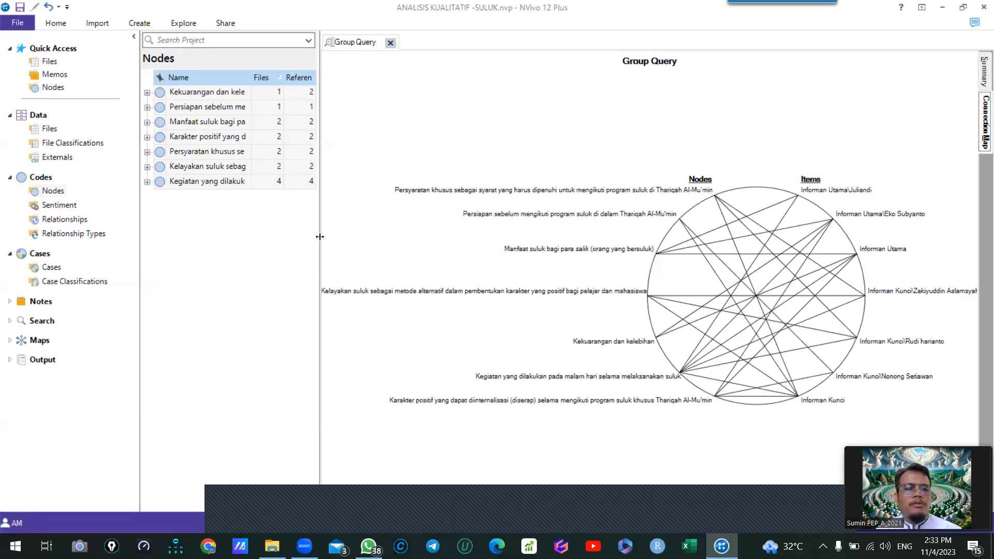
{"action": "left_click_drag", "start_coordinate": [320, 237], "coordinate": [347, 237]}
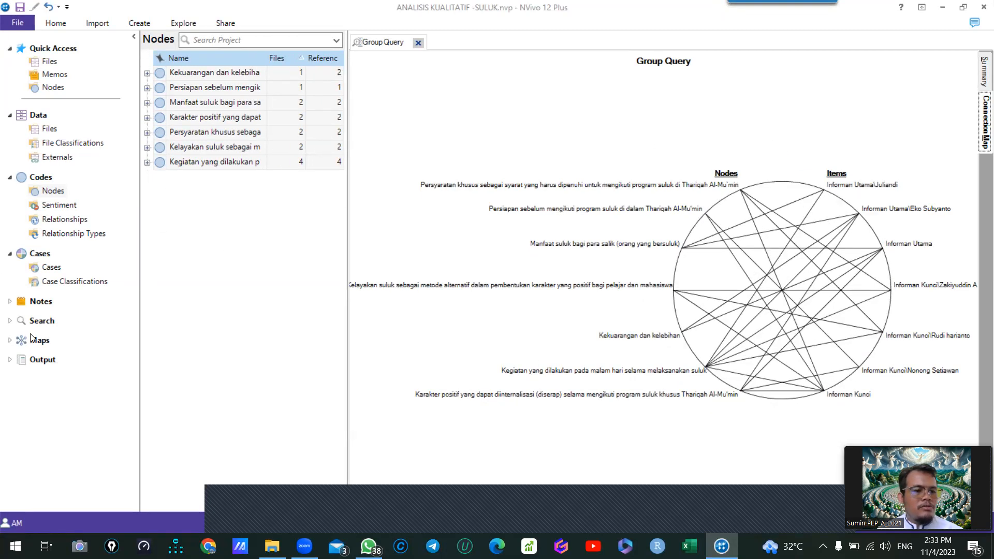
{"action": "left_click", "coordinate": [10, 340]}
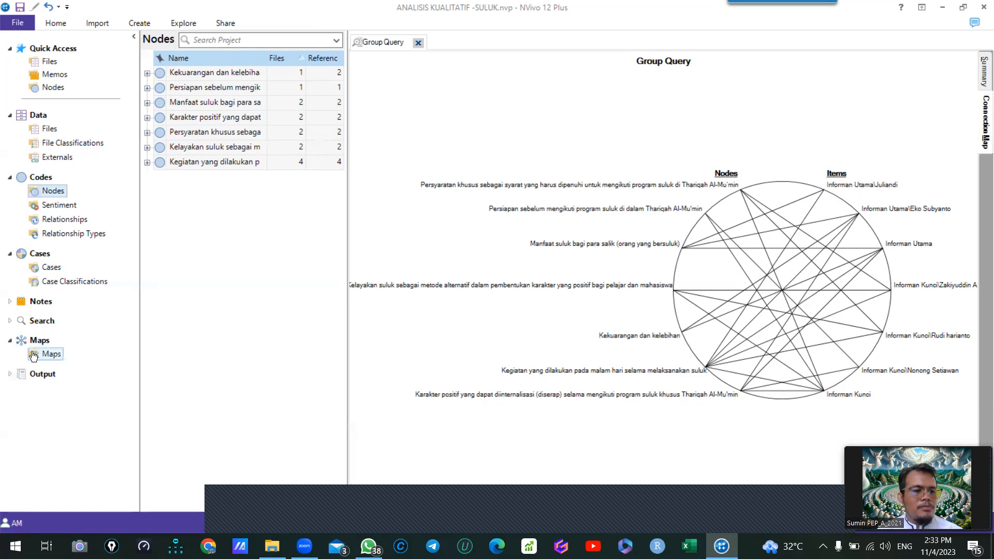
{"action": "left_click", "coordinate": [34, 342]}
{"action": "left_click", "coordinate": [32, 344]}
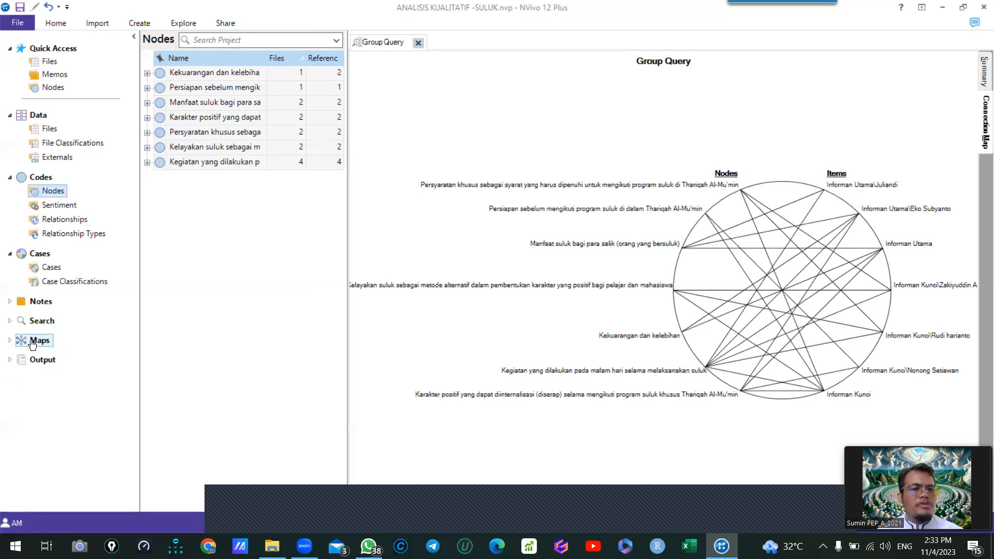
{"action": "left_click", "coordinate": [182, 23]}
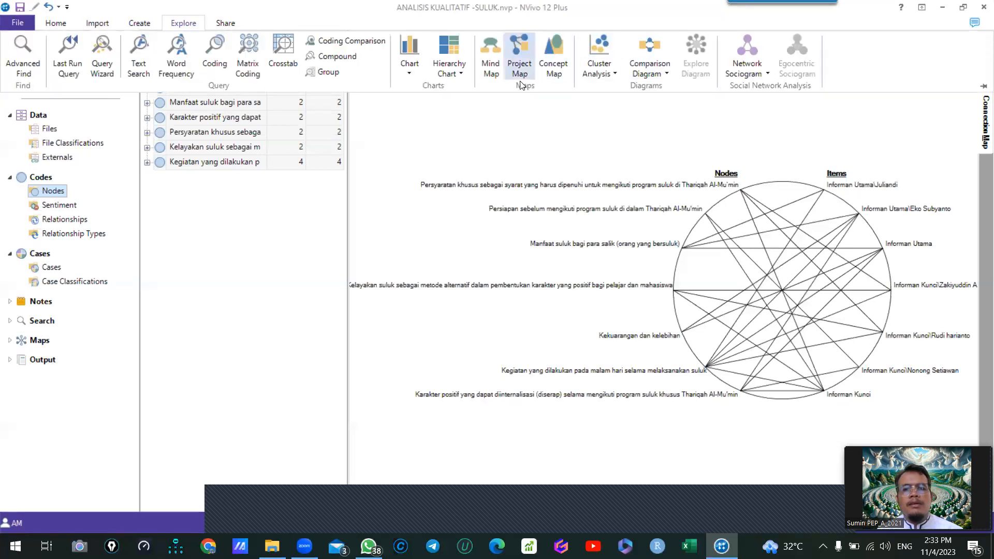
{"action": "left_click", "coordinate": [527, 55]}
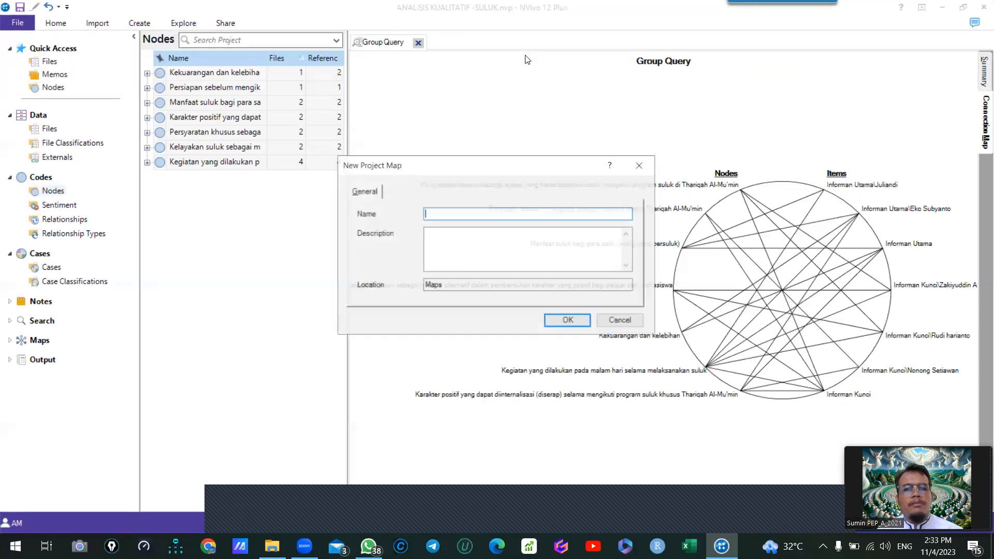
{"action": "left_click", "coordinate": [639, 325]}
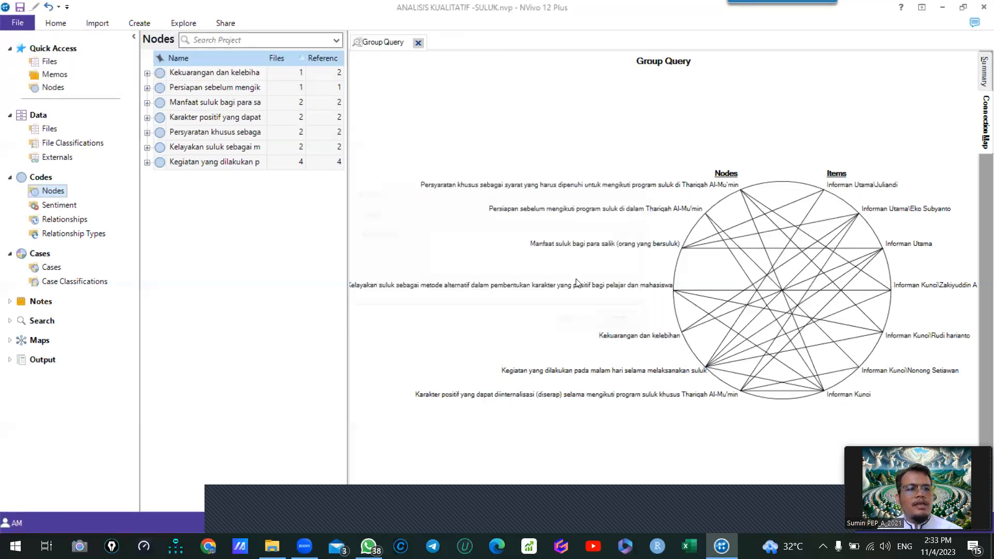
{"action": "left_click", "coordinate": [56, 23]}
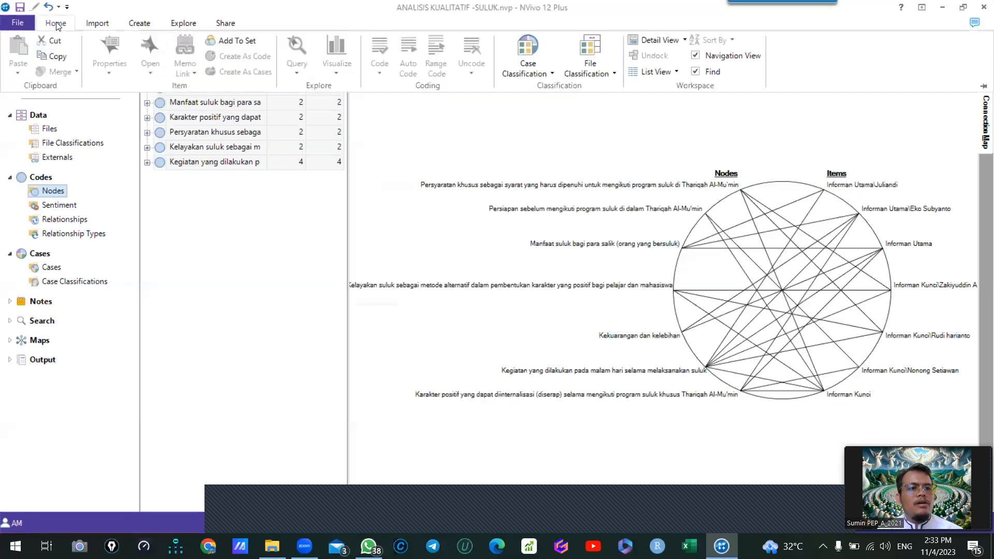
- Create a new project map named "Tirangulasi"
{"action": "left_click", "coordinate": [182, 24]}
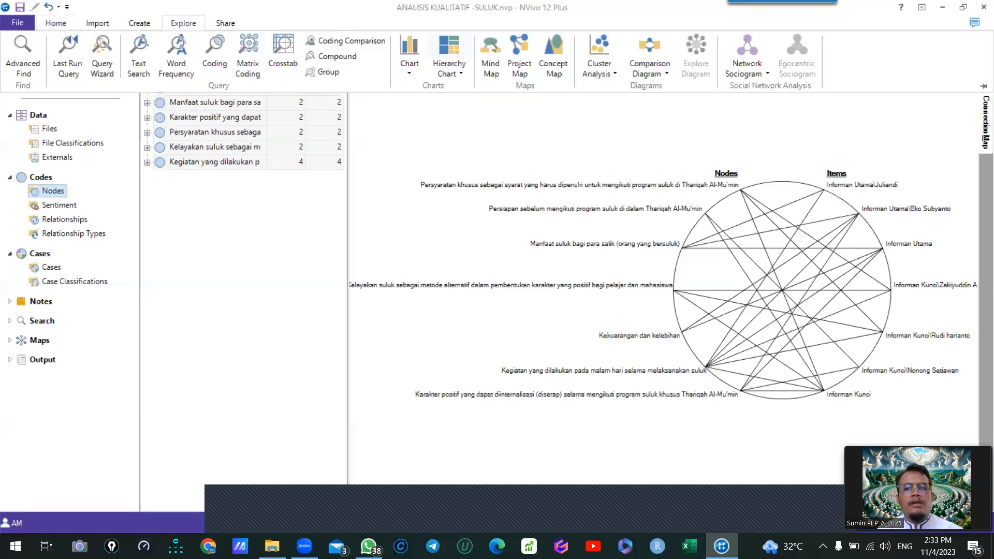
{"action": "left_click", "coordinate": [517, 68]}
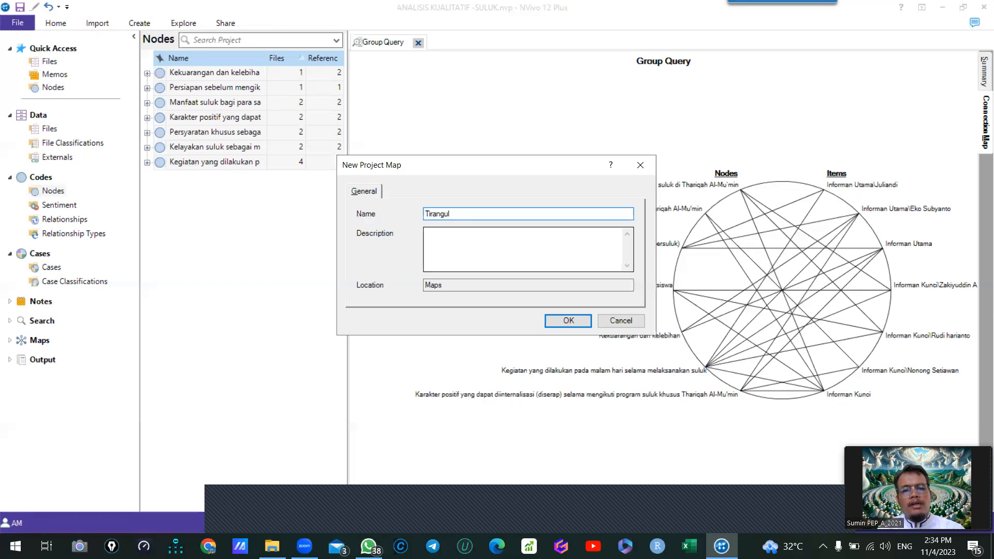
{"action": "left_click", "coordinate": [568, 320]}
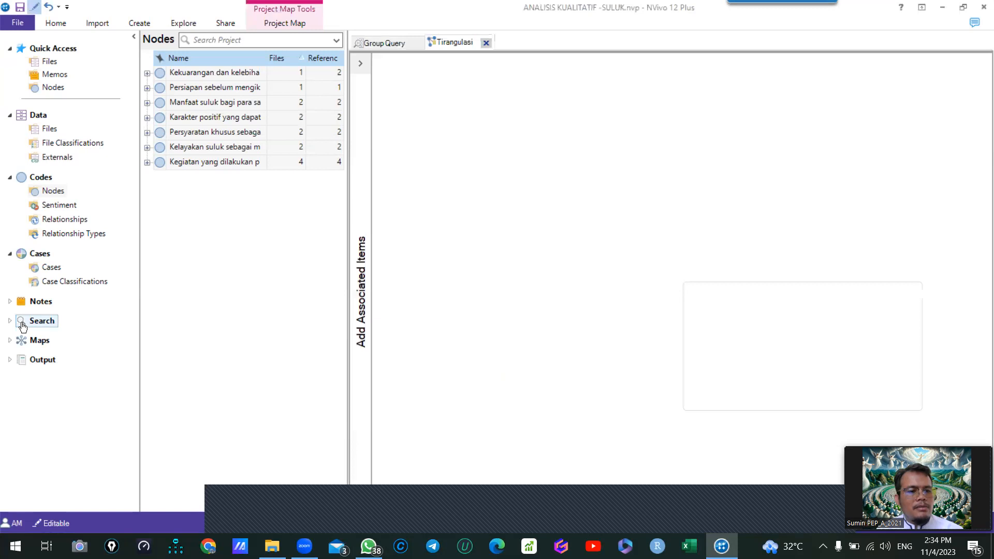
- Add the cases "Informan Utama" and "Informan Kunci" and all seven top-level nodes to the project map
{"action": "left_click", "coordinate": [37, 268]}
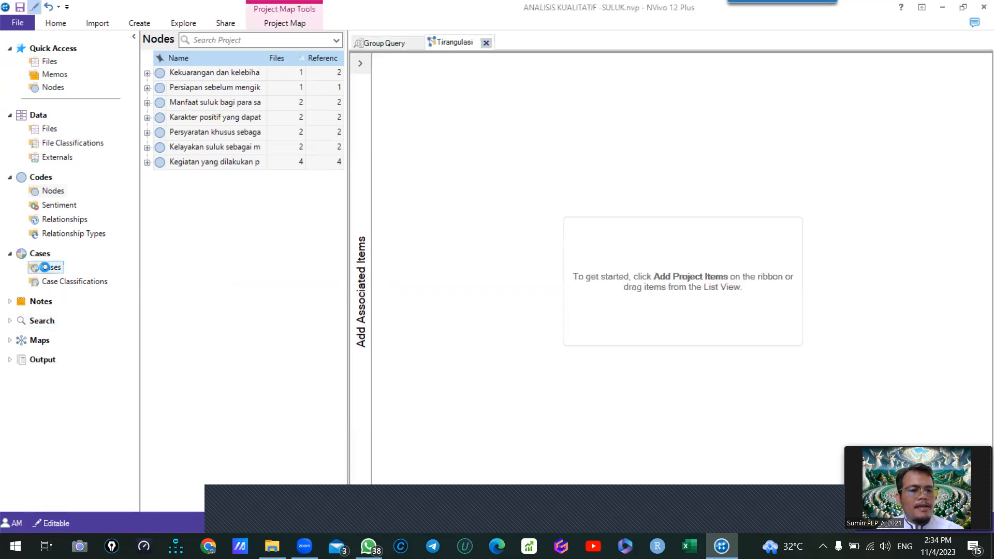
{"action": "left_click", "coordinate": [186, 73]}
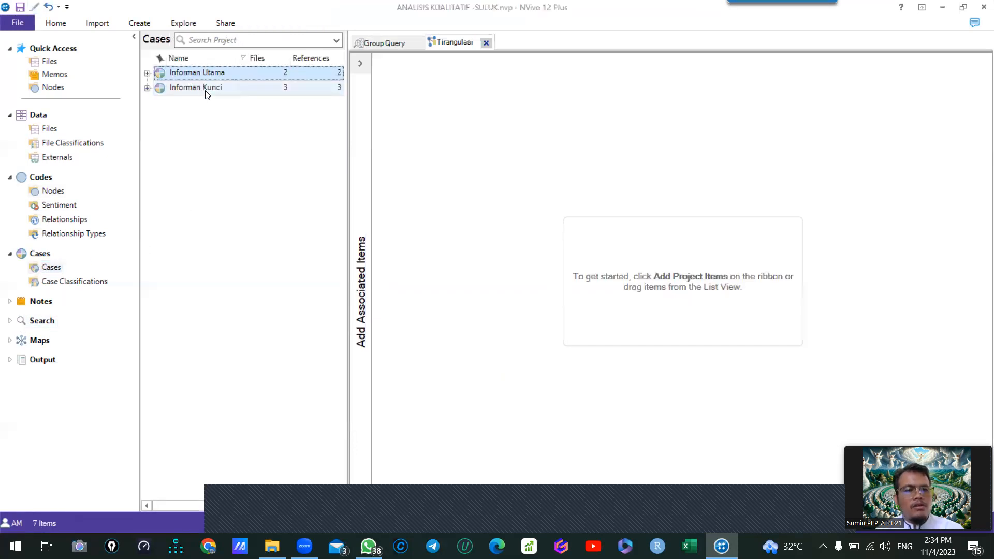
{"action": "left_click", "coordinate": [202, 89], "text": "shift"}
{"action": "left_click_drag", "start_coordinate": [613, 176], "coordinate": [632, 237]}
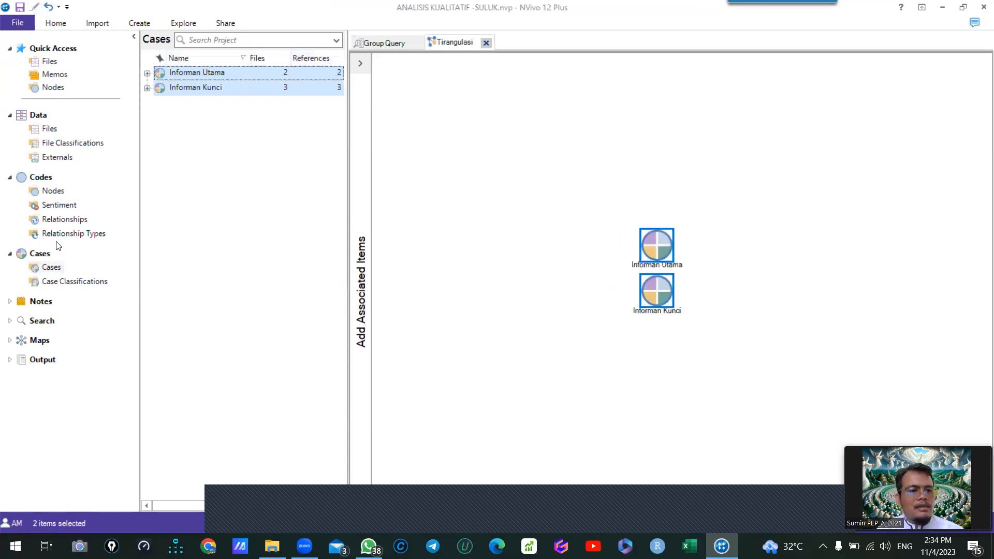
{"action": "left_click", "coordinate": [42, 193]}
{"action": "left_click_drag", "start_coordinate": [199, 94], "coordinate": [766, 204]}
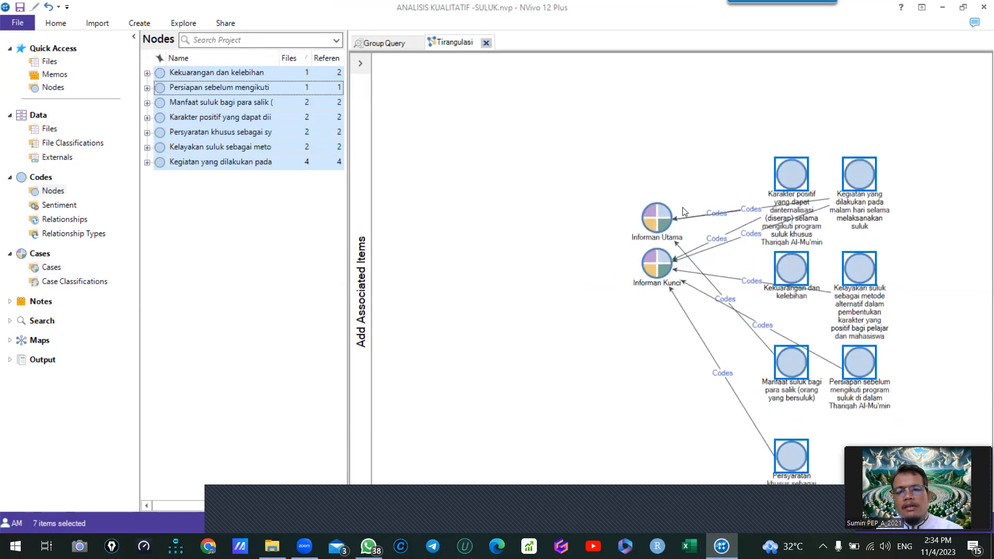
- Spread the two cases to opposite sides of the map and place the "Karakter positif" and "Kegiatan" nodes above them
{"action": "left_click_drag", "start_coordinate": [658, 213], "coordinate": [950, 257]}
{"action": "left_click_drag", "start_coordinate": [656, 244], "coordinate": [468, 238]}
{"action": "left_click_drag", "start_coordinate": [790, 163], "coordinate": [601, 106]}
{"action": "left_click_drag", "start_coordinate": [859, 160], "coordinate": [828, 109]}
- Spread the remaining five nodes across the area between and below the two cases so their connectors separate
{"action": "left_click_drag", "start_coordinate": [784, 251], "coordinate": [485, 357]}
{"action": "left_click_drag", "start_coordinate": [847, 256], "coordinate": [573, 376]}
{"action": "left_click_drag", "start_coordinate": [489, 364], "coordinate": [462, 338]}
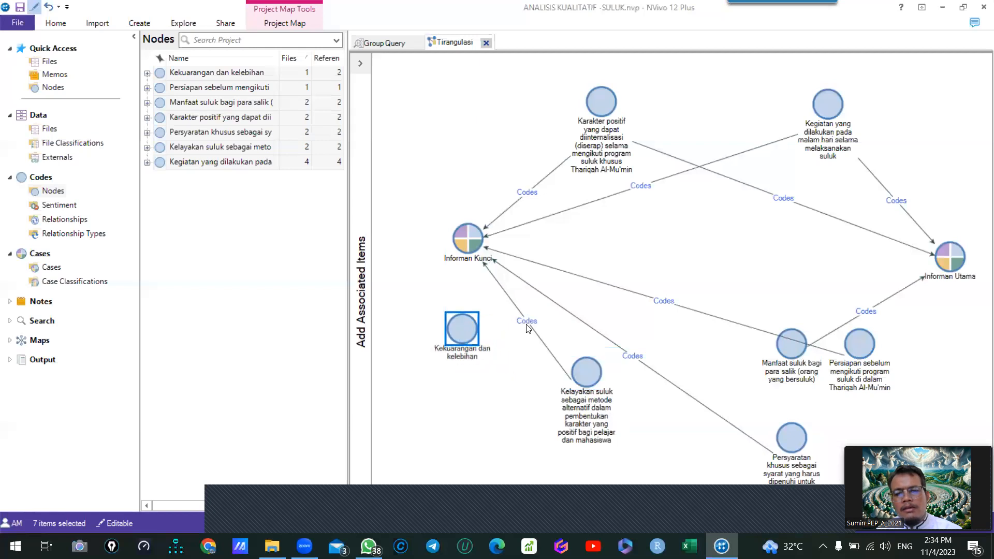
{"action": "left_click_drag", "start_coordinate": [859, 344], "coordinate": [700, 250]}
{"action": "left_click_drag", "start_coordinate": [791, 344], "coordinate": [853, 352]}
{"action": "left_click_drag", "start_coordinate": [792, 447], "coordinate": [746, 367]}
{"action": "left_click_drag", "start_coordinate": [595, 381], "coordinate": [623, 382]}
- Delete the unconnected "Kekuarangan dan kelebihan" node from the project map
{"action": "left_click", "coordinate": [448, 331]}
{"action": "right_click", "coordinate": [449, 332]}
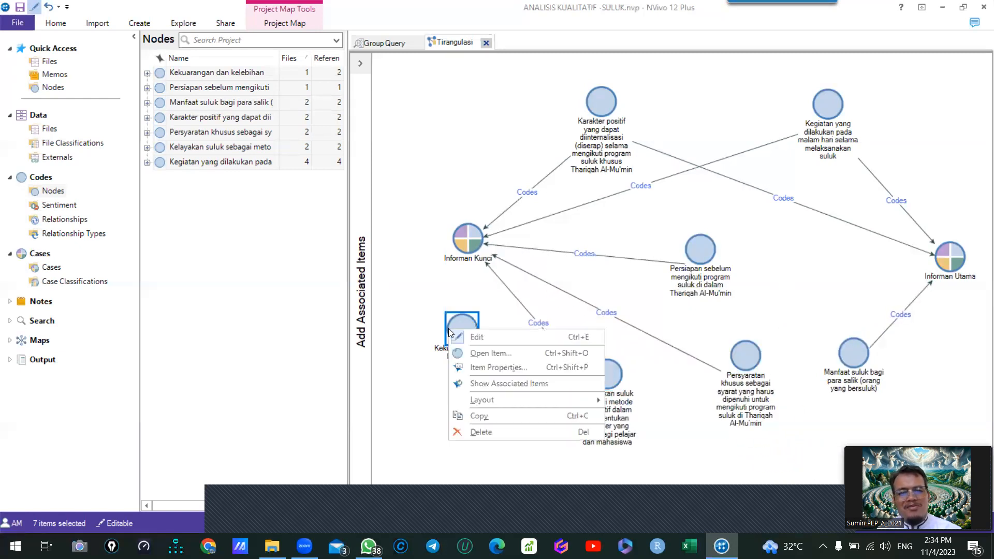
{"action": "left_click", "coordinate": [402, 402]}
{"action": "right_click", "coordinate": [469, 330]}
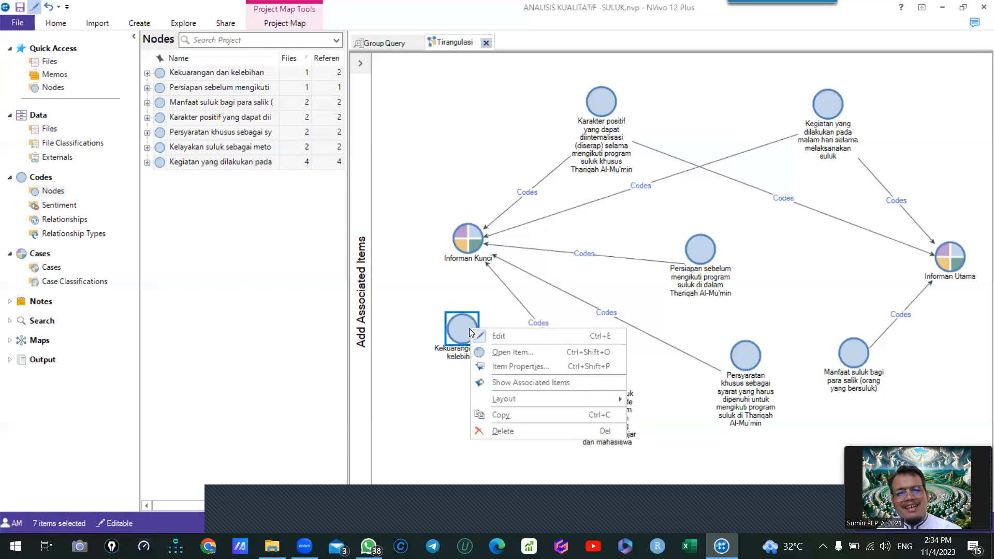
{"action": "left_click", "coordinate": [498, 433]}
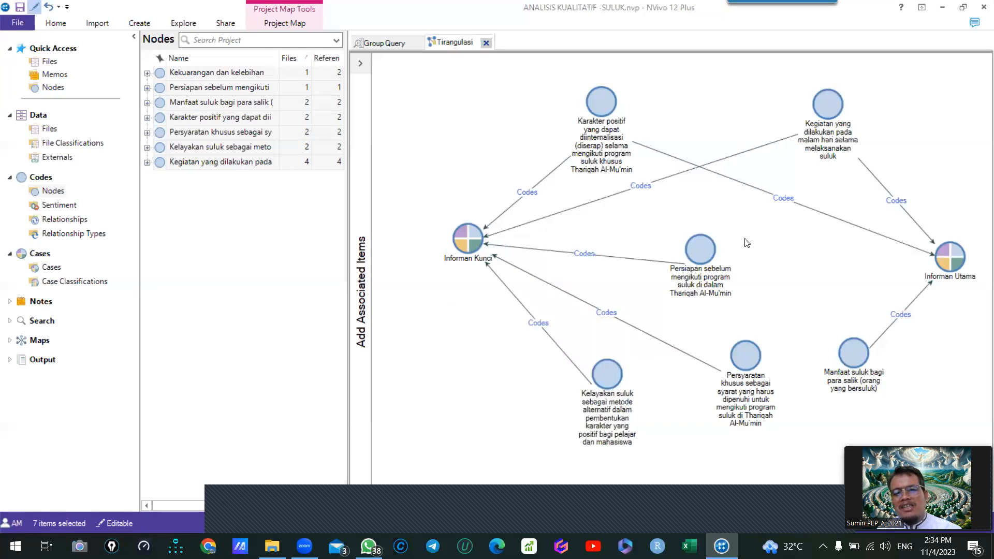
- Nudge the "Persiapan", "Persyaratan", "Kelayakan" and "Karakter positif" nodes to even out their spacing on the map
{"action": "left_click_drag", "start_coordinate": [700, 260], "coordinate": [724, 255]}
{"action": "left_click_drag", "start_coordinate": [716, 372], "coordinate": [692, 353]}
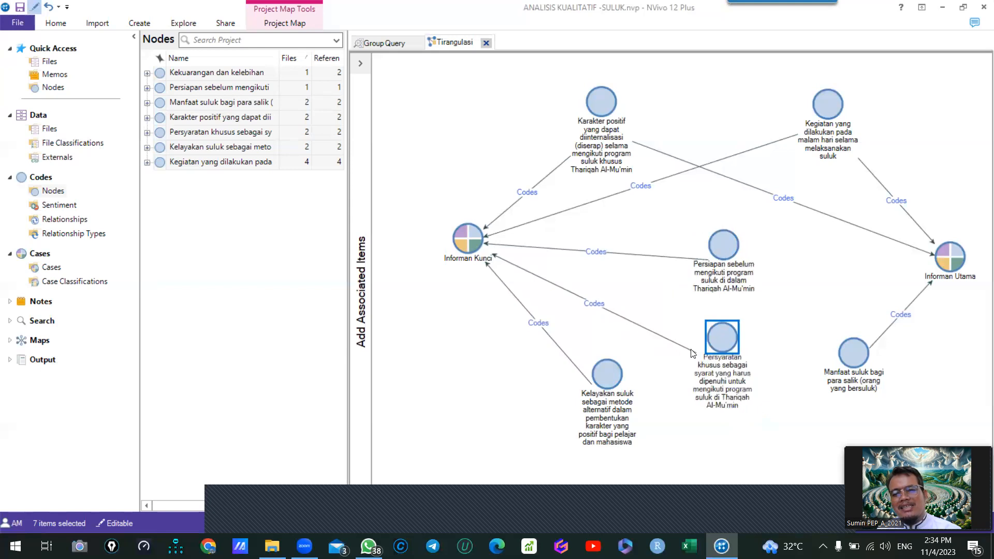
{"action": "left_click_drag", "start_coordinate": [607, 361], "coordinate": [586, 348]}
{"action": "left_click_drag", "start_coordinate": [600, 111], "coordinate": [636, 101]}
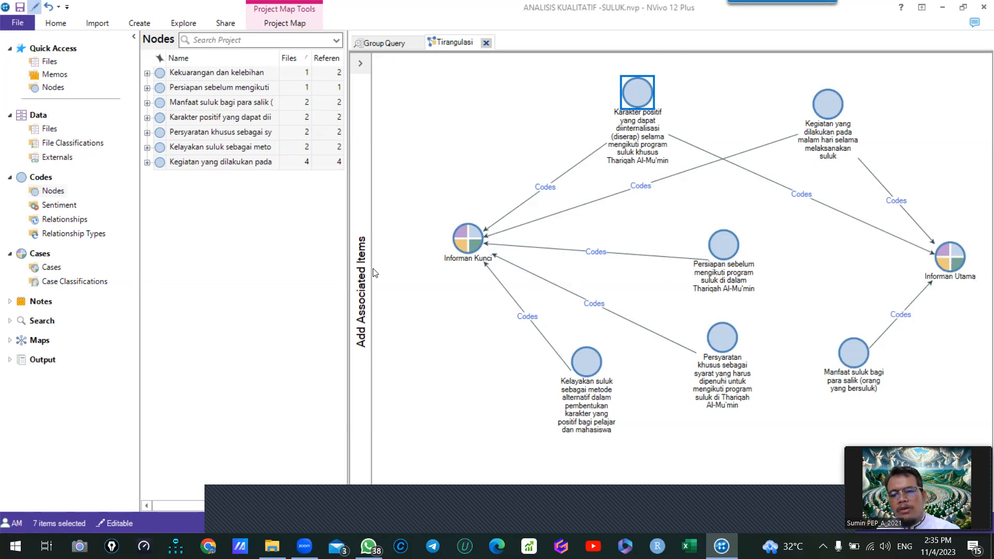
- Line up the "Kelayakan", "Persyaratan" and "Persiapan" nodes in a row below "Informan Kunci"
{"action": "left_click_drag", "start_coordinate": [717, 349], "coordinate": [679, 347]}
{"action": "left_click_drag", "start_coordinate": [583, 370], "coordinate": [467, 367]}
{"action": "left_click_drag", "start_coordinate": [672, 342], "coordinate": [549, 354]}
{"action": "left_click_drag", "start_coordinate": [719, 254], "coordinate": [683, 340]}
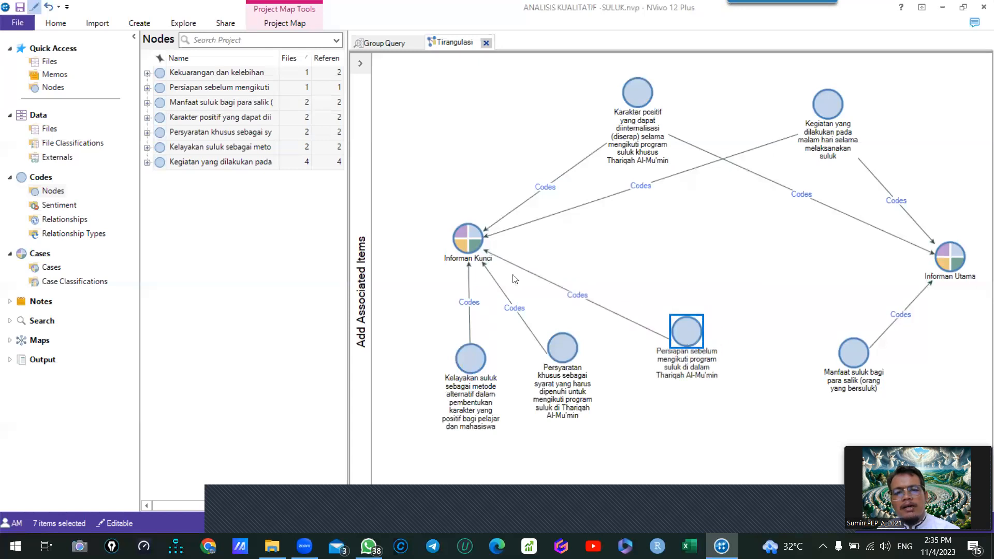
- Move "Informan Kunci" toward the map's centre and arrange its "Kelayakan", "Persyaratan" and "Persiapan" nodes beside and below it
{"action": "left_click_drag", "start_coordinate": [469, 239], "coordinate": [708, 238]}
{"action": "left_click_drag", "start_coordinate": [686, 343], "coordinate": [688, 377]}
{"action": "left_click_drag", "start_coordinate": [575, 364], "coordinate": [623, 382]}
{"action": "left_click_drag", "start_coordinate": [463, 351], "coordinate": [516, 244]}
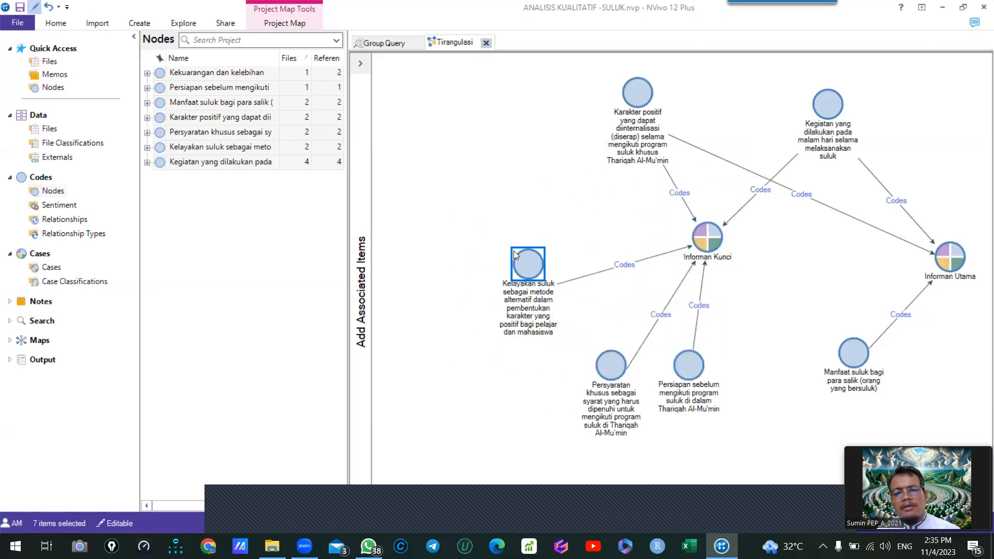
{"action": "left_click_drag", "start_coordinate": [600, 369], "coordinate": [577, 361]}
{"action": "left_click_drag", "start_coordinate": [688, 372], "coordinate": [673, 381]}
{"action": "left_click_drag", "start_coordinate": [706, 244], "coordinate": [652, 278]}
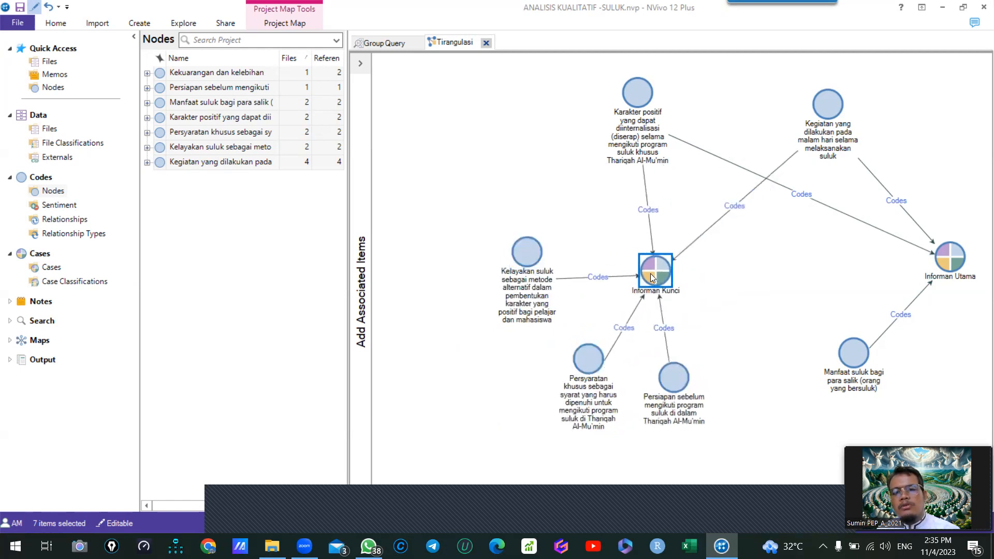
- Place the shared "Kegiatan" and "Karakter positif" nodes between the two cases and "Manfaat suluk" above "Informan Utama"
{"action": "left_click_drag", "start_coordinate": [641, 100], "coordinate": [773, 274]}
{"action": "left_click_drag", "start_coordinate": [823, 115], "coordinate": [750, 113]}
{"action": "left_click_drag", "start_coordinate": [853, 352], "coordinate": [911, 103]}
{"action": "left_click_drag", "start_coordinate": [769, 266], "coordinate": [822, 308]}
{"action": "left_click_drag", "start_coordinate": [765, 116], "coordinate": [797, 175]}
{"action": "left_click_drag", "start_coordinate": [824, 310], "coordinate": [776, 325]}
- Fan out the "Kelayakan", "Persyaratan" and "Persiapan" nodes on the outer side of "Informan Kunci" and align that case
{"action": "left_click_drag", "start_coordinate": [671, 273], "coordinate": [669, 243]}
{"action": "left_click_drag", "start_coordinate": [541, 254], "coordinate": [540, 252]}
{"action": "left_click_drag", "start_coordinate": [534, 218], "coordinate": [556, 171]}
{"action": "left_click_drag", "start_coordinate": [588, 360], "coordinate": [488, 248]}
{"action": "left_click_drag", "start_coordinate": [686, 403], "coordinate": [559, 353]}
{"action": "left_click_drag", "start_coordinate": [659, 247], "coordinate": [648, 255]}
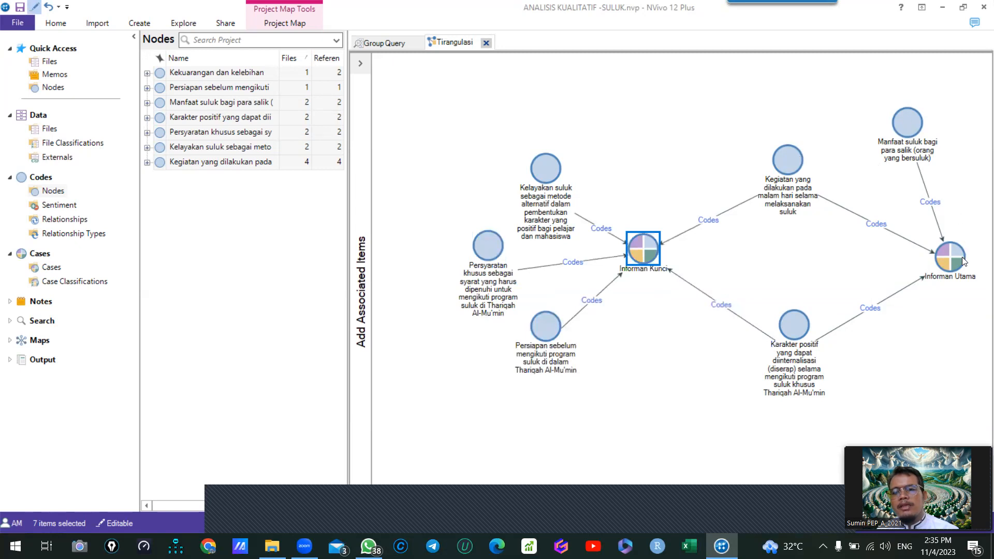
- Bring "Informan Utama" closer to "Informan Kunci" and centre the shared "Kegiatan" and "Karakter positif" nodes above and below the gap between them
{"action": "left_click_drag", "start_coordinate": [962, 259], "coordinate": [863, 256]}
{"action": "left_click_drag", "start_coordinate": [805, 328], "coordinate": [756, 352]}
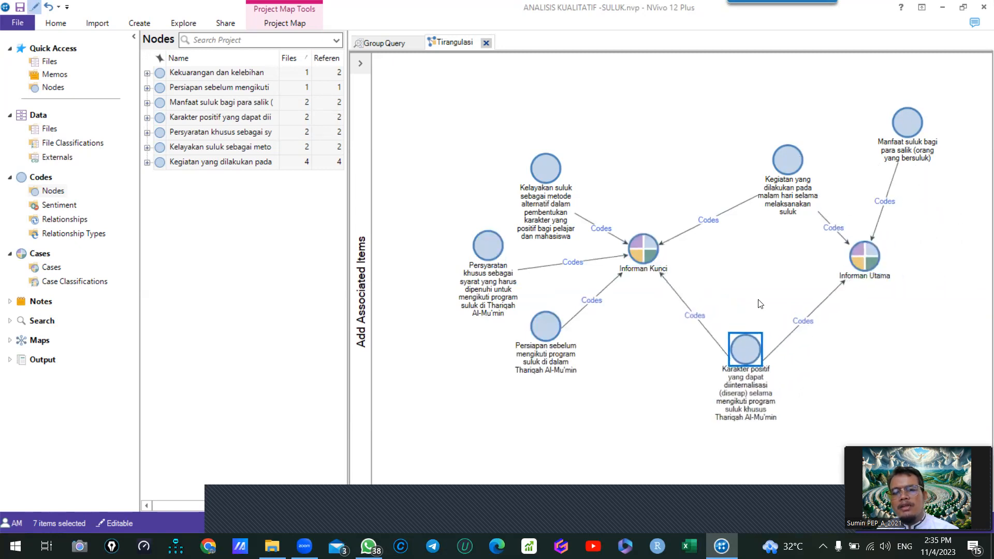
{"action": "left_click_drag", "start_coordinate": [783, 167], "coordinate": [731, 170]}
{"action": "left_click_drag", "start_coordinate": [859, 260], "coordinate": [825, 238]}
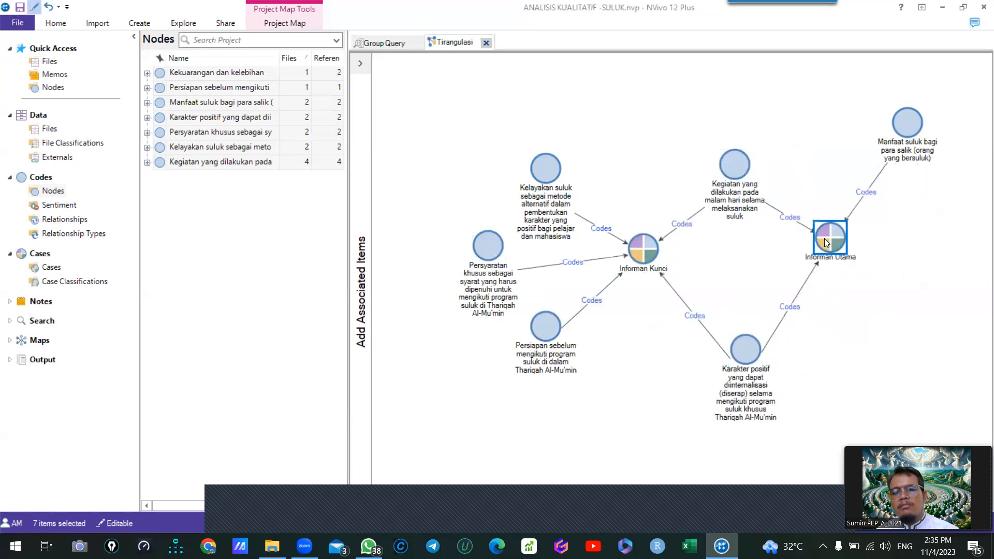
{"action": "left_click_drag", "start_coordinate": [746, 185], "coordinate": [744, 167]}
{"action": "left_click_drag", "start_coordinate": [814, 236], "coordinate": [800, 251]}
{"action": "left_click_drag", "start_coordinate": [758, 354], "coordinate": [751, 344]}
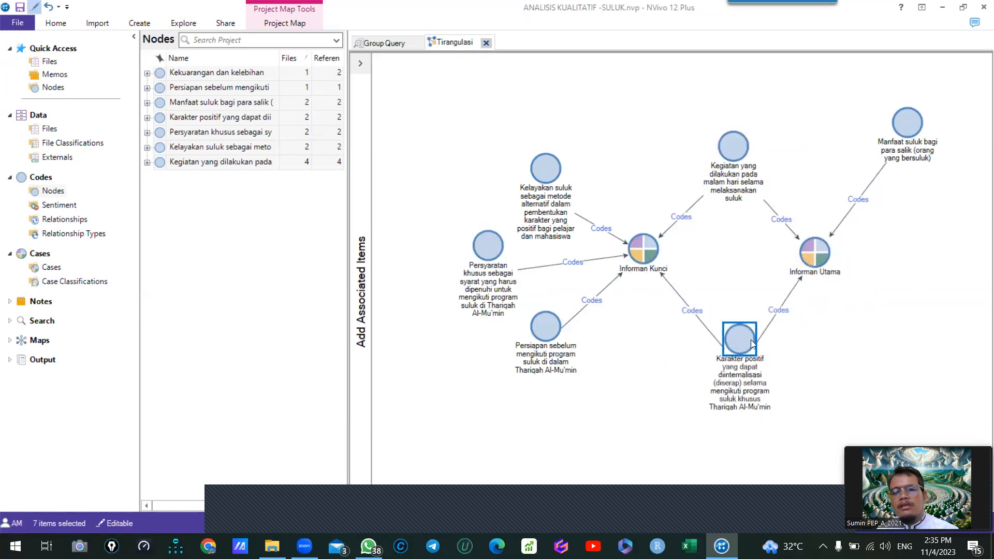
- Place "Manfaat suluk" on the outer side of "Informan Utama", fine-tune that case and the "Kegiatan" node, and close the Tirangulasi map
{"action": "left_click_drag", "start_coordinate": [913, 136], "coordinate": [939, 240]}
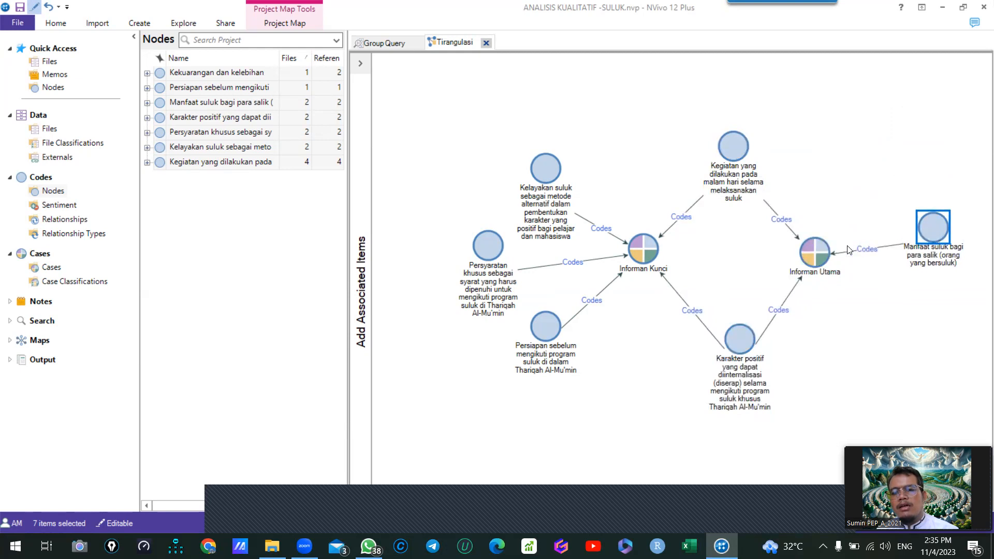
{"action": "left_click_drag", "start_coordinate": [824, 254], "coordinate": [818, 252]}
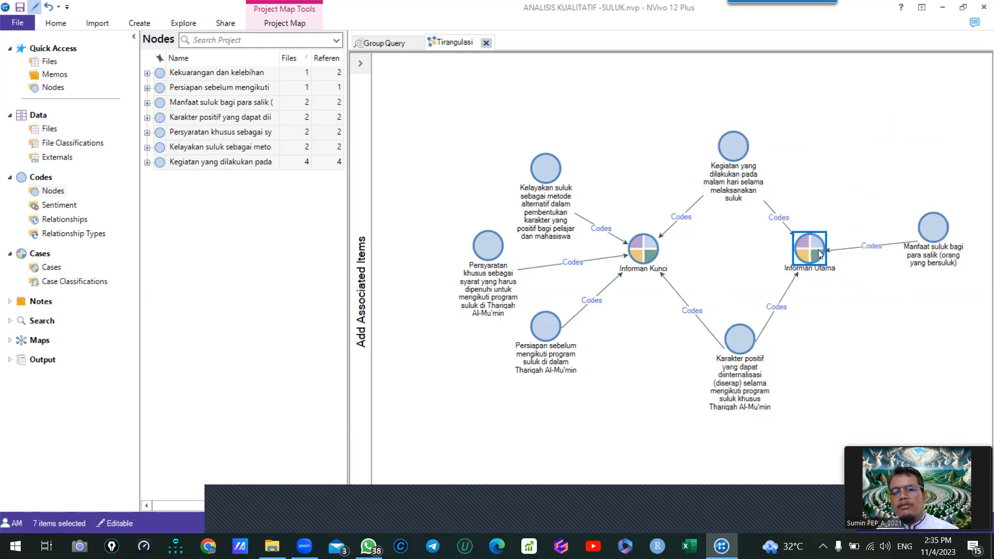
{"action": "left_click_drag", "start_coordinate": [942, 234], "coordinate": [938, 236]}
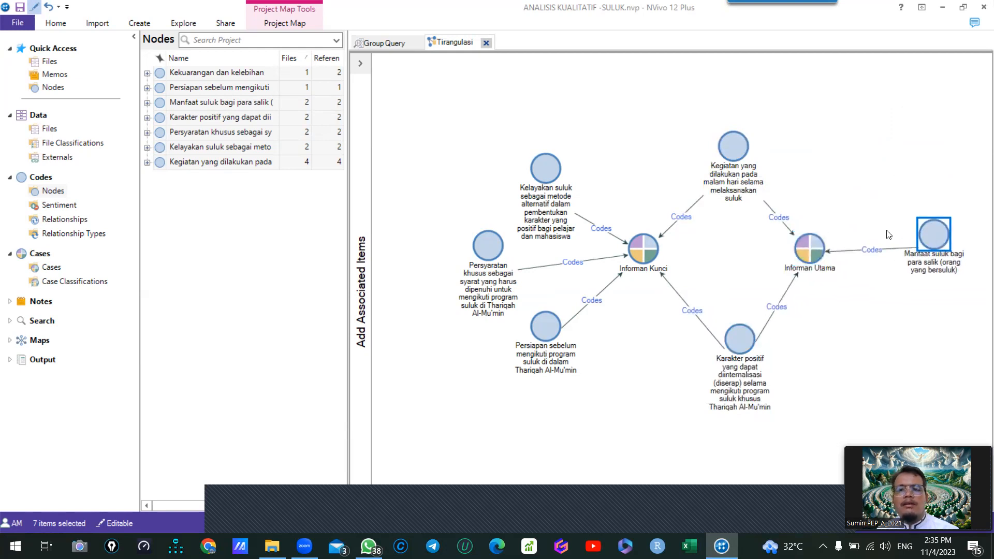
{"action": "left_click_drag", "start_coordinate": [733, 133], "coordinate": [742, 145]}
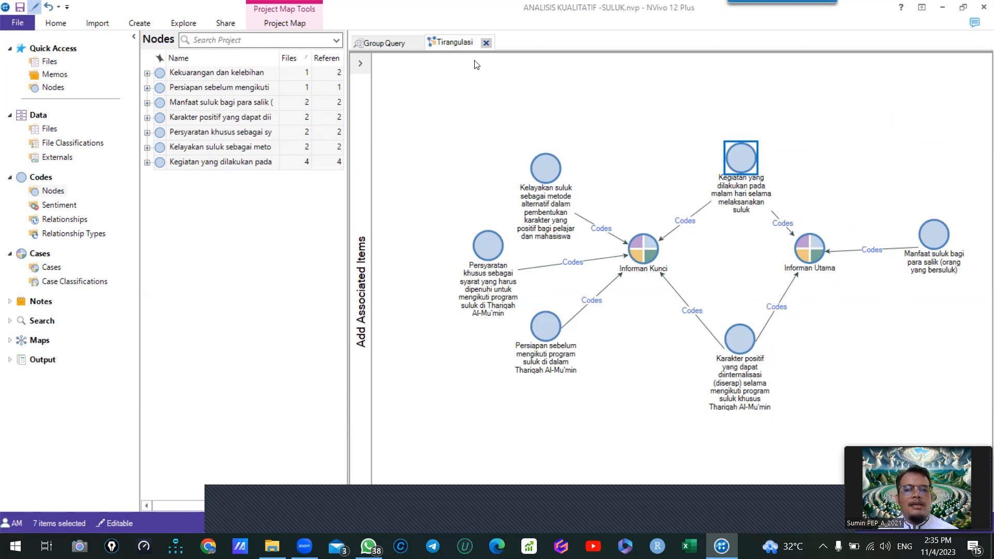
{"action": "left_click", "coordinate": [486, 43]}
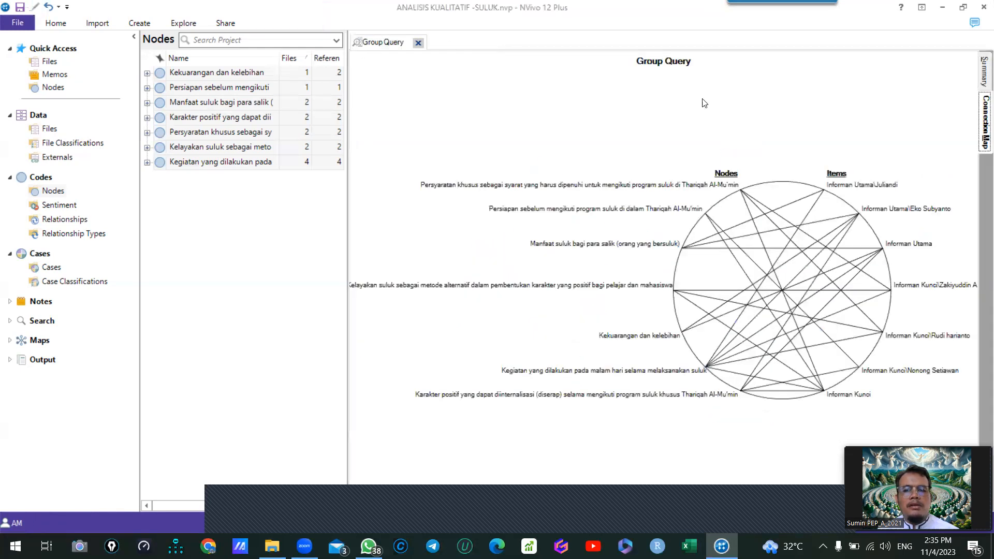
{"action": "right_click", "coordinate": [640, 150]}
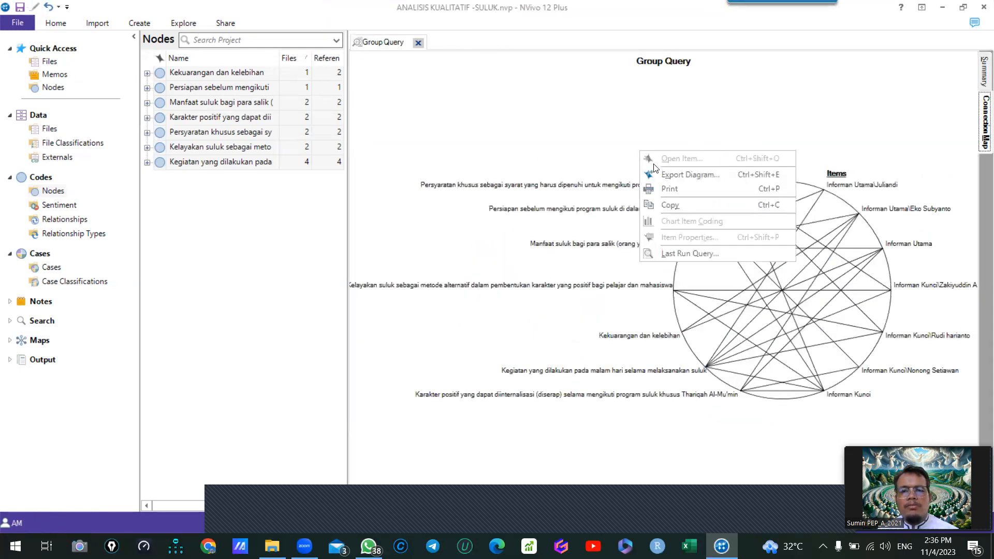
{"action": "left_click", "coordinate": [702, 175]}
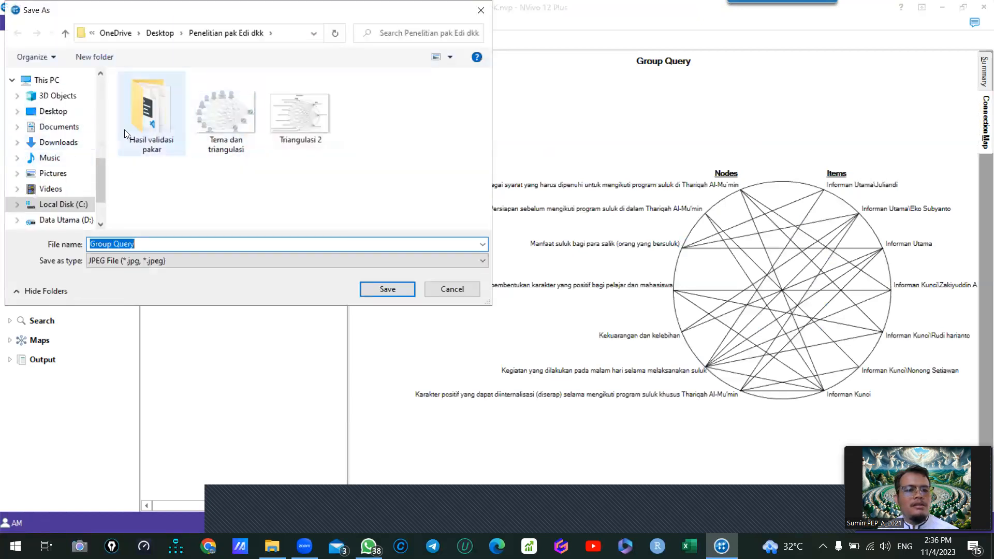
{"action": "left_click", "coordinate": [460, 291]}
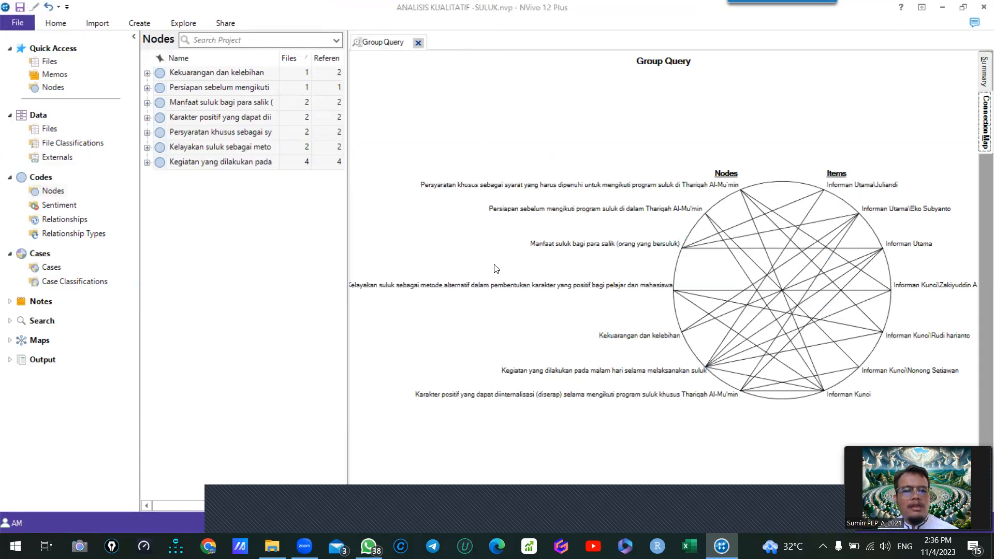
- Close the Group Query results and create an Explore Diagram centred on the "Karakter positif" node
{"action": "left_click", "coordinate": [418, 43]}
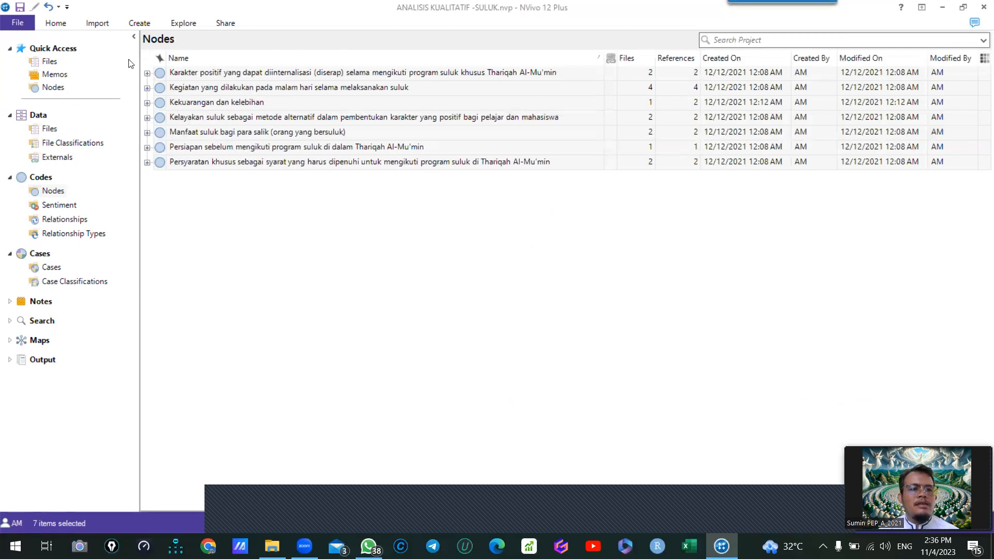
{"action": "left_click", "coordinate": [160, 72]}
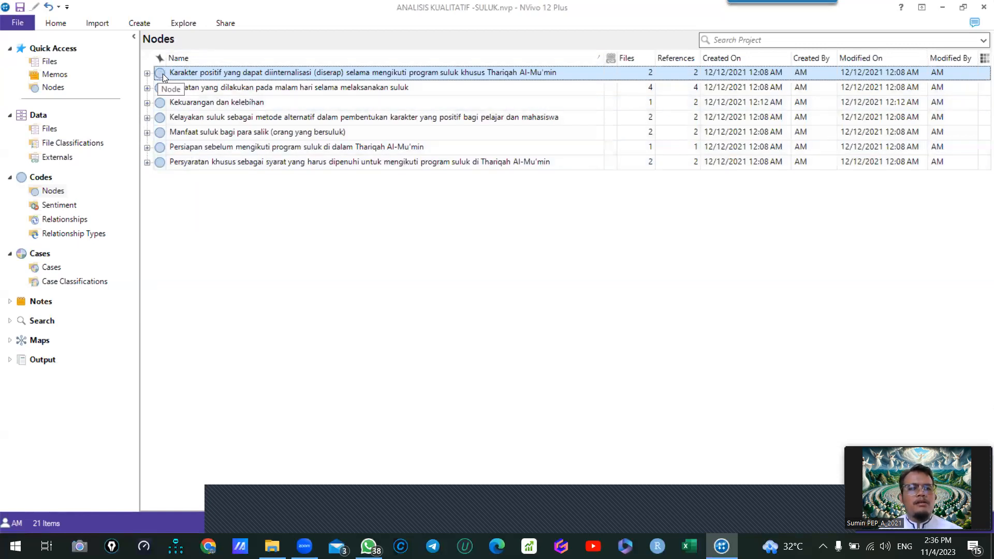
{"action": "left_click", "coordinate": [176, 25]}
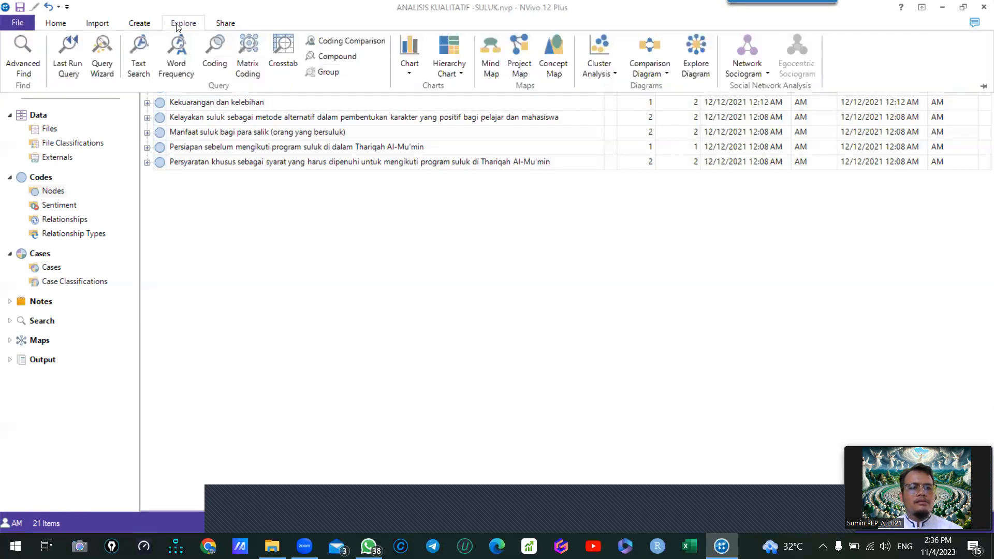
{"action": "left_click", "coordinate": [693, 50]}
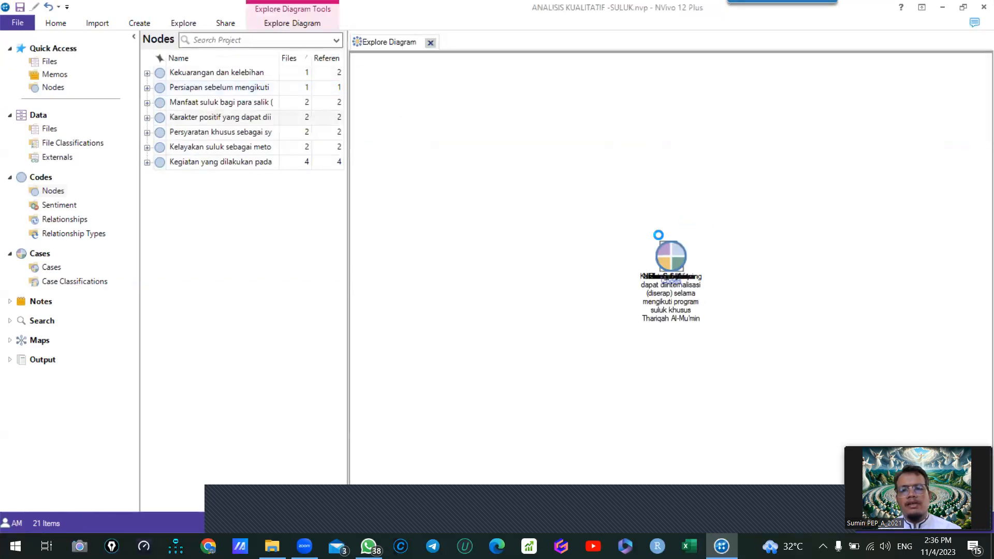
{"action": "left_click", "coordinate": [647, 249]}
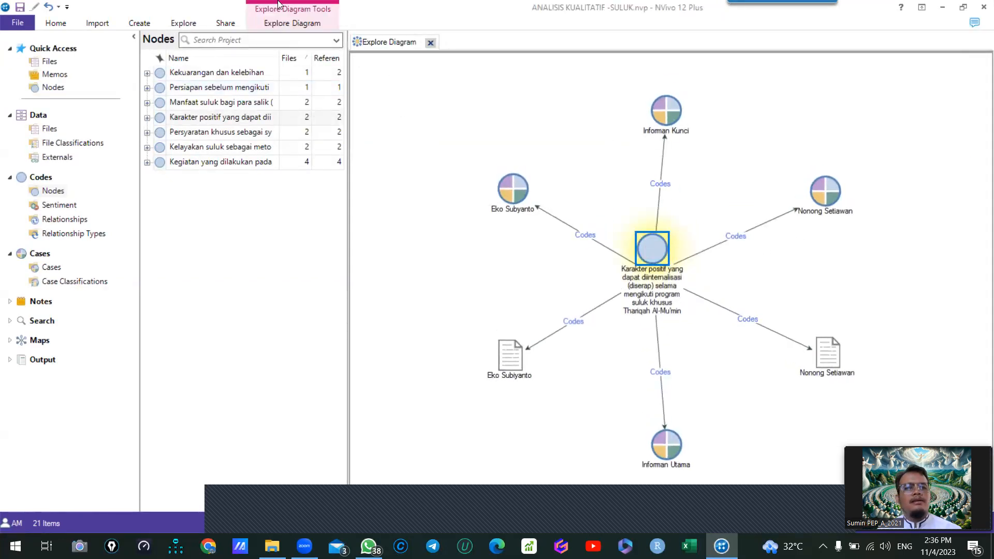
- Display the child nodes of "Karakter positif" in the Explore Diagram
{"action": "left_click", "coordinate": [279, 24]}
{"action": "left_click", "coordinate": [122, 41]}
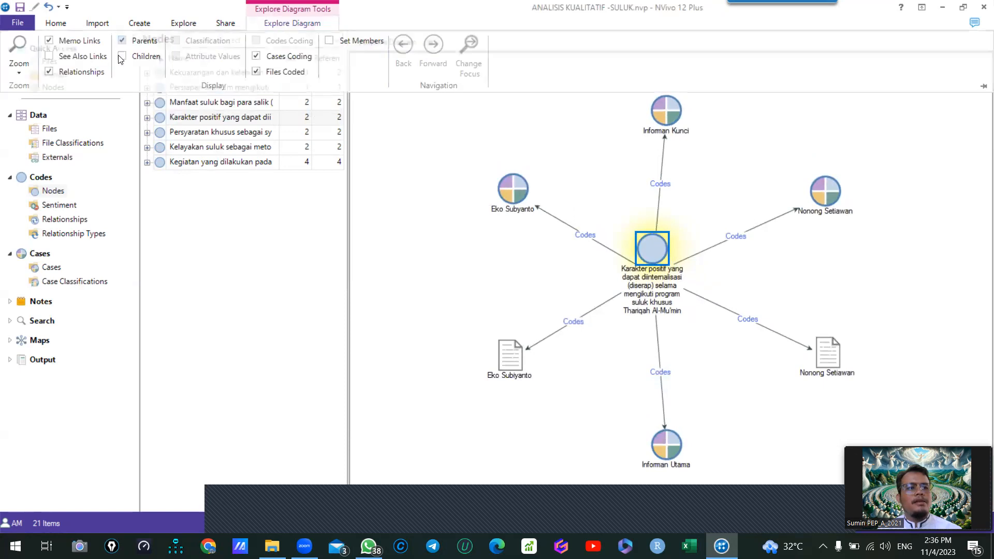
{"action": "left_click", "coordinate": [286, 23]}
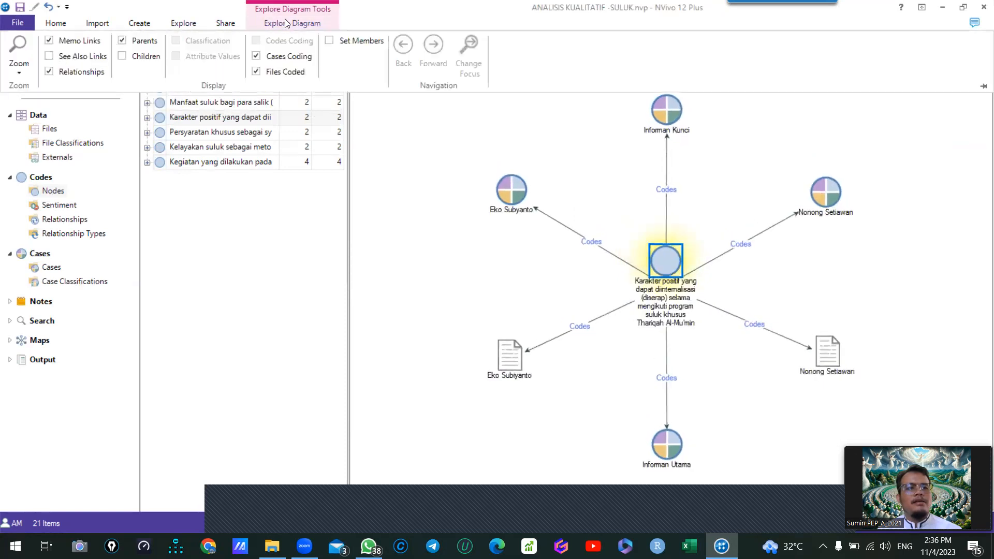
{"action": "left_click", "coordinate": [122, 56]}
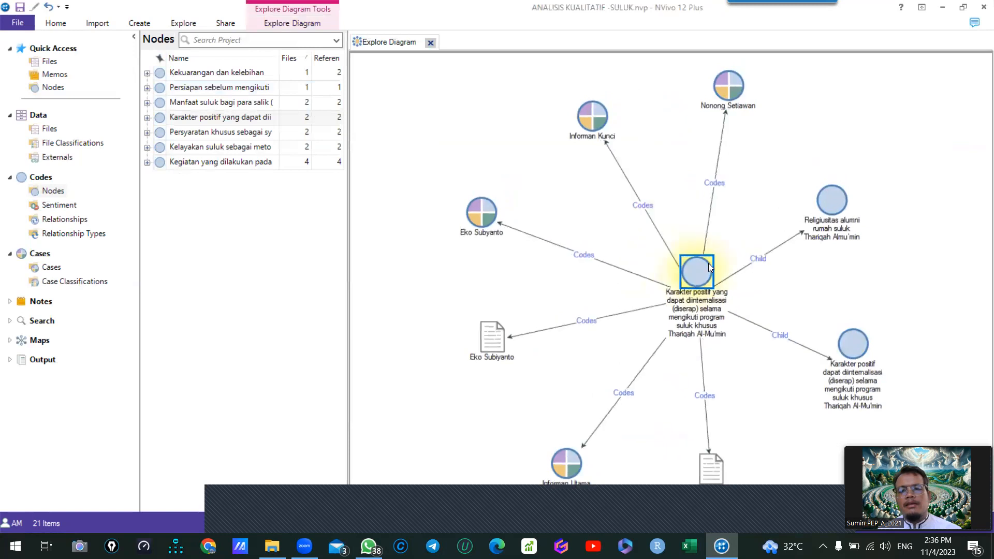
- Hide the coded files and the coding cases so the Explore Diagram keeps only the parent and child nodes
{"action": "left_click", "coordinate": [490, 351]}
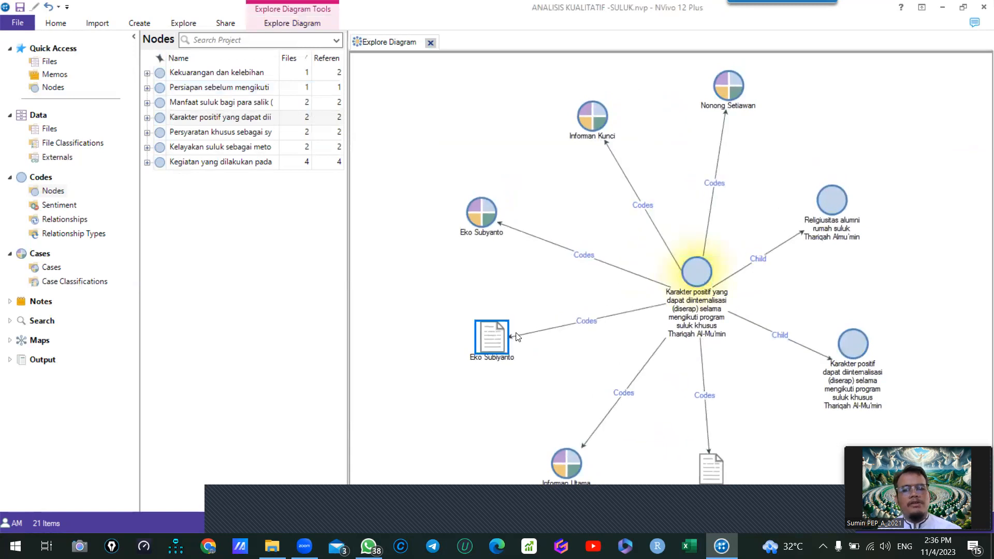
{"action": "left_click", "coordinate": [710, 464]}
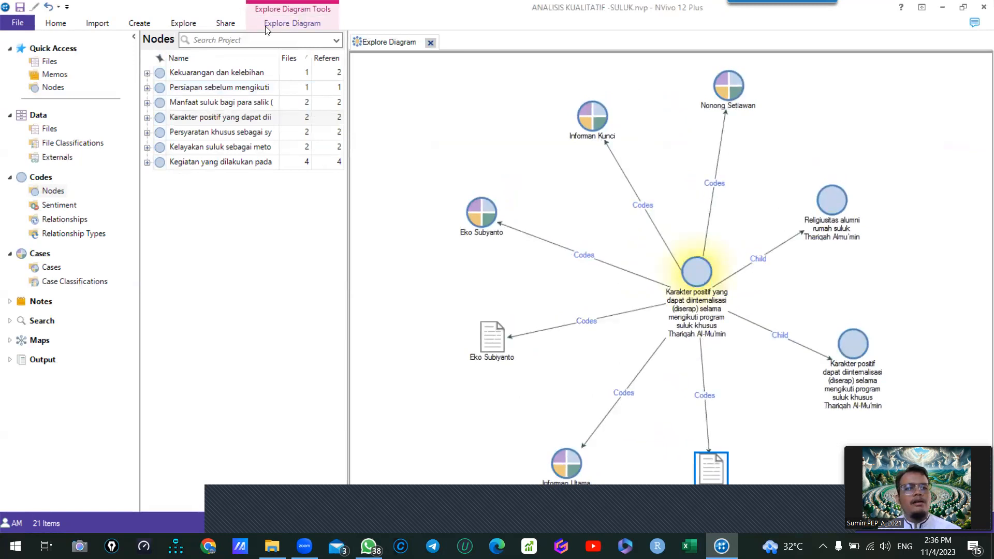
{"action": "left_click", "coordinate": [282, 23]}
{"action": "left_click", "coordinate": [256, 72]}
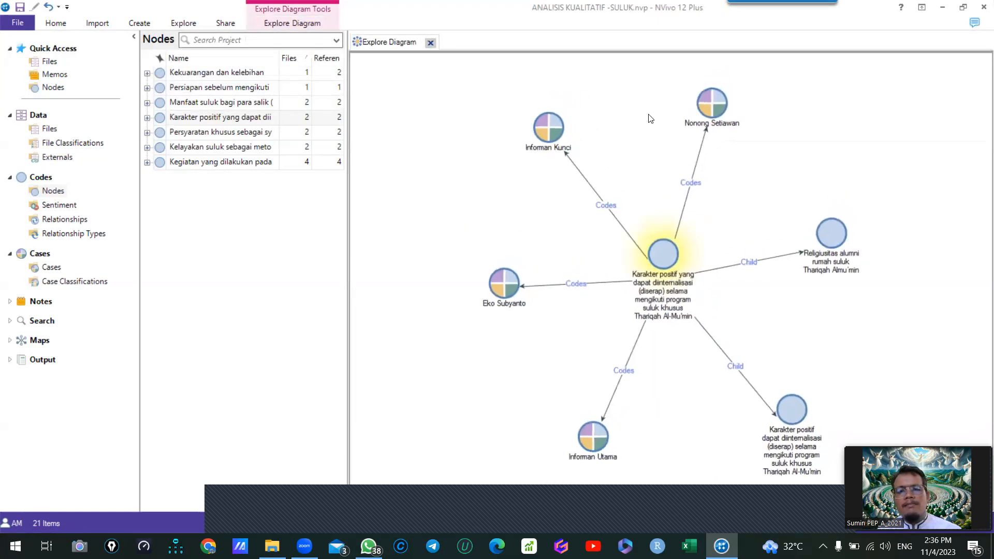
{"action": "left_click_drag", "start_coordinate": [548, 128], "coordinate": [544, 180]}
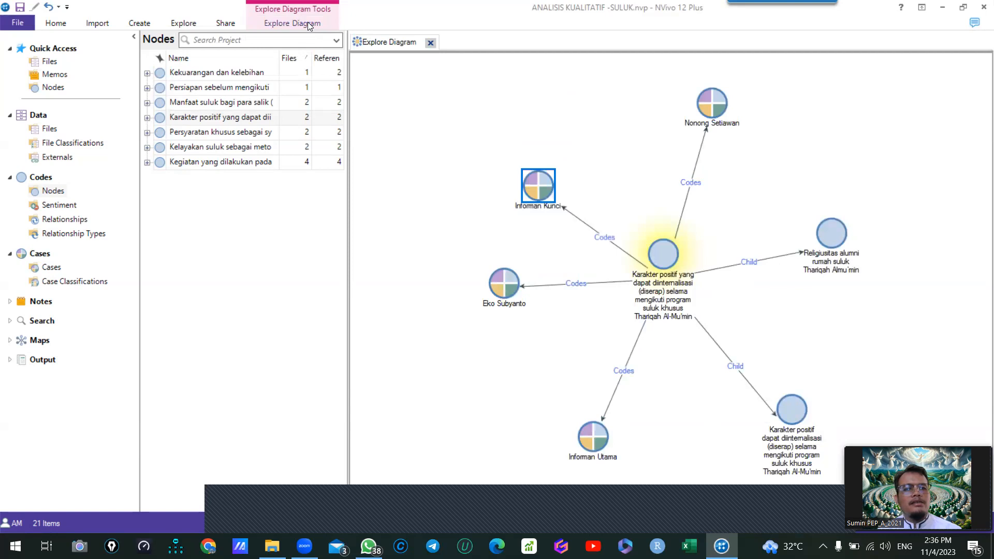
{"action": "left_click", "coordinate": [310, 26]}
{"action": "left_click", "coordinate": [256, 58]}
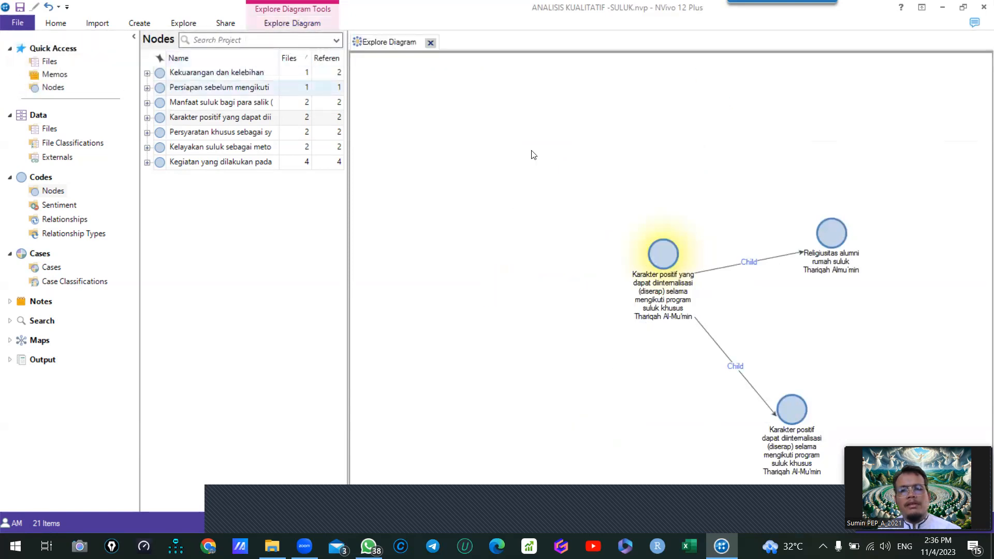
- Arrange the two child nodes side by side above the "Karakter positif" parent node and close the Explore Diagram
{"action": "left_click_drag", "start_coordinate": [681, 380], "coordinate": [493, 128]}
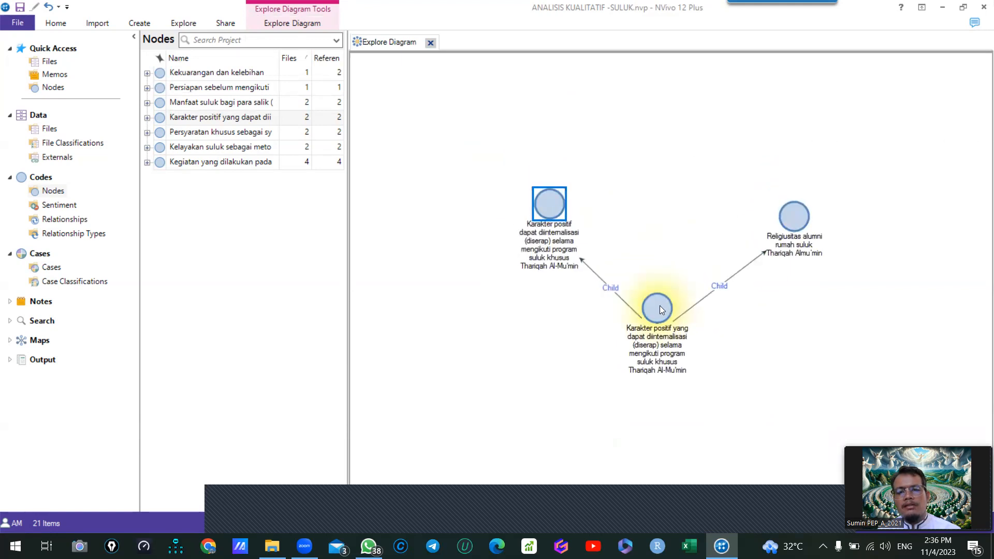
{"action": "left_click_drag", "start_coordinate": [796, 213], "coordinate": [736, 167]}
{"action": "left_click_drag", "start_coordinate": [578, 191], "coordinate": [640, 170]}
{"action": "left_click", "coordinate": [675, 317]}
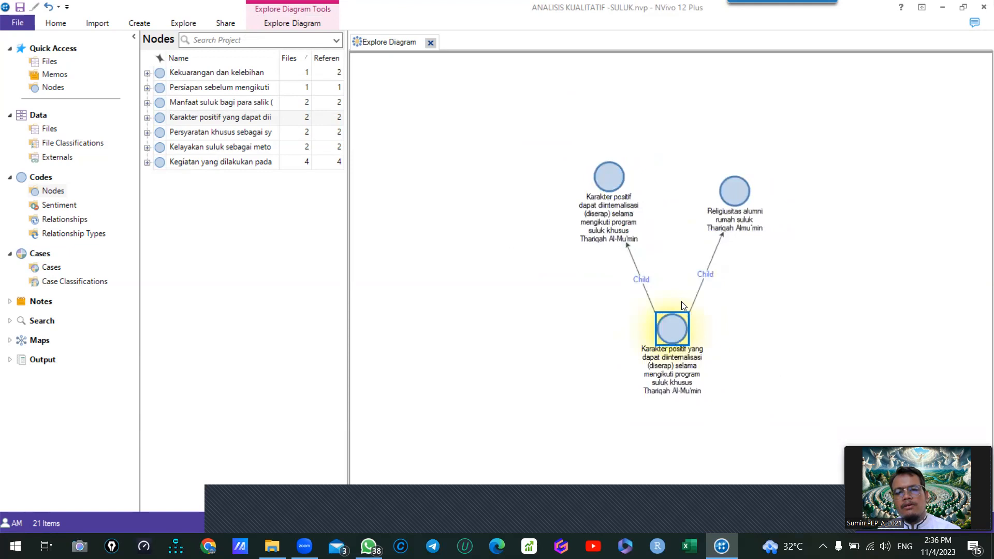
{"action": "left_click", "coordinate": [732, 203]}
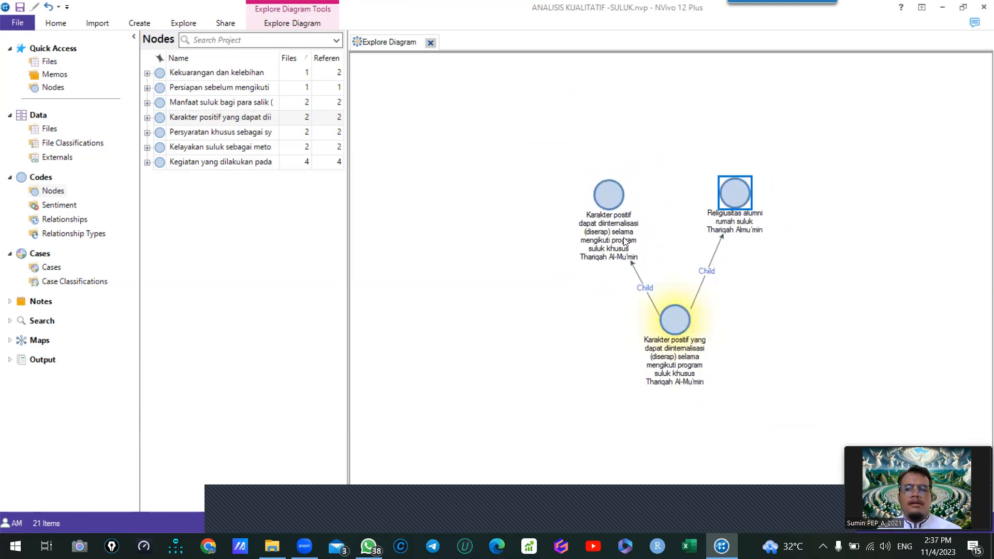
{"action": "left_click", "coordinate": [430, 45]}
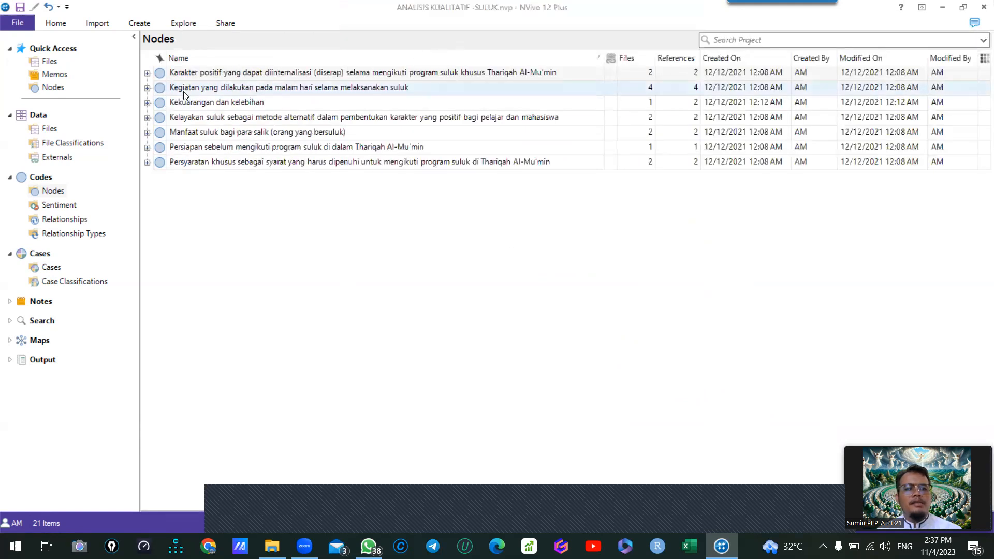
- Select all seven top-level nodes, from "Karakter positif" to "Persyaratan khusus", and visualise them with a Cluster Analysis of Codes or Cases
{"action": "left_click", "coordinate": [176, 72]}
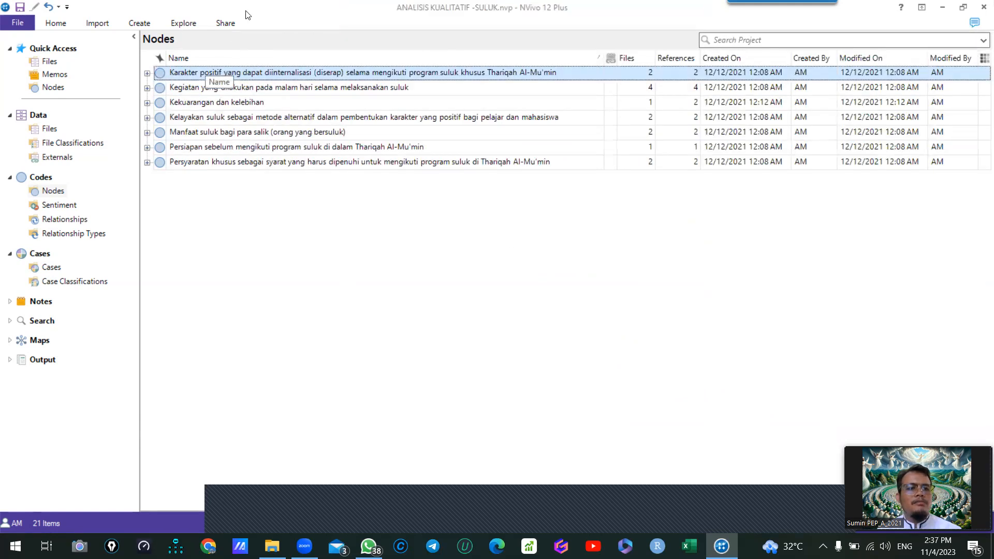
{"action": "left_click", "coordinate": [183, 23]}
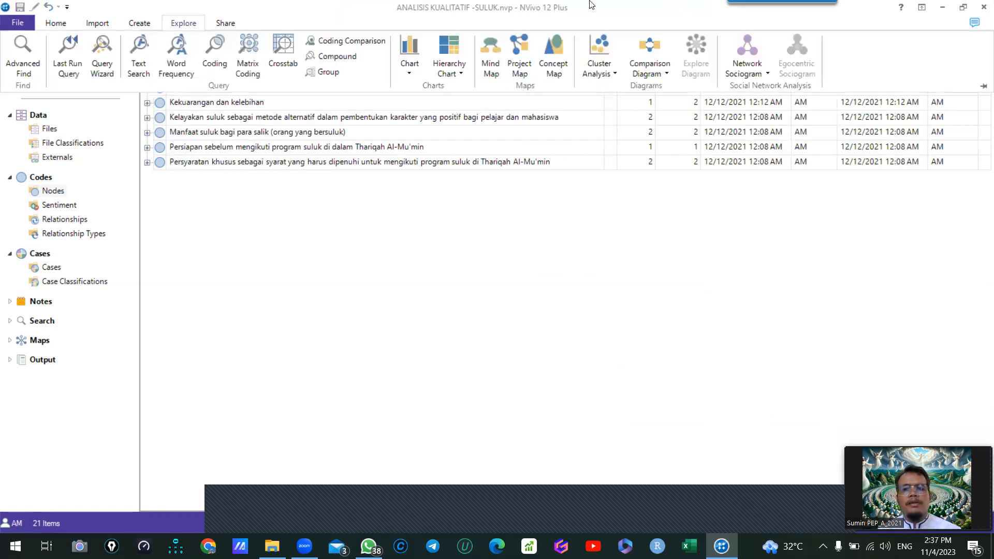
{"action": "left_click", "coordinate": [159, 101]}
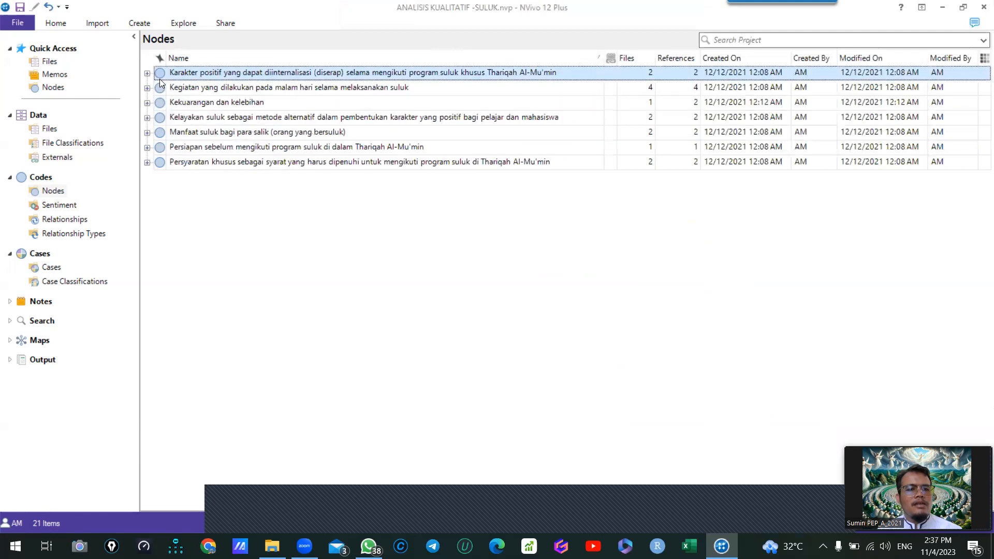
{"action": "left_click", "coordinate": [166, 165], "text": "shift"}
{"action": "left_click", "coordinate": [184, 23]}
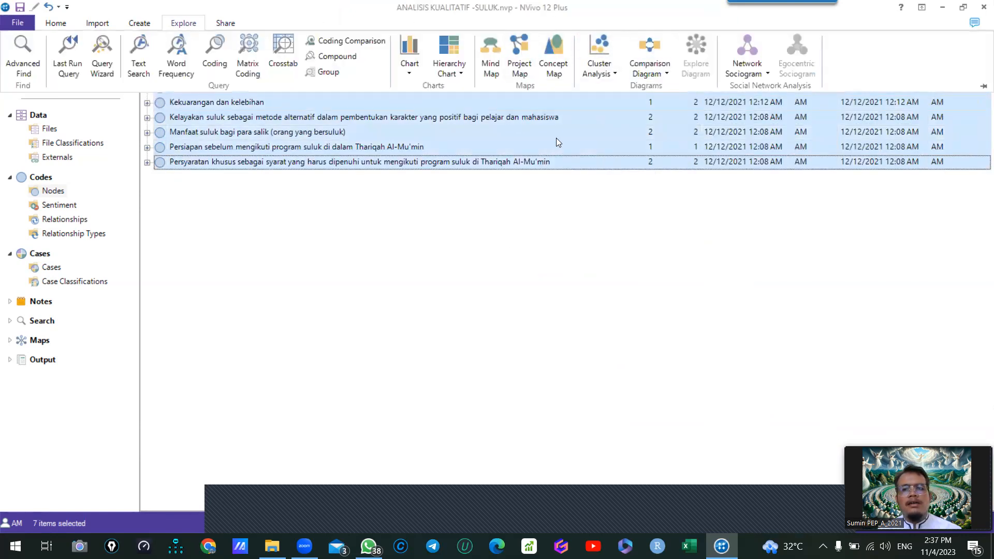
{"action": "right_click", "coordinate": [277, 123]}
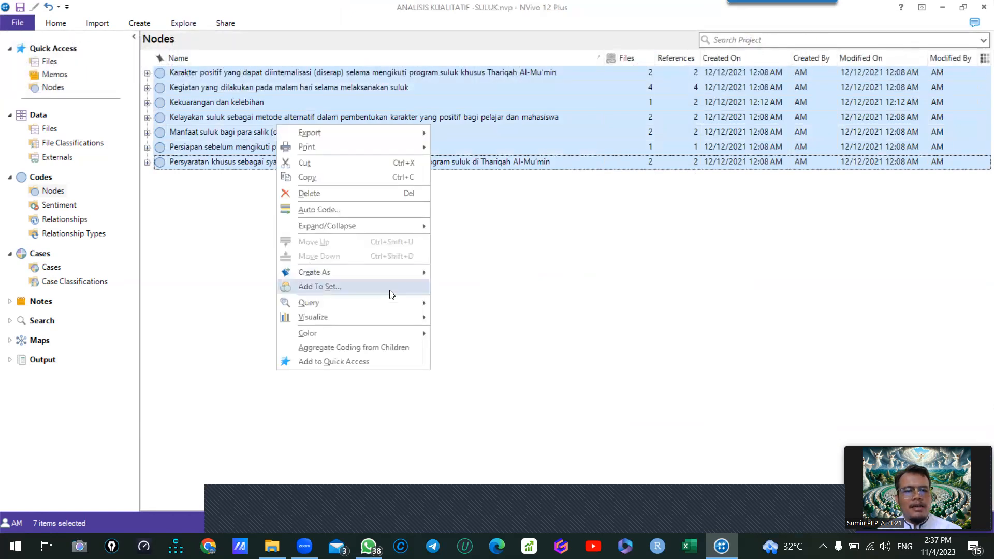
{"action": "mouse_move", "coordinate": [385, 321]}
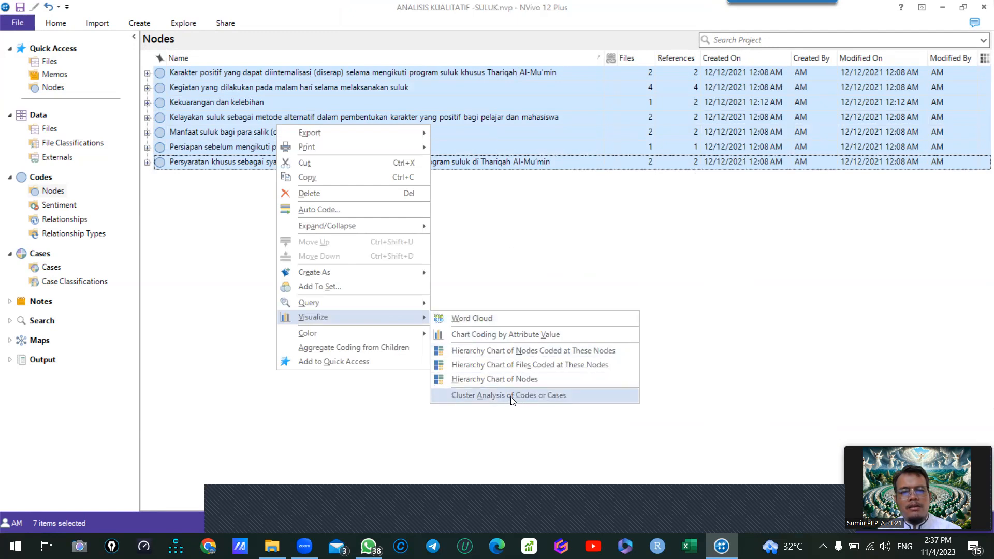
{"action": "left_click", "coordinate": [557, 396]}
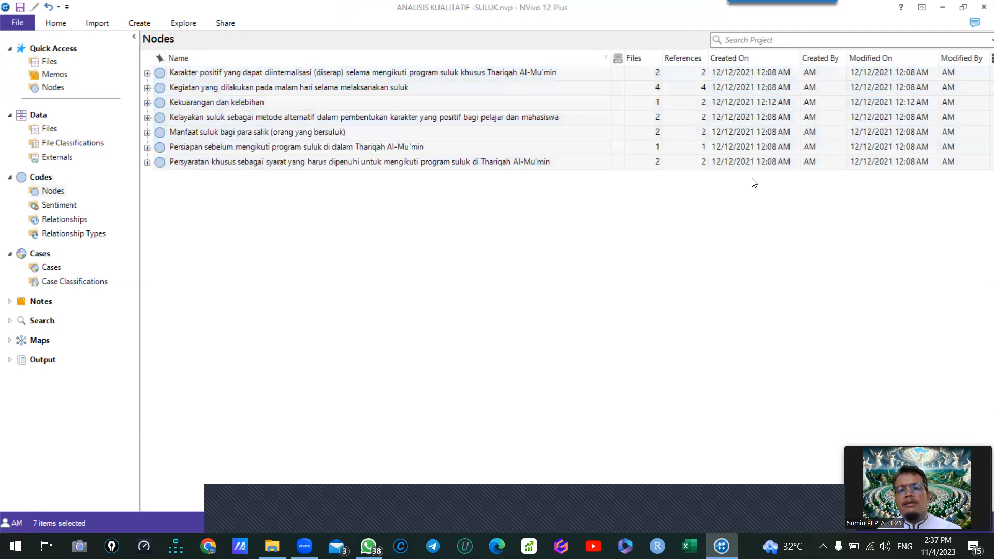
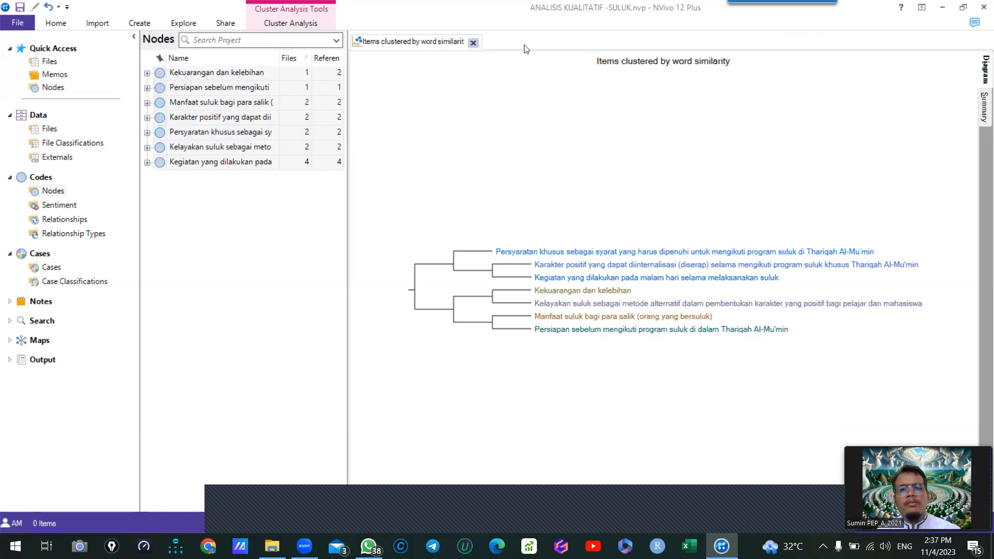
- View the cluster analysis summary, return to its diagram and close the cluster analysis
{"action": "left_click", "coordinate": [980, 91]}
{"action": "left_click", "coordinate": [979, 82]}
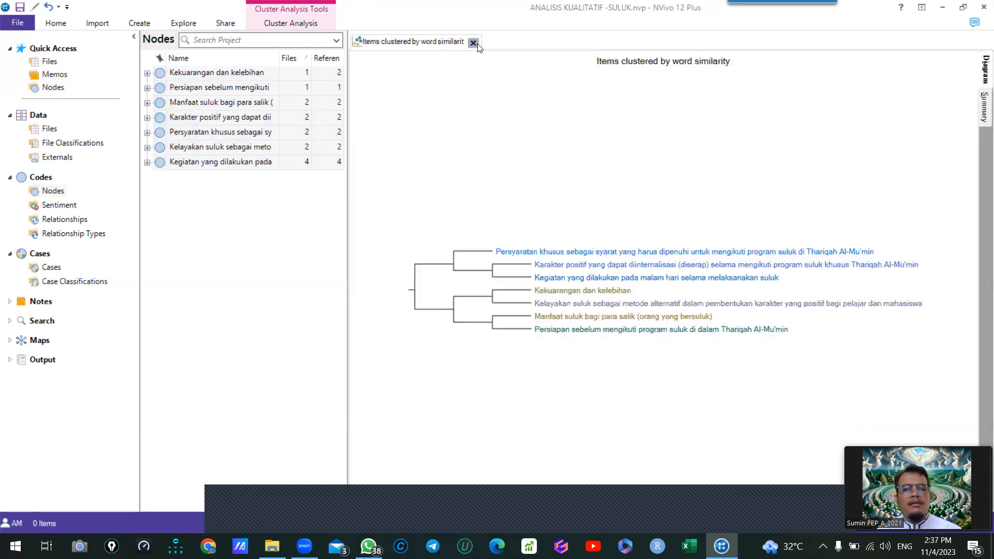
{"action": "left_click", "coordinate": [472, 43]}
- Run a Word Frequency query on files and externals and view its results as a tree map and a word cloud
{"action": "left_click", "coordinate": [181, 23]}
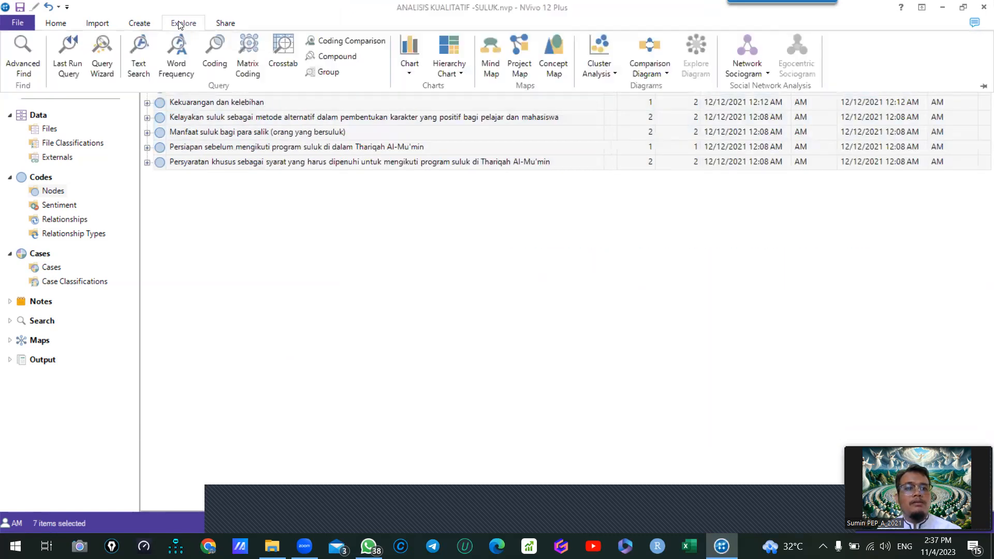
{"action": "left_click", "coordinate": [175, 59]}
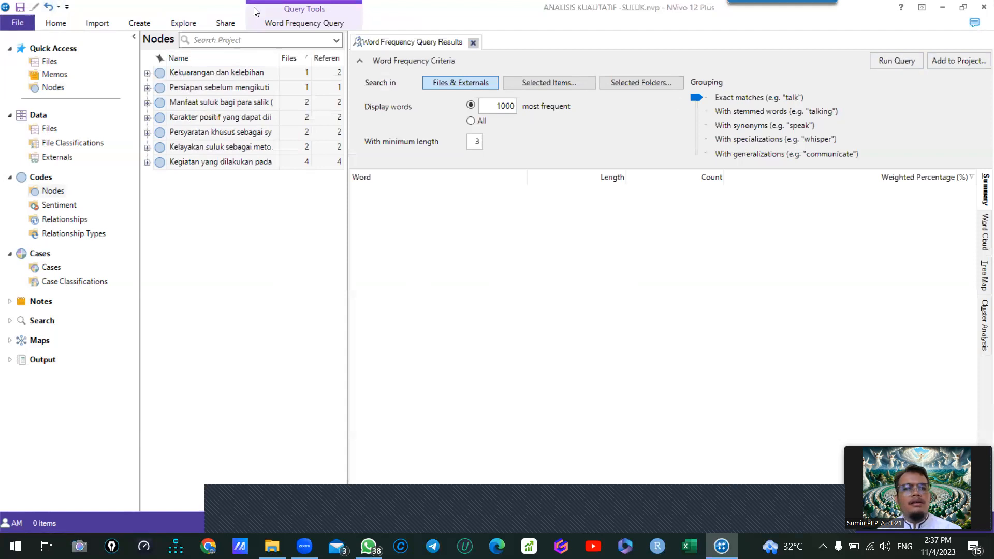
{"action": "left_click", "coordinate": [885, 63]}
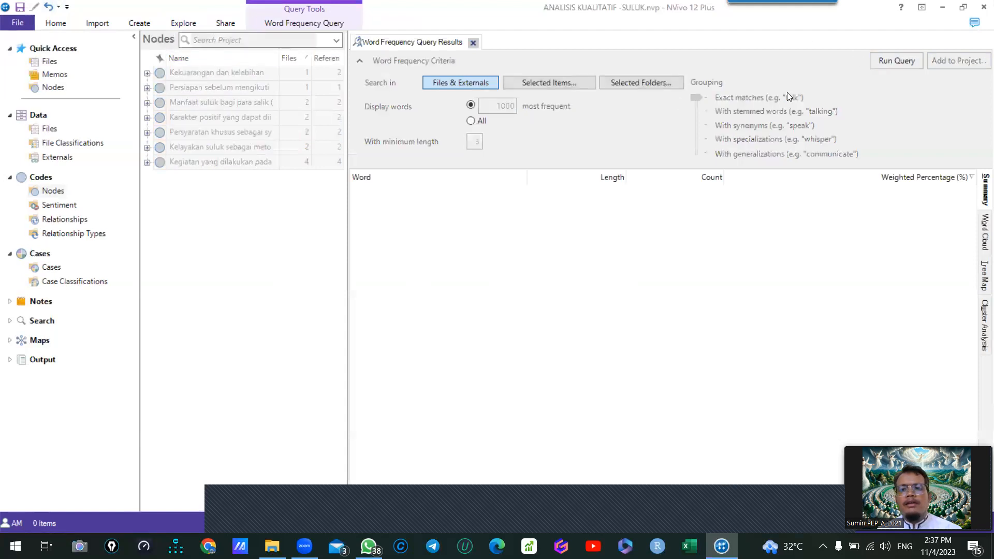
{"action": "left_click", "coordinate": [984, 233]}
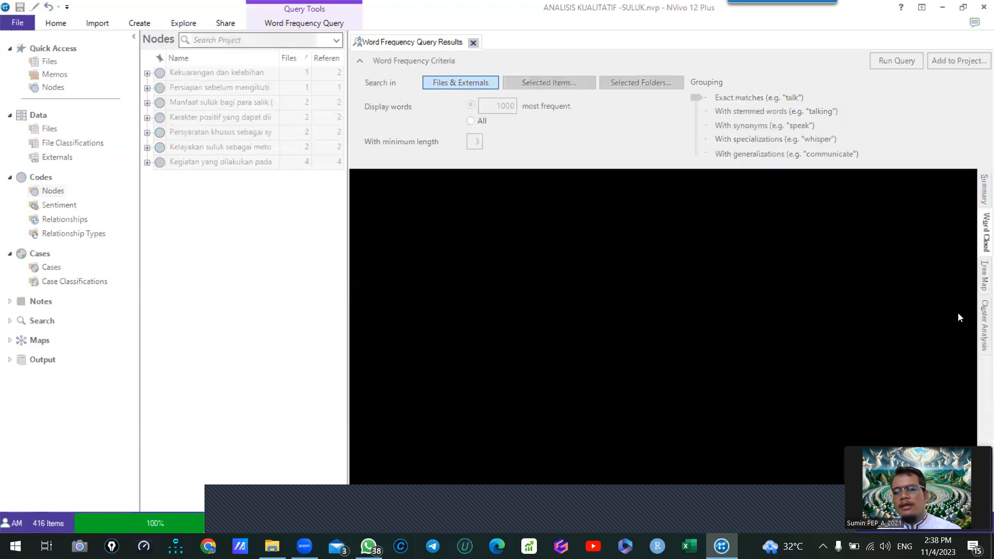
{"action": "left_click", "coordinate": [980, 280]}
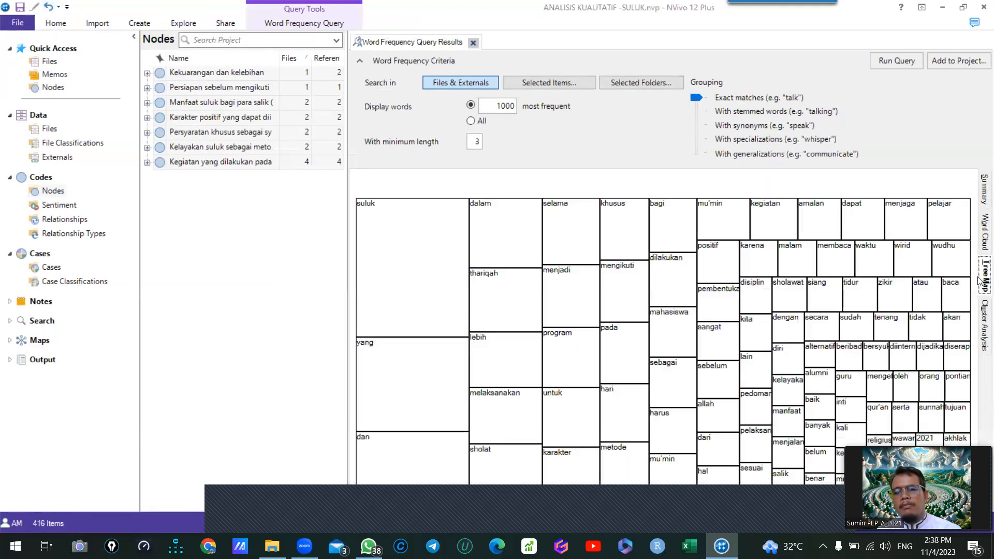
{"action": "left_click", "coordinate": [981, 242]}
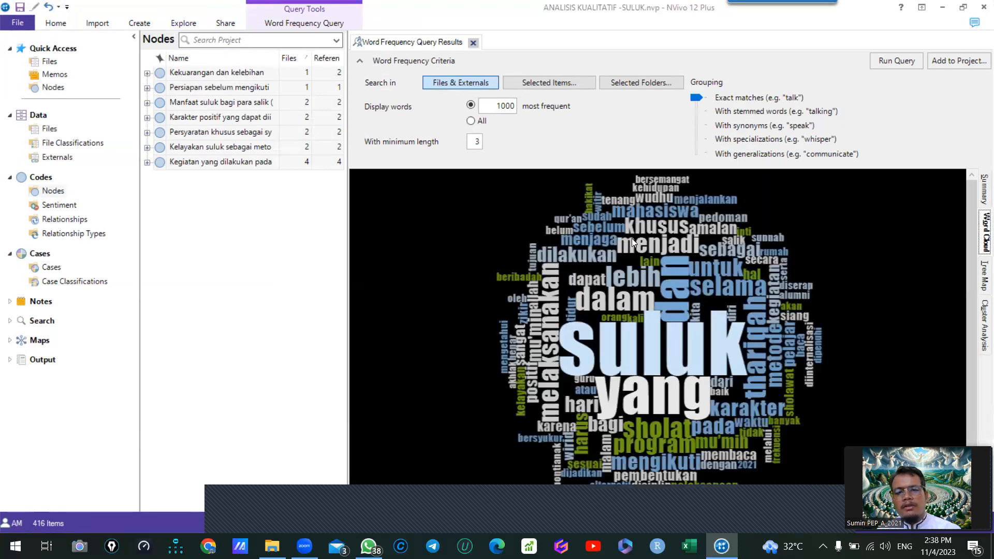
- Set the word frequency query's minimum word length to 7 and rerun it to refresh the word cloud
{"action": "double_click", "coordinate": [478, 143]}
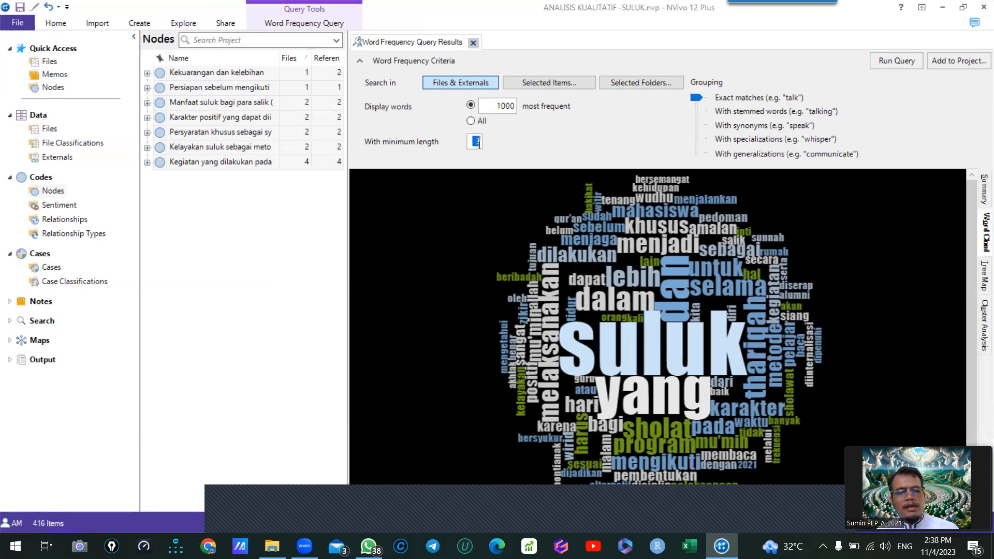
{"action": "type", "text": "7"}
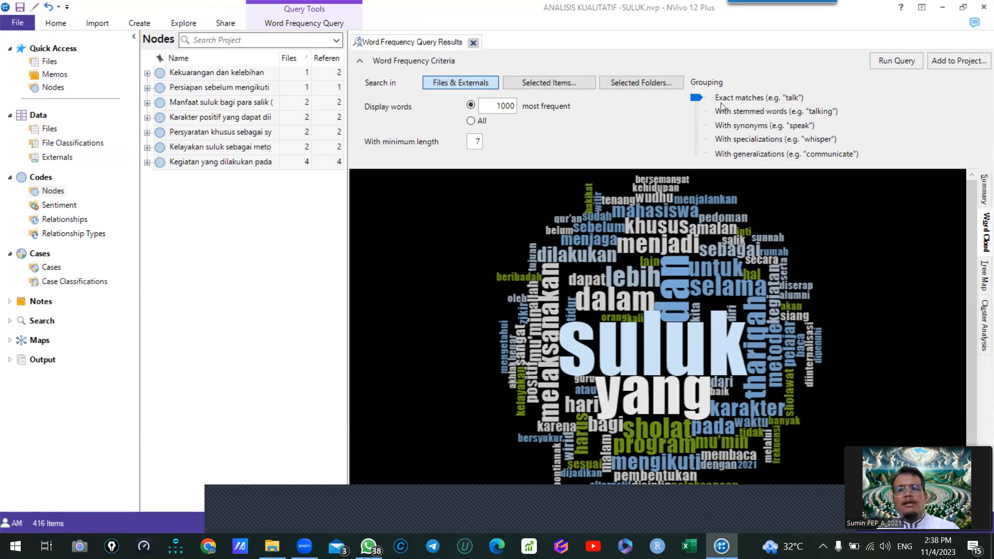
{"action": "left_click", "coordinate": [915, 59]}
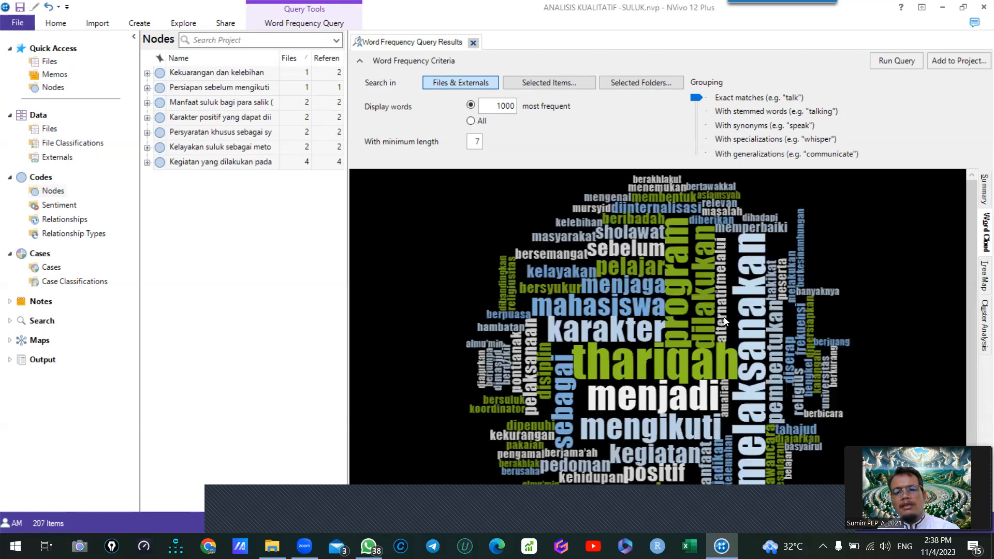
{"action": "scroll", "coordinate": [724, 317], "scroll_direction": "down", "scroll_amount": 2}
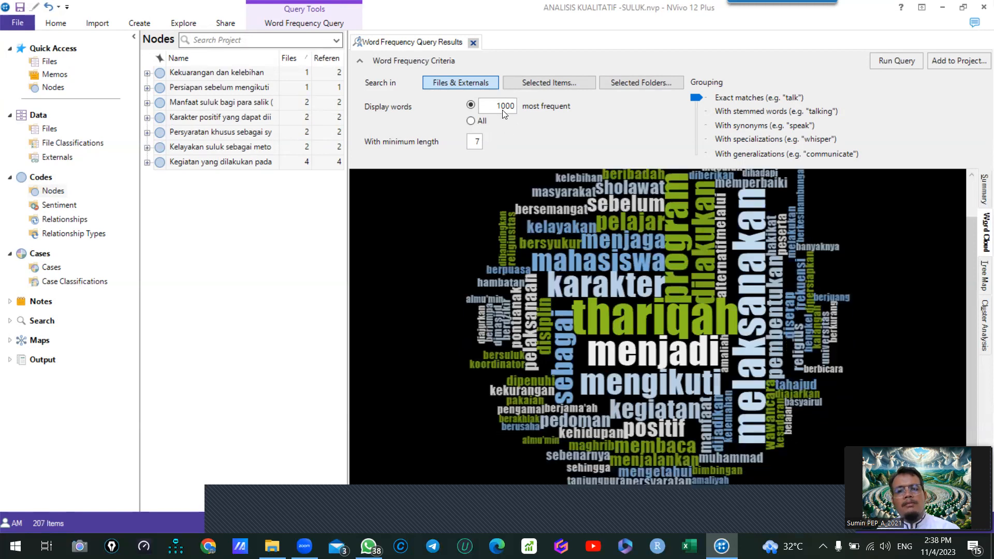
- Limit the word frequency query to the 500 most frequent words and rerun it
{"action": "left_click_drag", "start_coordinate": [507, 106], "coordinate": [502, 106]}
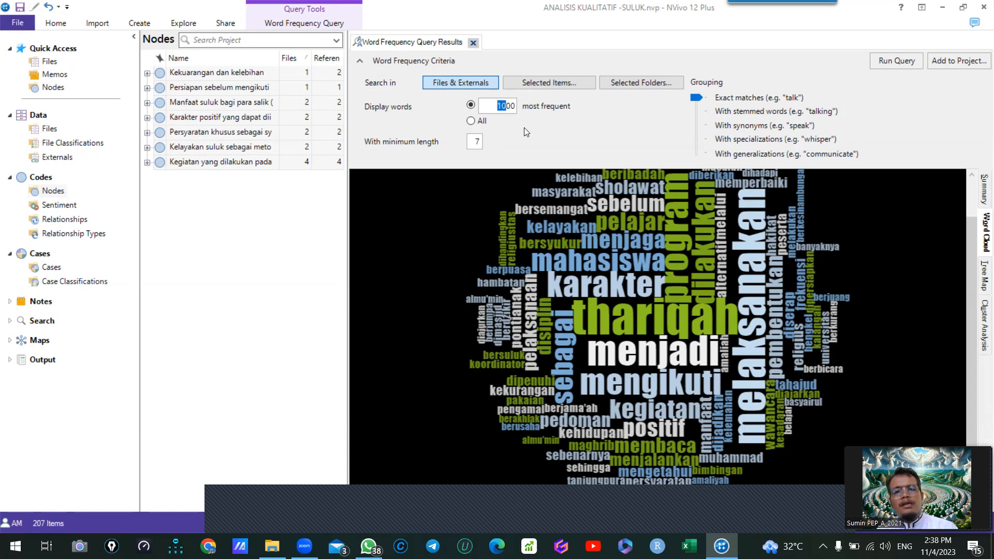
{"action": "type", "text": "5"}
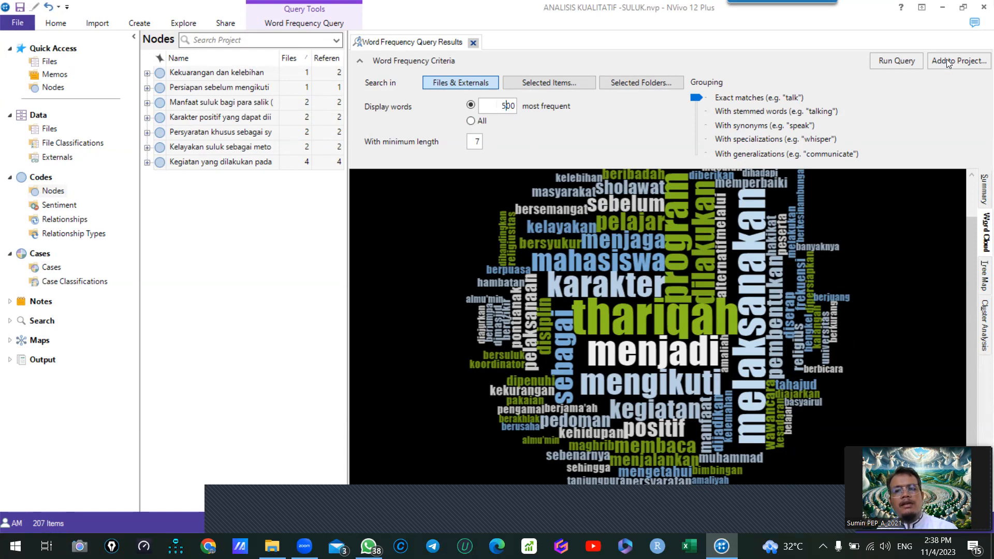
{"action": "left_click", "coordinate": [896, 60]}
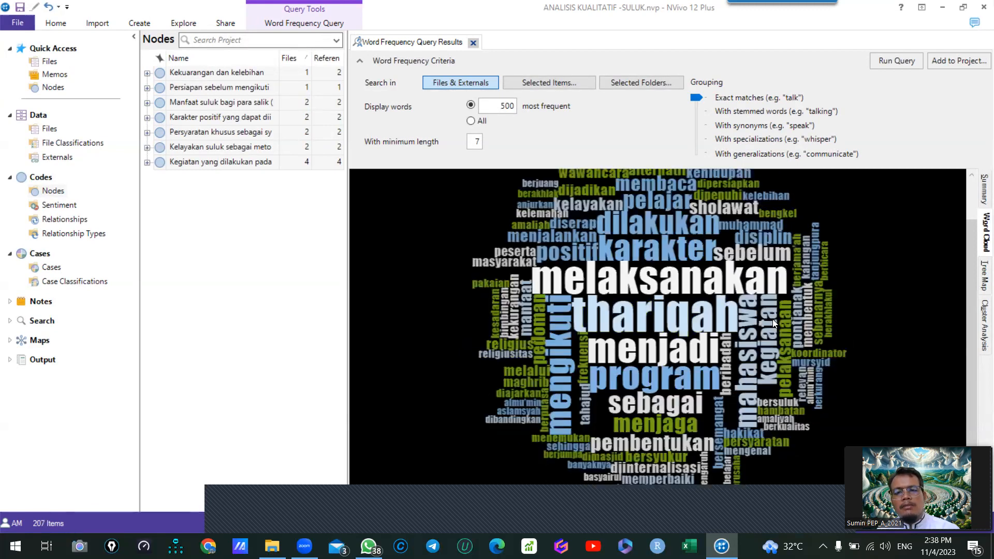
- Limit the query to the 100 most frequent words, run it, and rerun it with a minimum word length of 5
{"action": "left_click_drag", "start_coordinate": [511, 106], "coordinate": [501, 105]}
{"action": "type", "text": "10"}
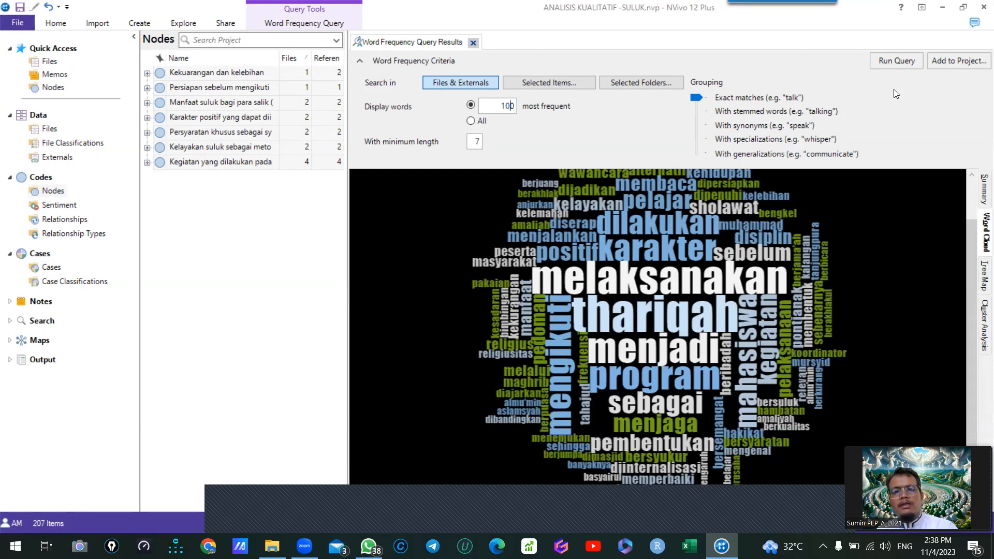
{"action": "left_click", "coordinate": [892, 60]}
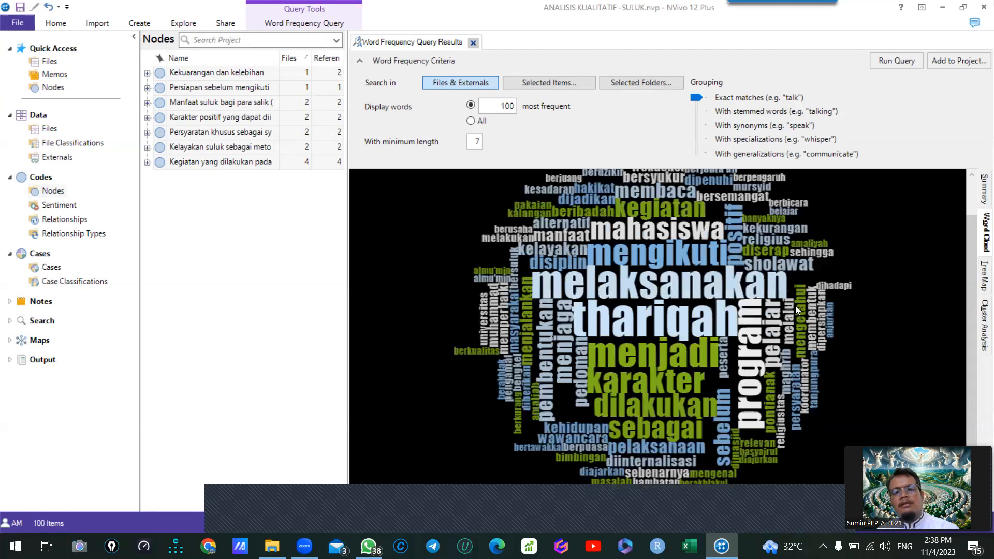
{"action": "type", "text": "5"}
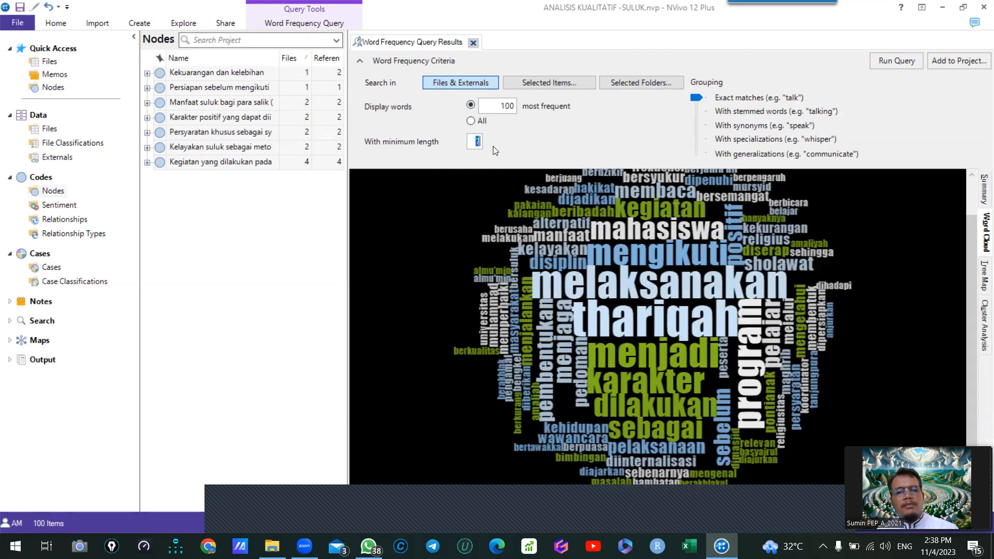
{"action": "left_click", "coordinate": [905, 65]}
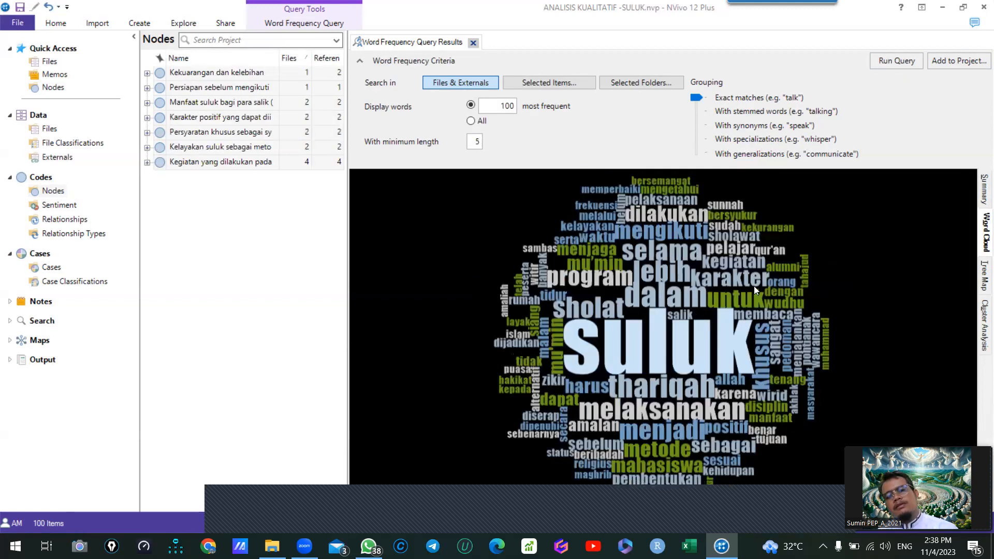
- Apply the orange and blue style on a white background to the word cloud and close the query results
{"action": "left_click", "coordinate": [312, 24]}
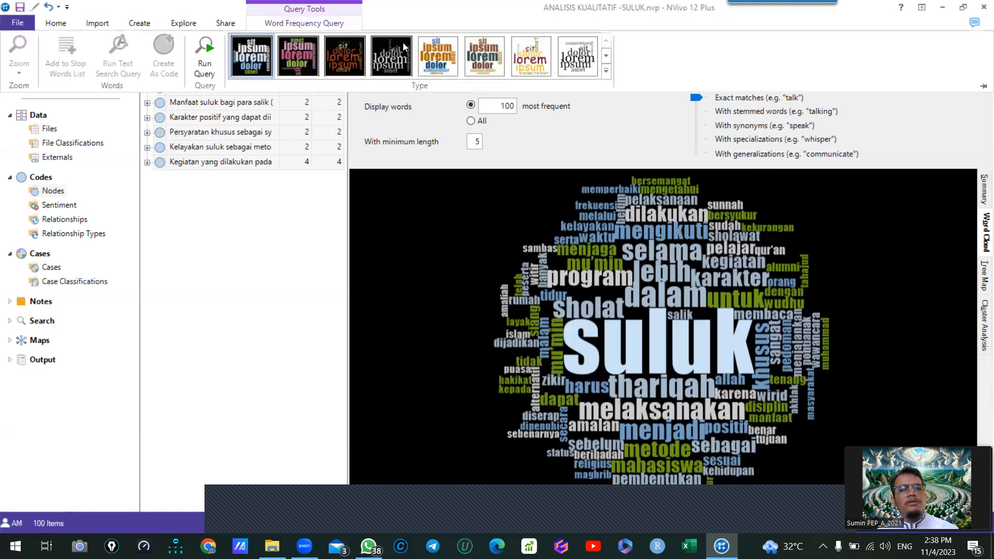
{"action": "left_click", "coordinate": [434, 54]}
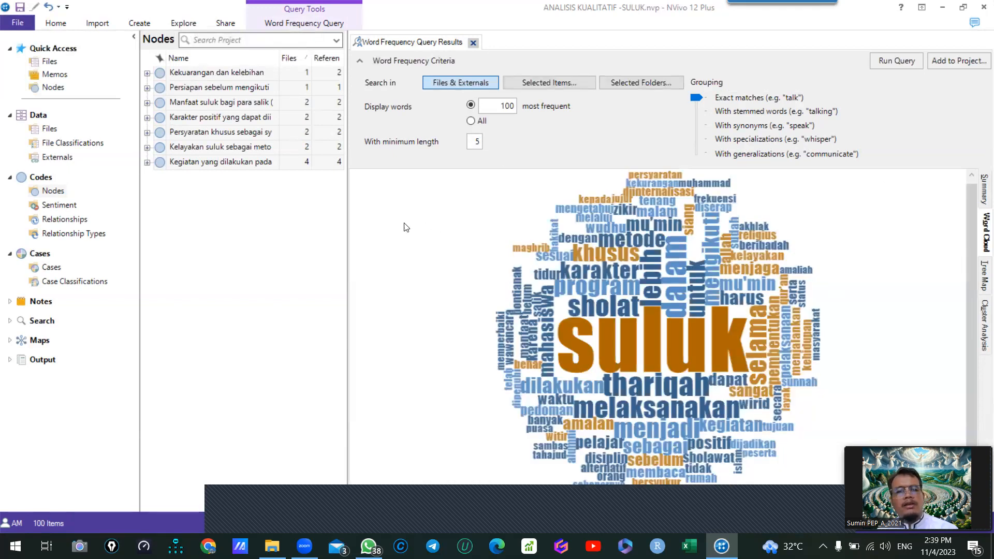
{"action": "left_click", "coordinate": [473, 43]}
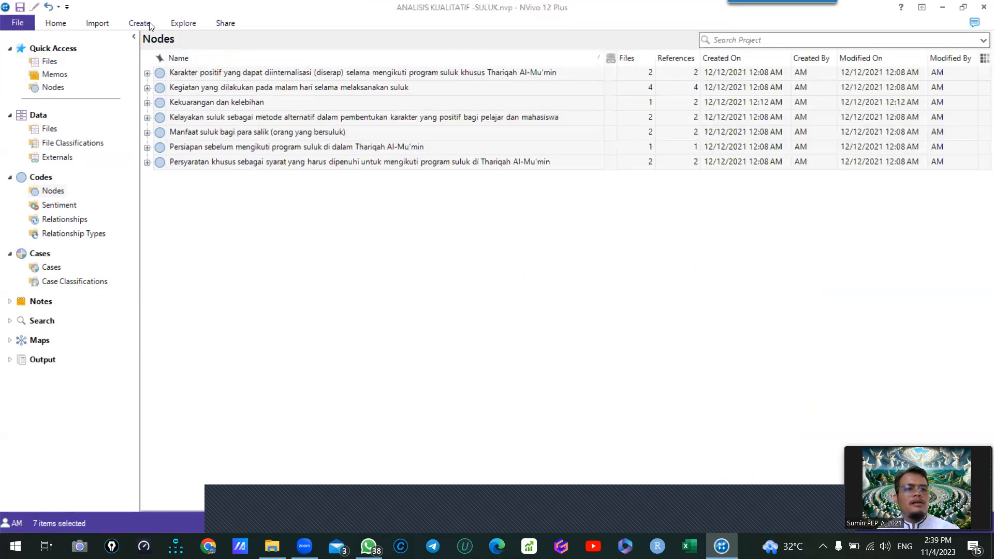
- Run a Text Search query for "Persiapan" in files and externals
{"action": "left_click", "coordinate": [176, 23]}
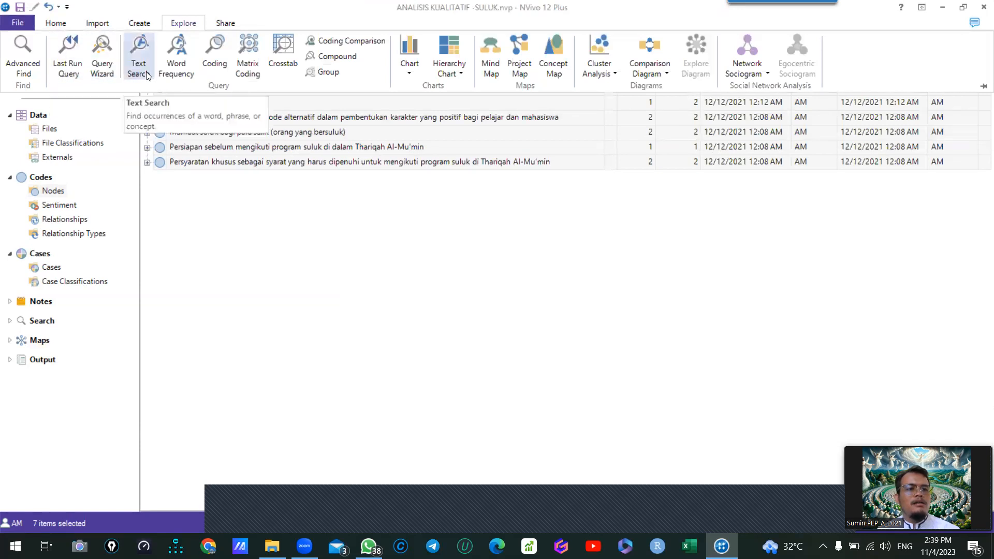
{"action": "left_click", "coordinate": [336, 97]}
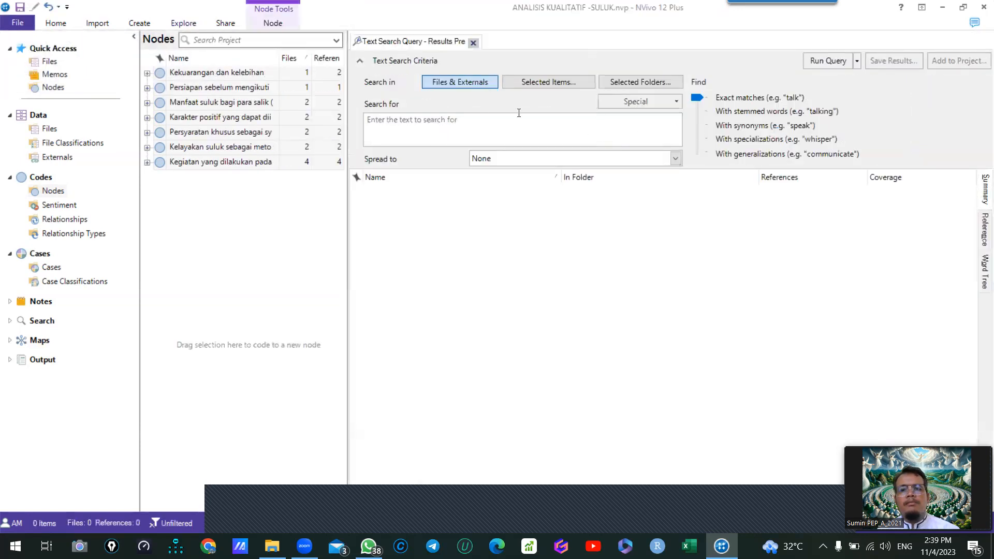
{"action": "left_click", "coordinate": [453, 121]}
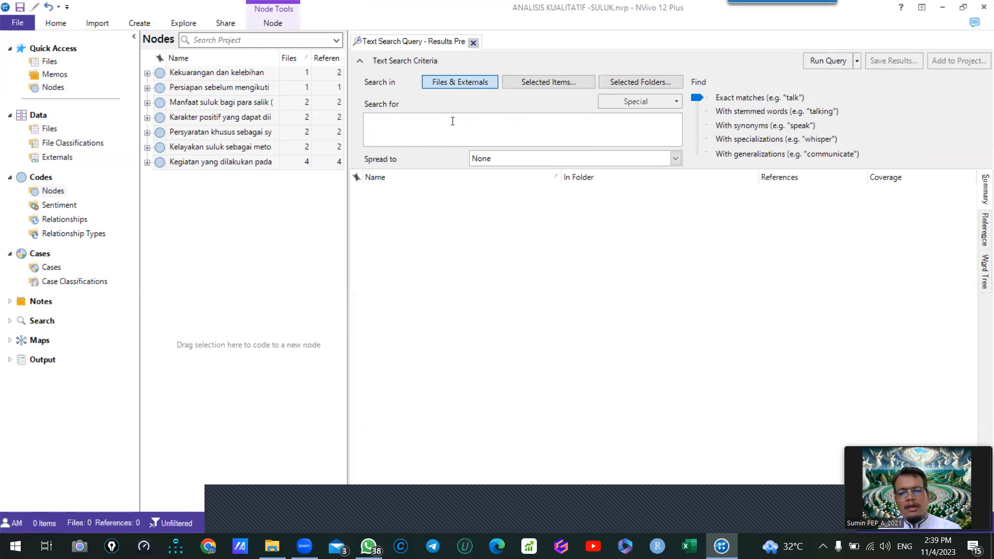
{"action": "type", "text": "Persiapan"}
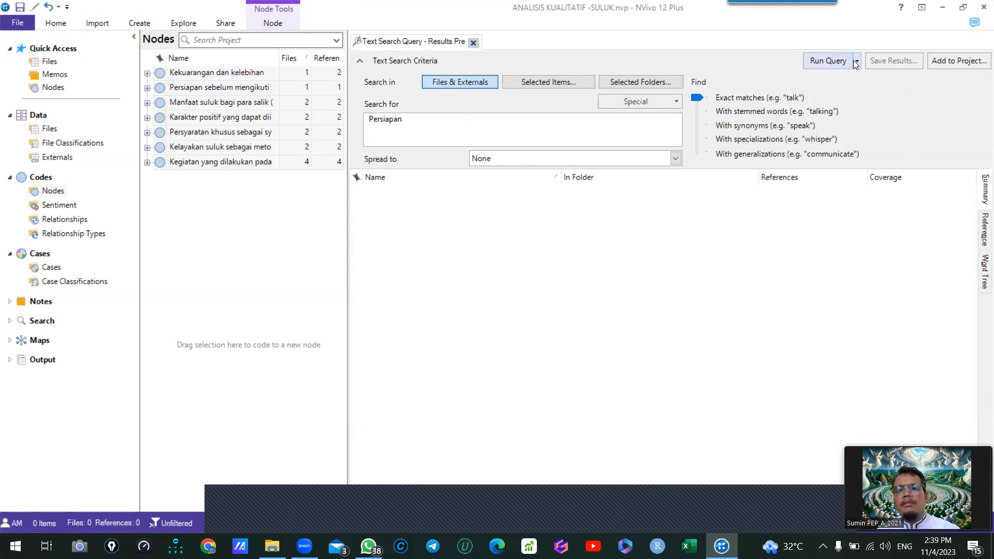
{"action": "left_click", "coordinate": [831, 61]}
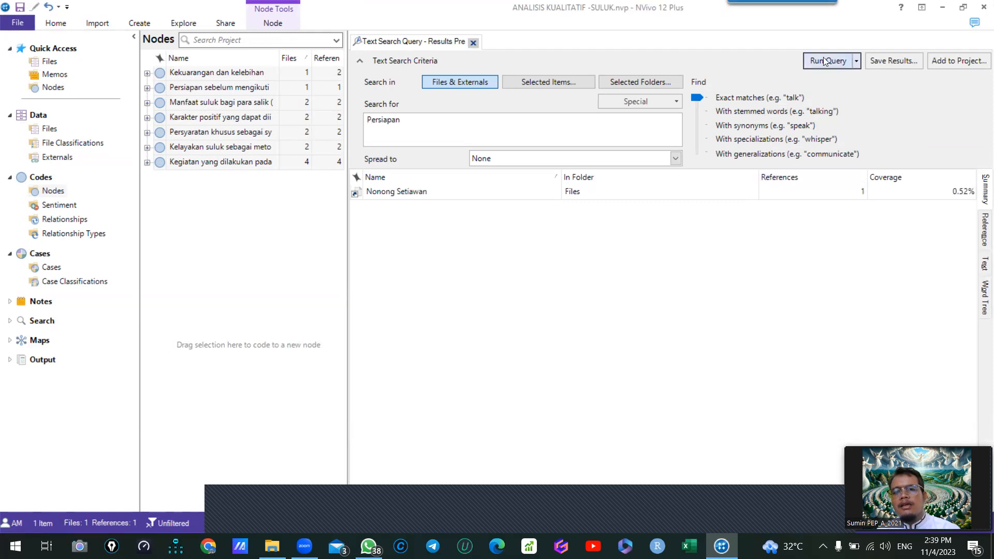
- Display the text search results as a word tree and set its context to 10 words
{"action": "left_click", "coordinate": [984, 301]}
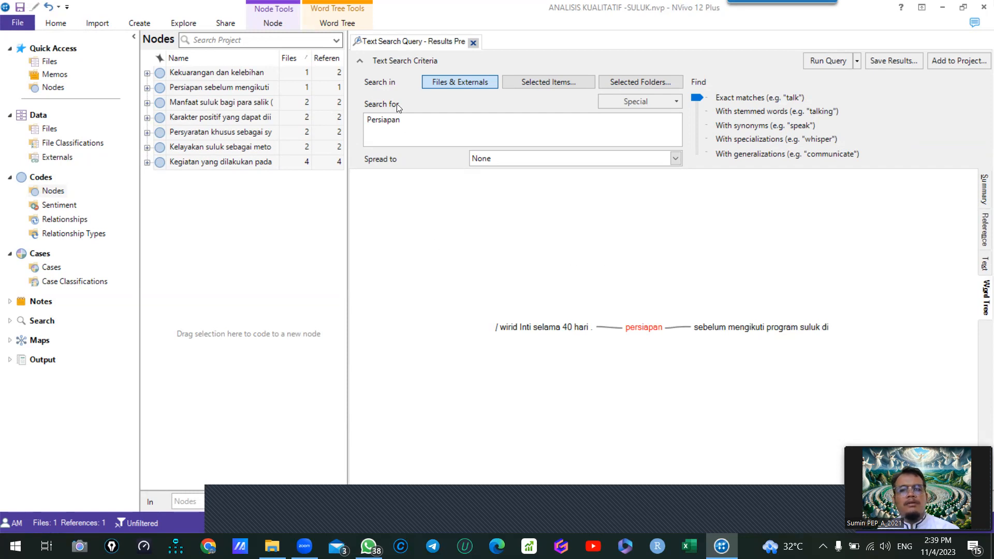
{"action": "left_click", "coordinate": [331, 23]}
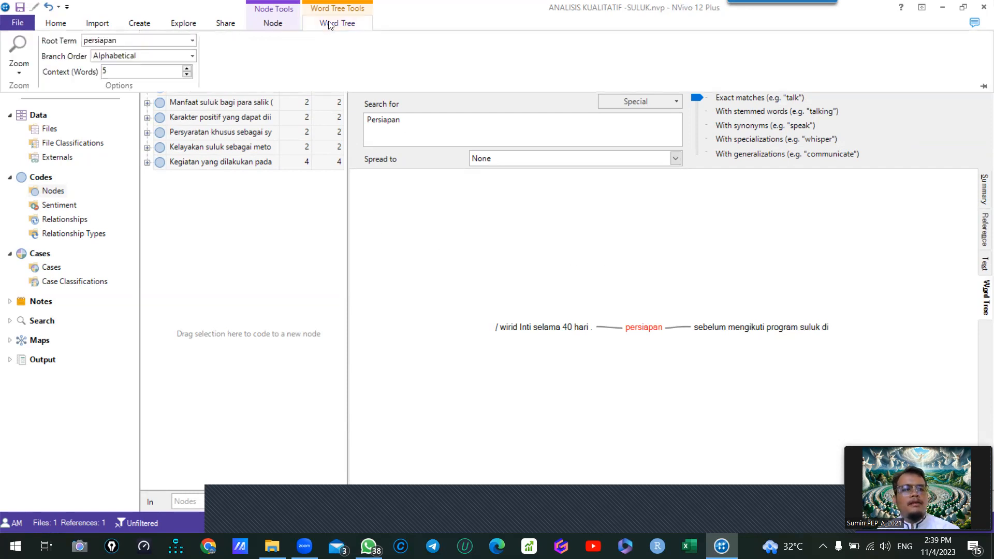
{"action": "left_click", "coordinate": [121, 71]}
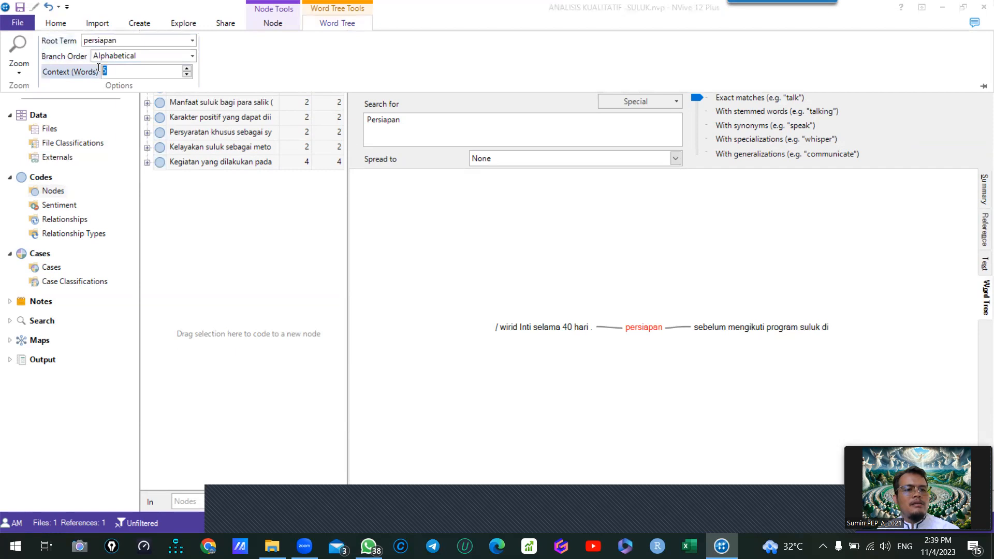
{"action": "type", "text": "10"}
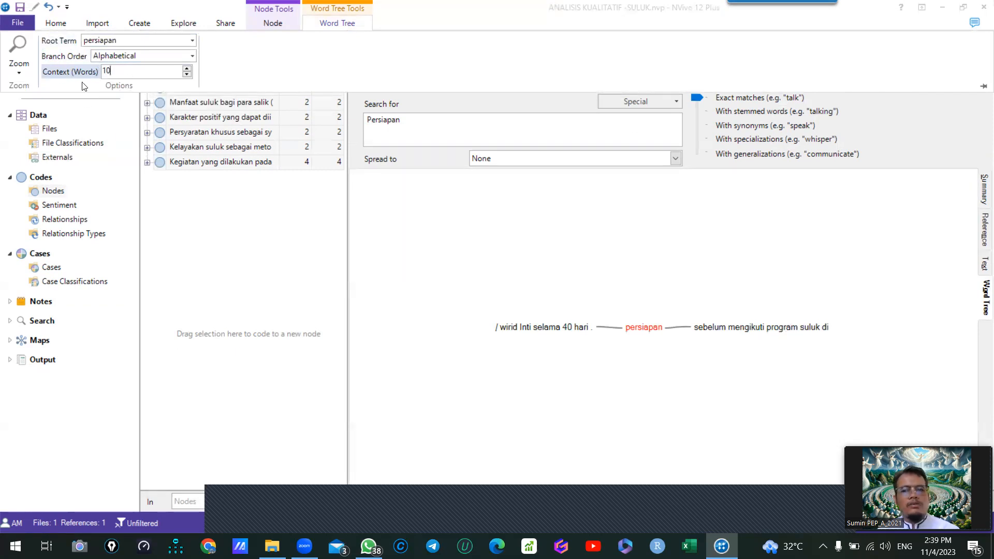
{"action": "left_click", "coordinate": [612, 229]}
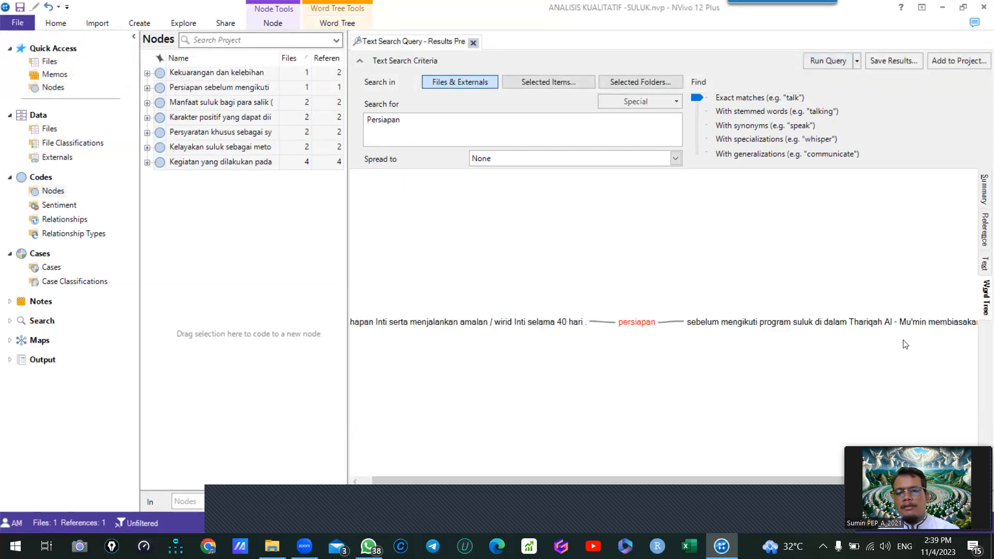
- Replace the search term with "suluk", rerun the text search and look through the resulting word tree
{"action": "left_click_drag", "start_coordinate": [425, 127], "coordinate": [365, 120]}
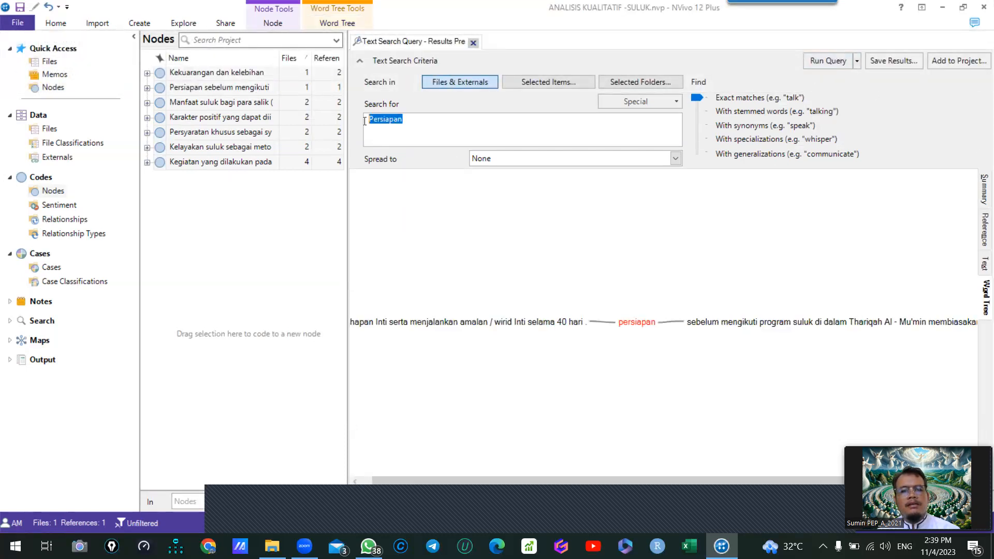
{"action": "type", "text": "suluk"}
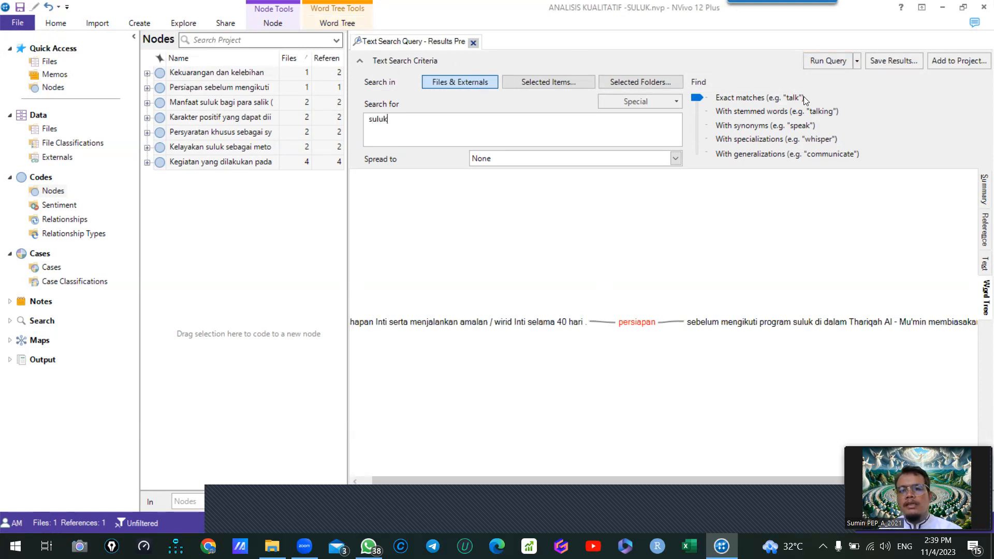
{"action": "left_click", "coordinate": [828, 65]}
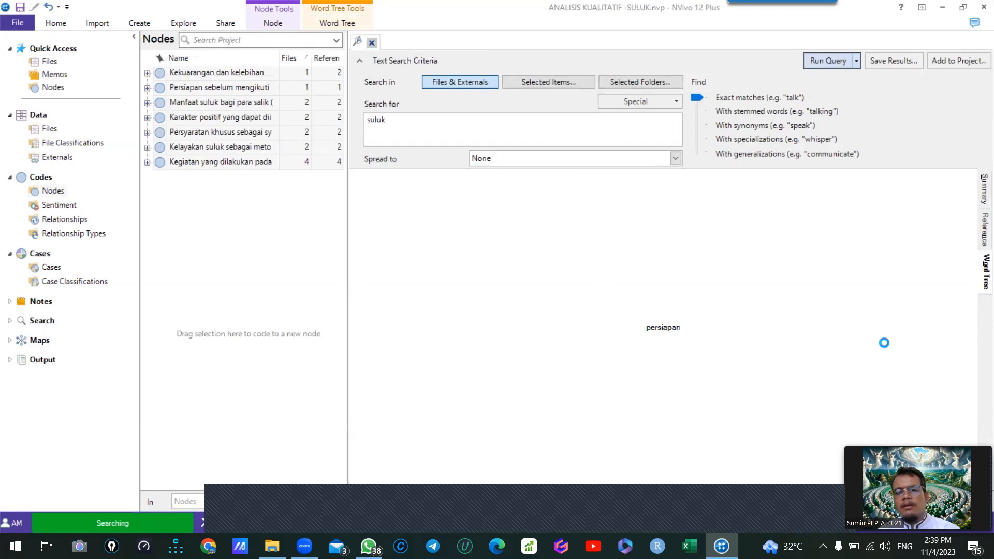
{"action": "scroll", "coordinate": [757, 286], "scroll_direction": "down", "scroll_amount": 5}
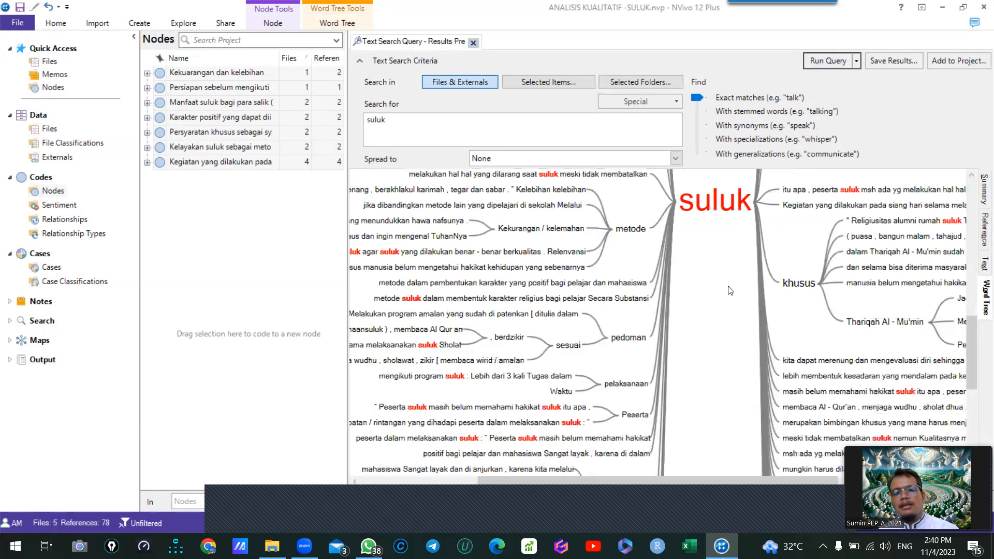
- Replace the search term "suluk" with "religius" and rerun the text search to produce its word tree
{"action": "scroll", "coordinate": [705, 309], "scroll_direction": "up", "scroll_amount": 15}
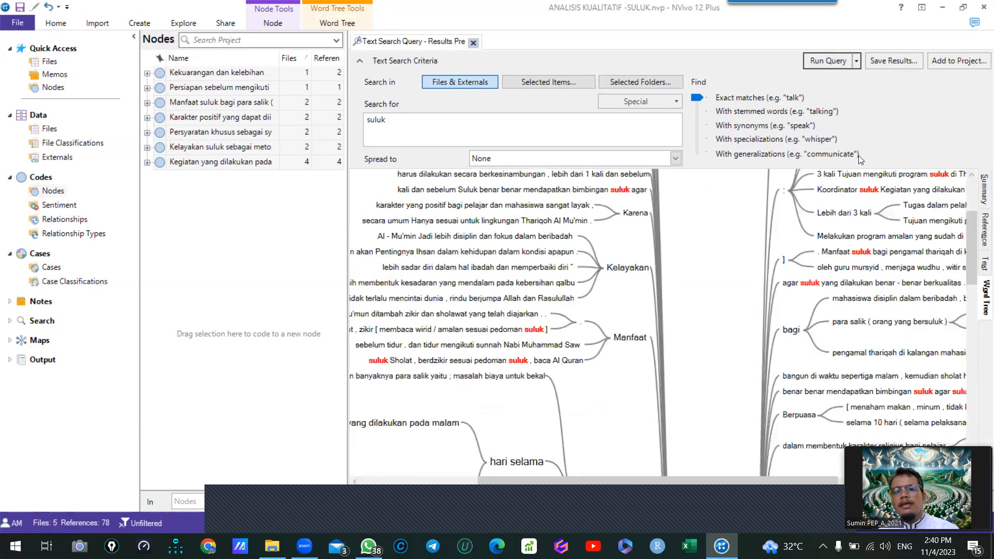
{"action": "scroll", "coordinate": [678, 281], "scroll_direction": "up", "scroll_amount": 4}
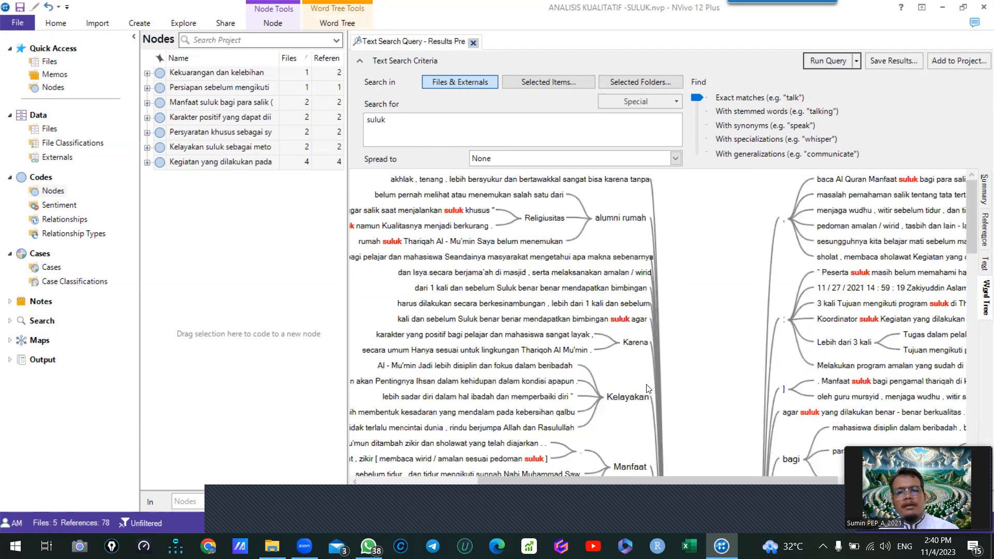
{"action": "scroll", "coordinate": [649, 378], "scroll_direction": "down", "scroll_amount": 15}
{"action": "scroll", "coordinate": [654, 379], "scroll_direction": "down", "scroll_amount": 1}
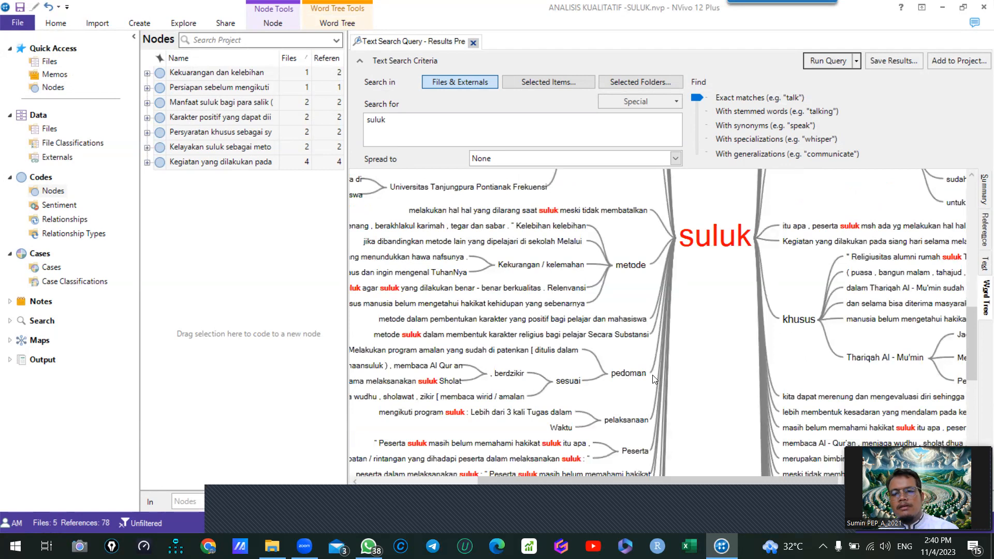
{"action": "scroll", "coordinate": [654, 380], "scroll_direction": "up", "scroll_amount": 3}
{"action": "left_click_drag", "start_coordinate": [423, 127], "coordinate": [319, 116]}
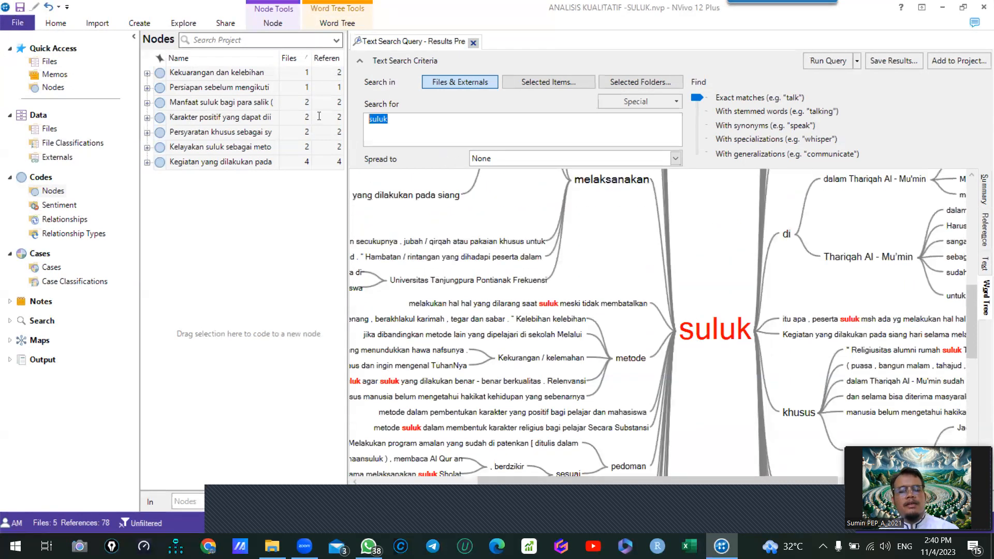
{"action": "type", "text": "reli"}
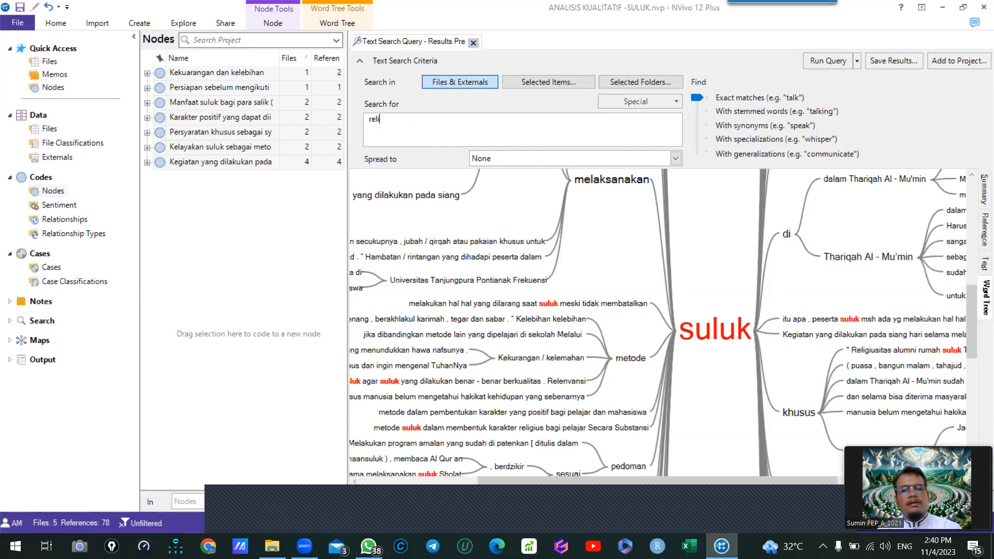
{"action": "key", "text": "BackSpace"}
{"action": "key", "text": "BackSpace"}
{"action": "type", "text": "religius"}
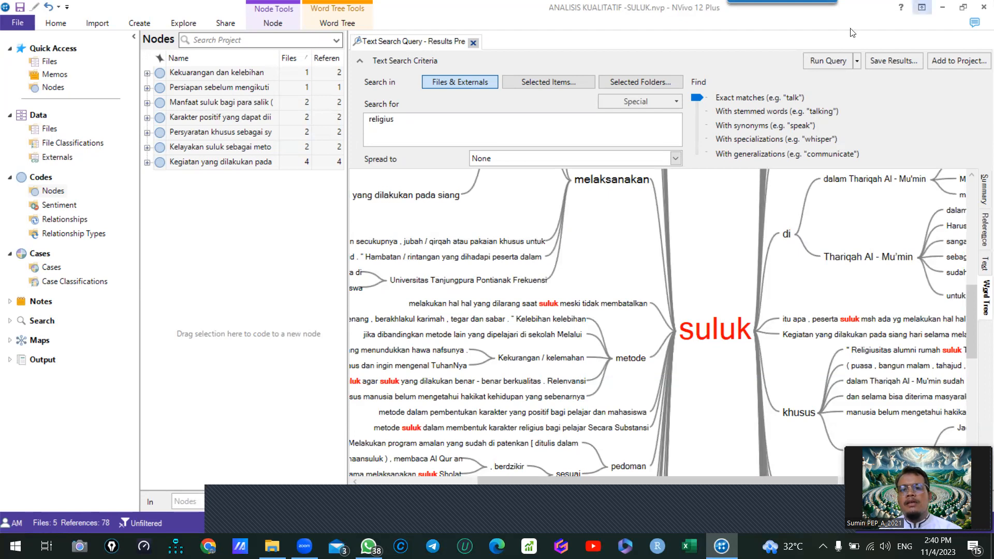
{"action": "left_click", "coordinate": [817, 62]}
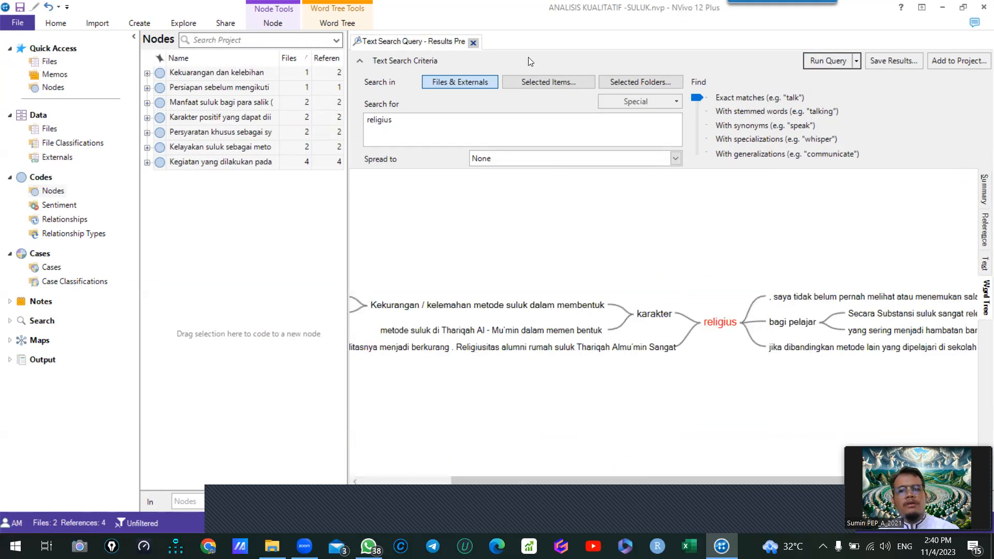
- Check the word tree's display and export options, rerun the "religius" query and close the text search results
{"action": "left_click", "coordinate": [334, 24]}
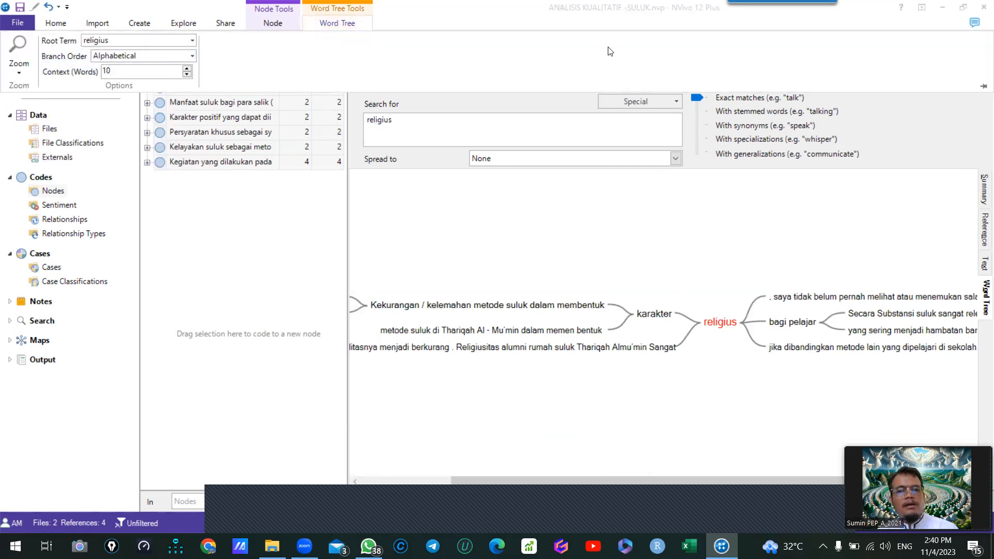
{"action": "left_click", "coordinate": [826, 205]}
{"action": "left_click", "coordinate": [826, 61]}
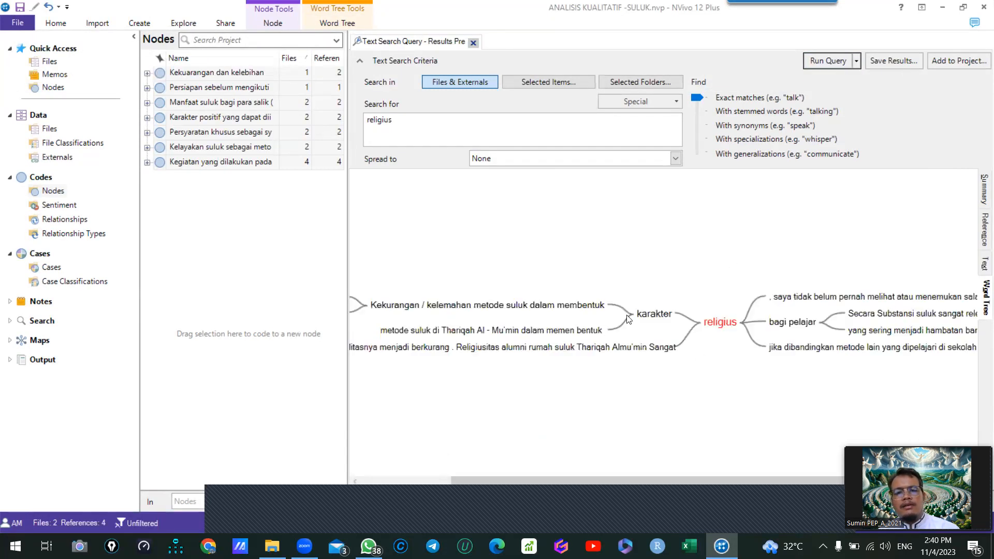
{"action": "right_click", "coordinate": [679, 268]}
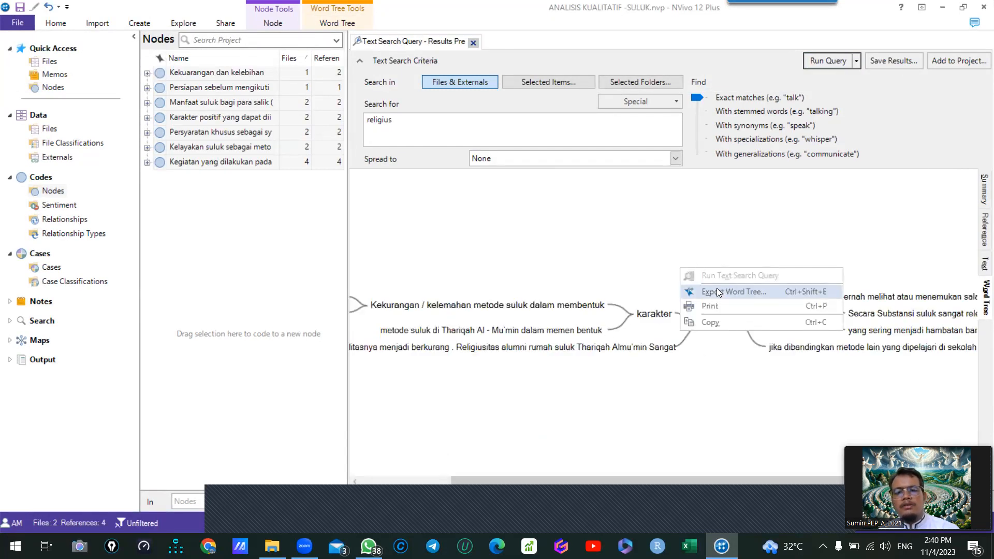
{"action": "key", "text": "Escape"}
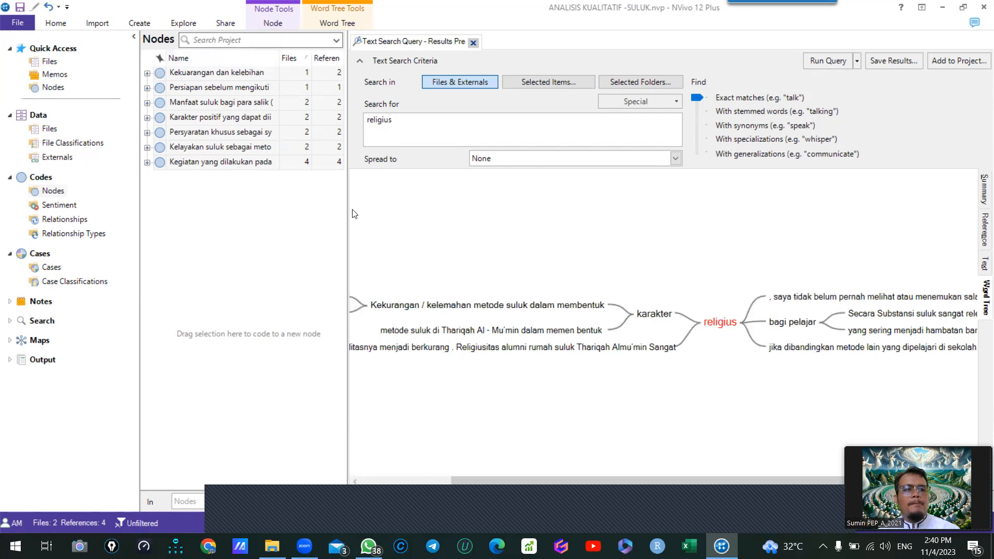
{"action": "left_click", "coordinate": [474, 44]}
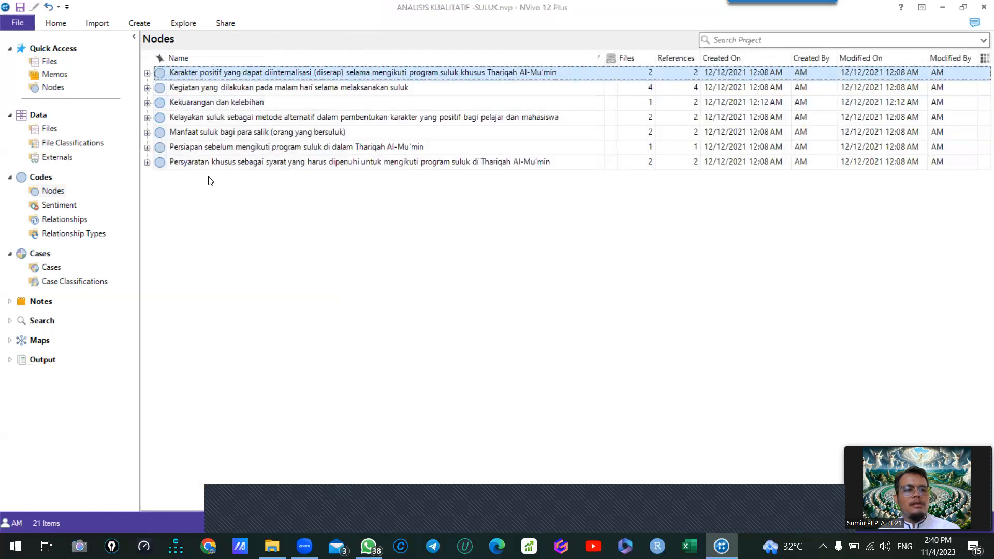
{"action": "left_click", "coordinate": [191, 163], "text": "shift"}
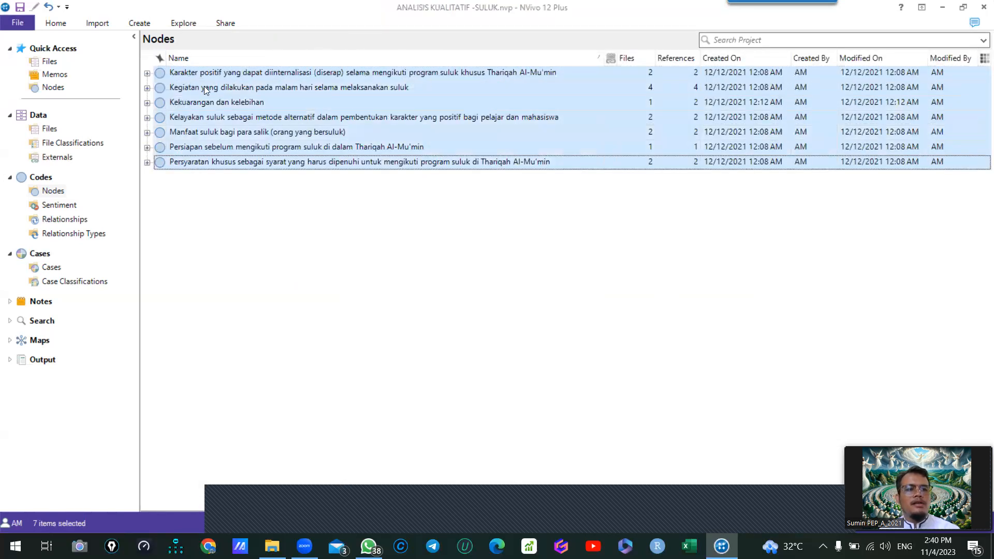
{"action": "right_click", "coordinate": [191, 91]}
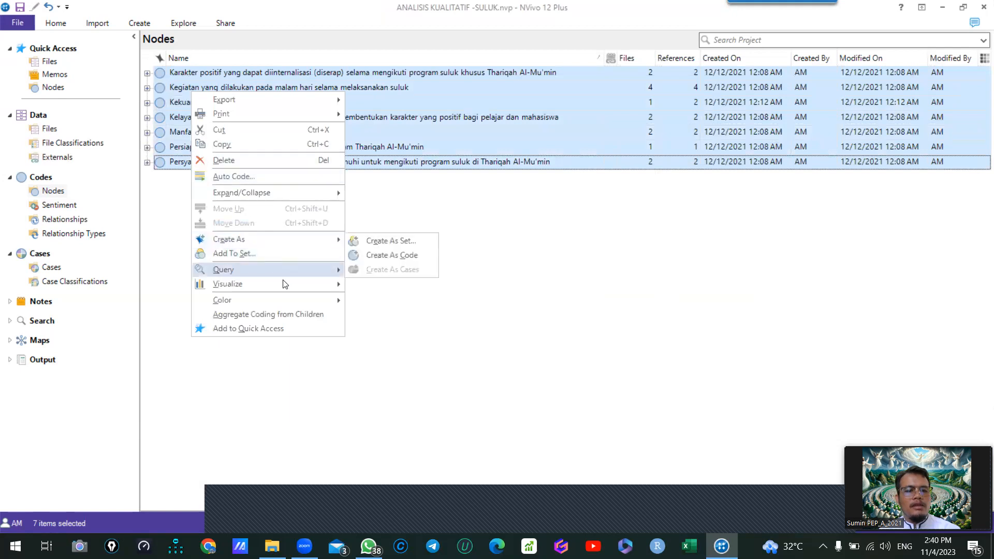
{"action": "mouse_move", "coordinate": [285, 285]}
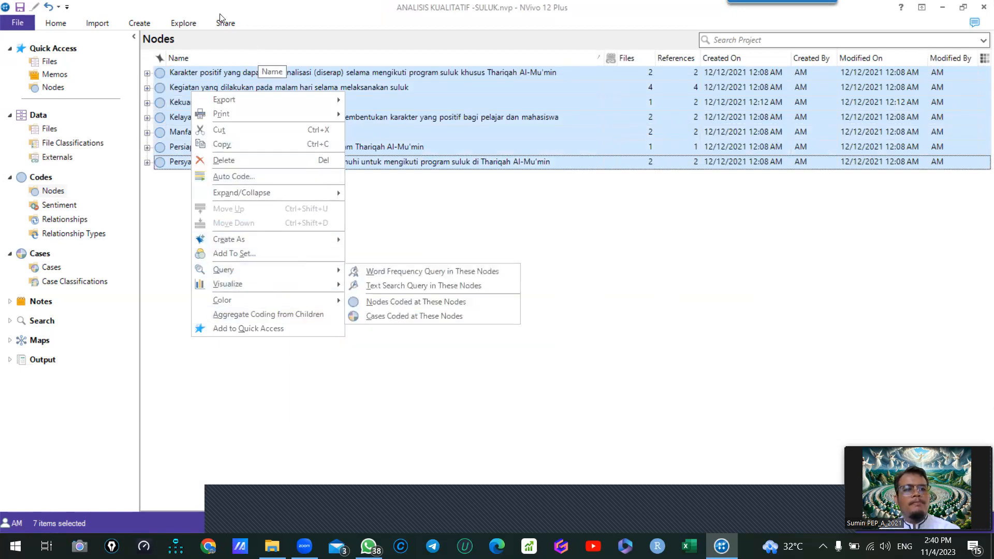
{"action": "left_click", "coordinate": [184, 22]}
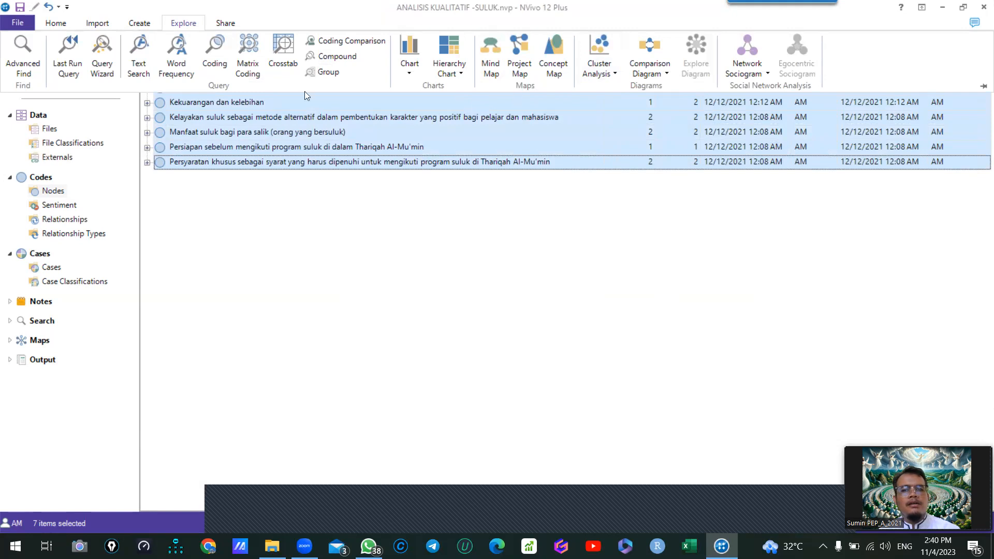
{"action": "left_click", "coordinate": [163, 105]}
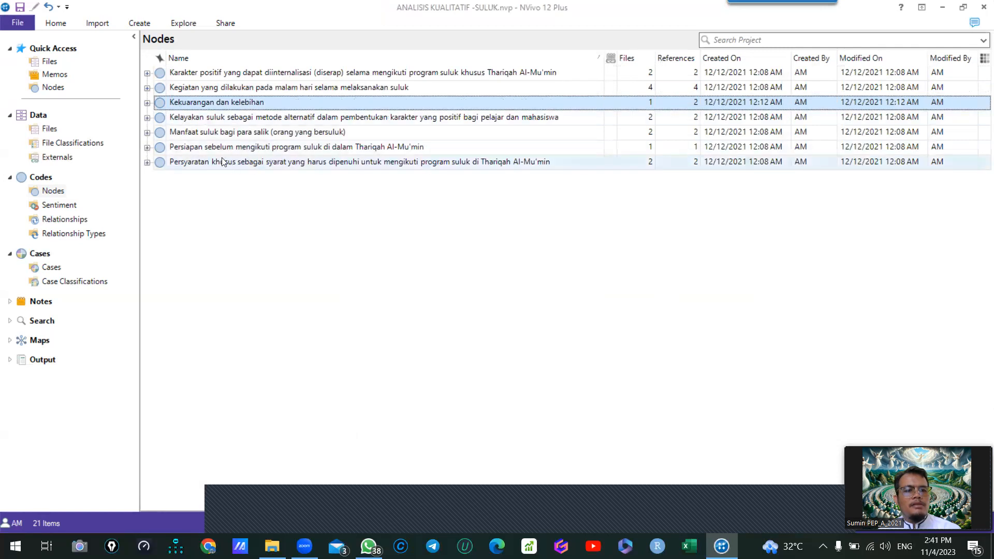
- Create a comparison diagram of the nodes "Karakter positif yang dapat diinternalisasi" and "Kegiatan yang dilakukan pada malam hari"
{"action": "left_click", "coordinate": [164, 119]}
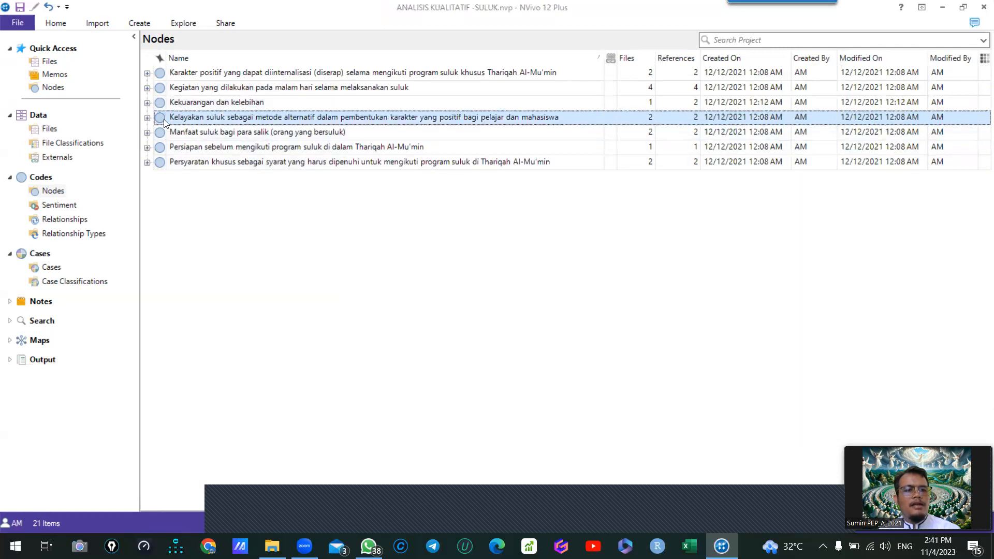
{"action": "left_click", "coordinate": [172, 74]}
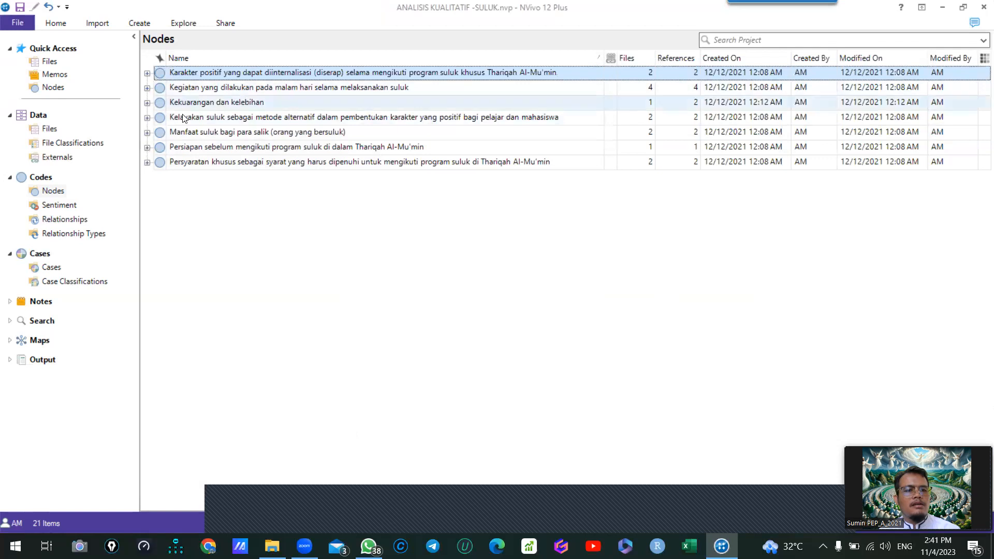
{"action": "left_click", "coordinate": [163, 118], "text": "ctrl"}
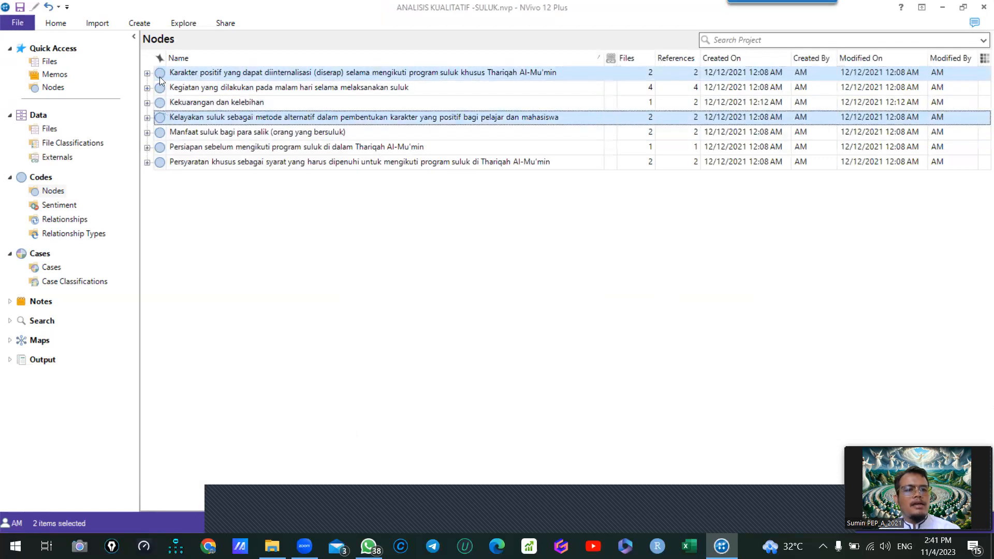
{"action": "left_click", "coordinate": [183, 23]}
{"action": "left_click", "coordinate": [666, 73]}
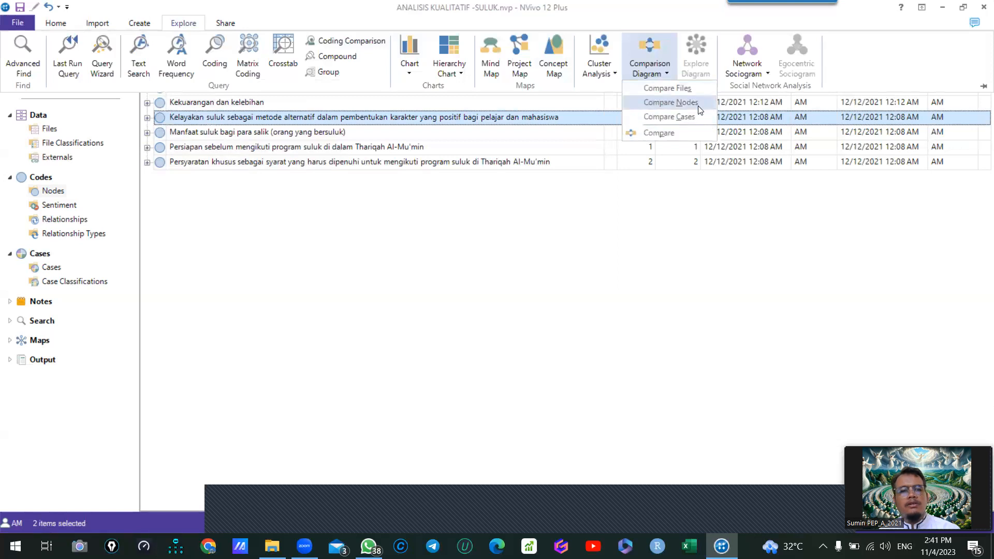
{"action": "left_click", "coordinate": [671, 102]}
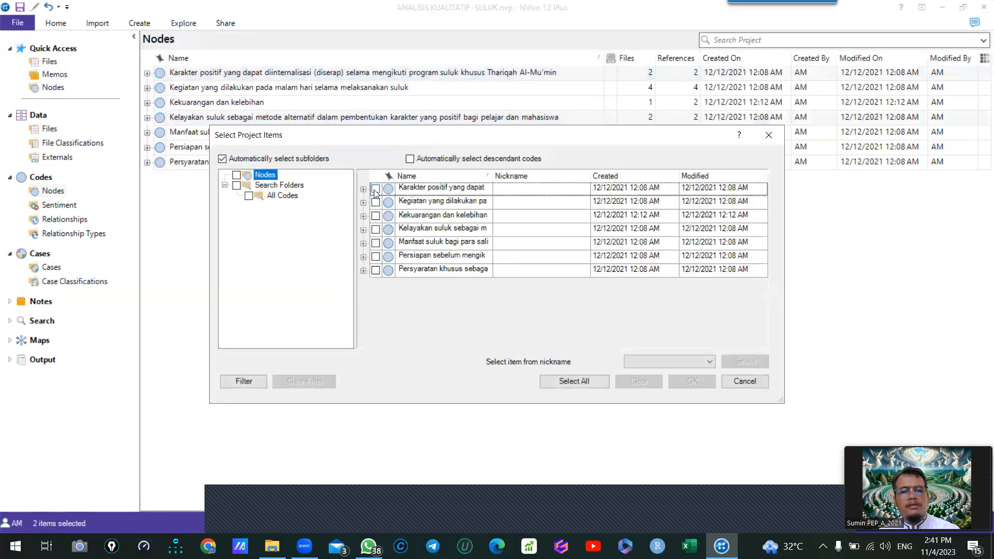
{"action": "left_click", "coordinate": [375, 189]}
{"action": "left_click", "coordinate": [375, 202]}
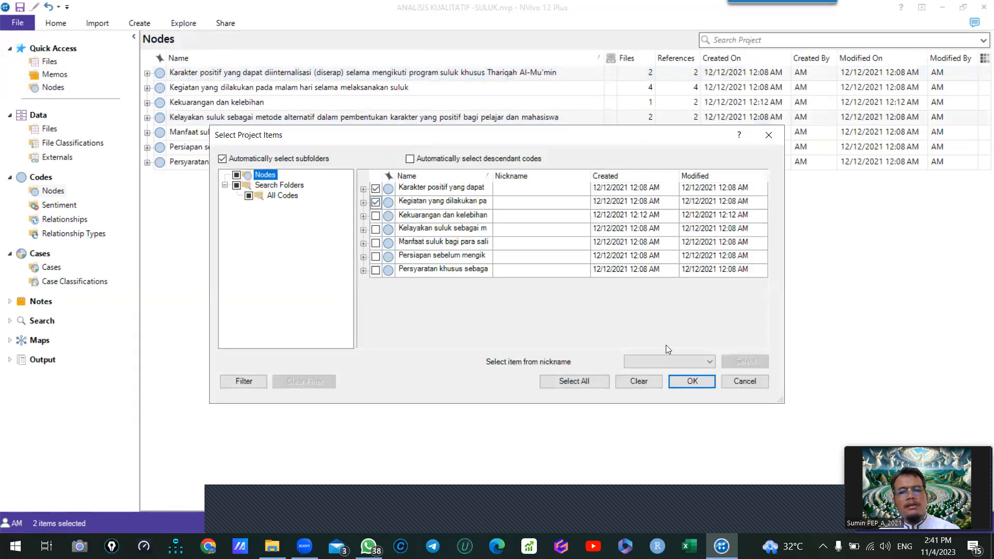
{"action": "left_click", "coordinate": [692, 378]}
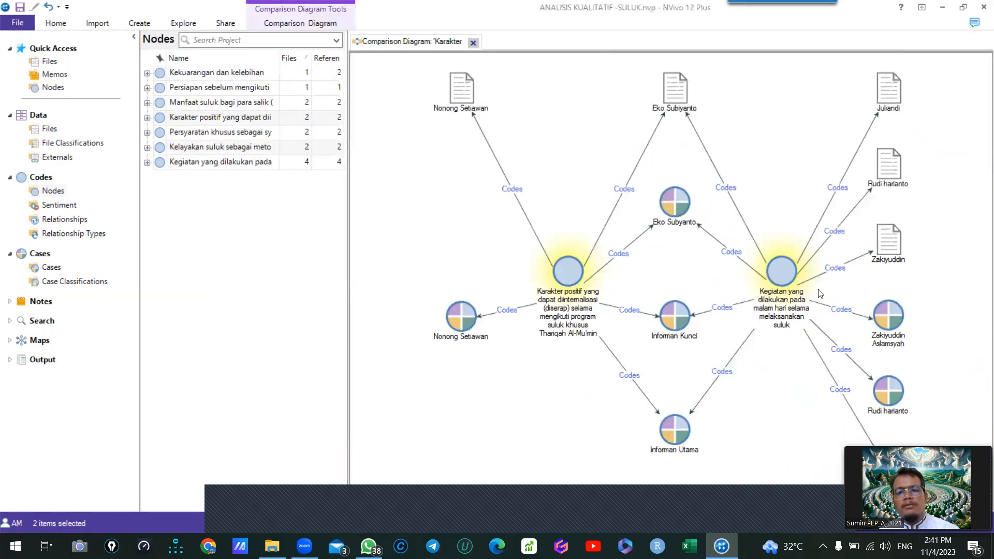
- Turn off the display of Cases Coding in the comparison diagram, keeping Files Coded shown
{"action": "left_click_drag", "start_coordinate": [682, 211], "coordinate": [688, 209]}
{"action": "left_click_drag", "start_coordinate": [578, 271], "coordinate": [583, 223]}
{"action": "left_click", "coordinate": [306, 24]}
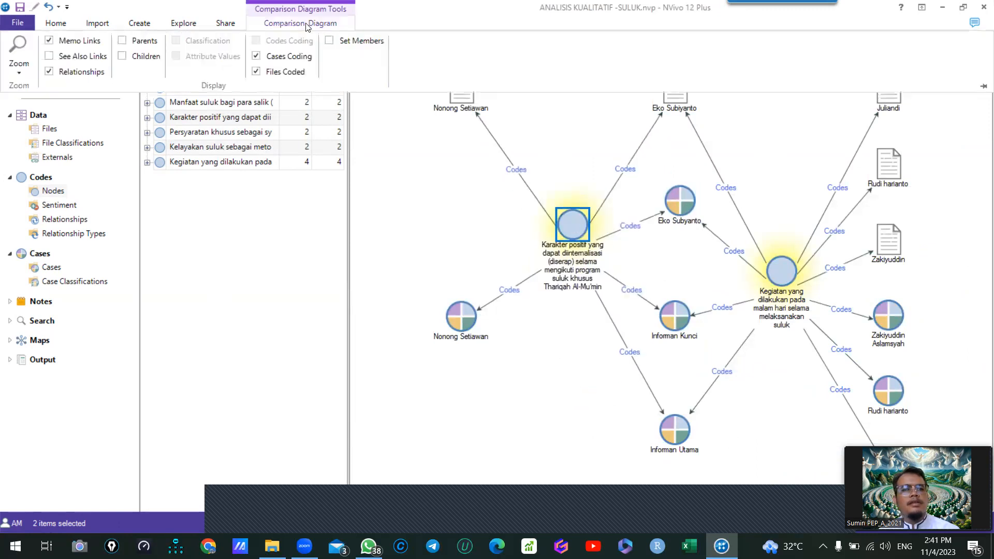
{"action": "left_click", "coordinate": [256, 56]}
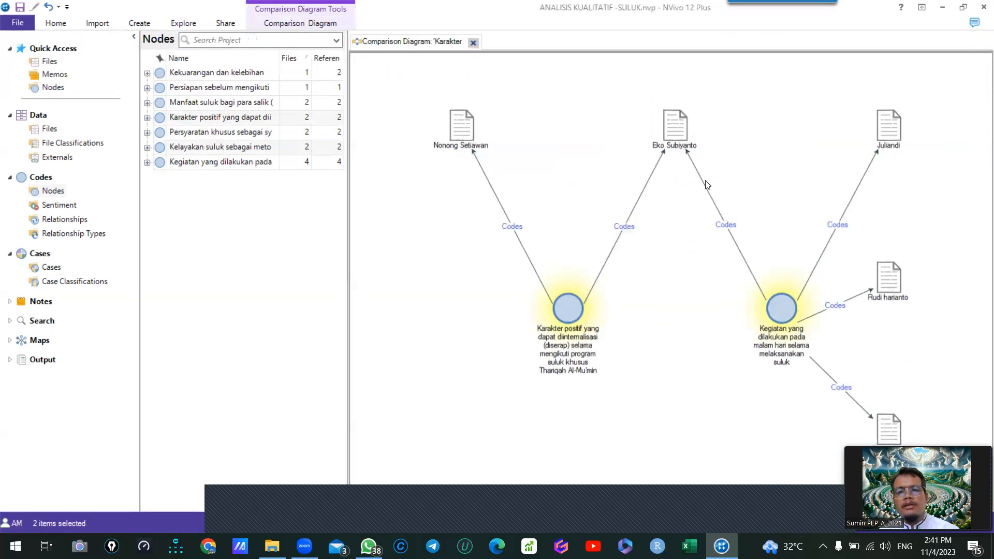
- Reposition the "Karakter positif" node and the file shared by both nodes in the comparison diagram
{"action": "left_click", "coordinate": [300, 23]}
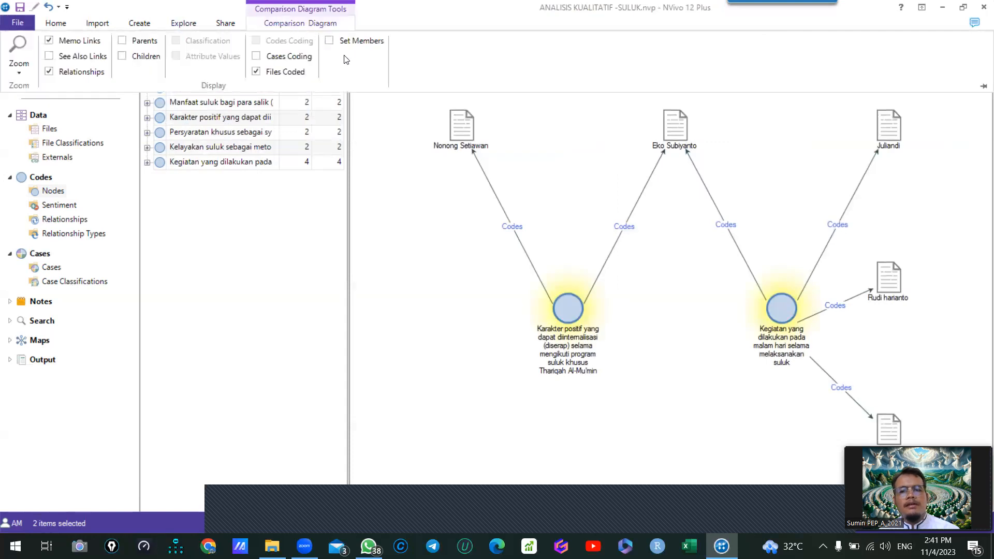
{"action": "left_click", "coordinate": [626, 346]}
{"action": "left_click_drag", "start_coordinate": [568, 308], "coordinate": [587, 294]}
{"action": "left_click_drag", "start_coordinate": [674, 127], "coordinate": [712, 146]}
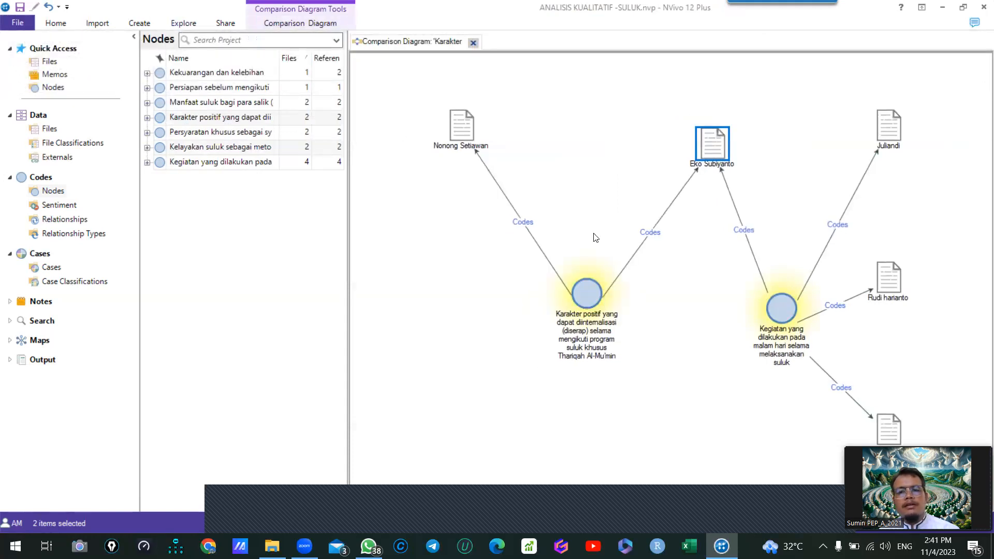
{"action": "left_click", "coordinate": [592, 298]}
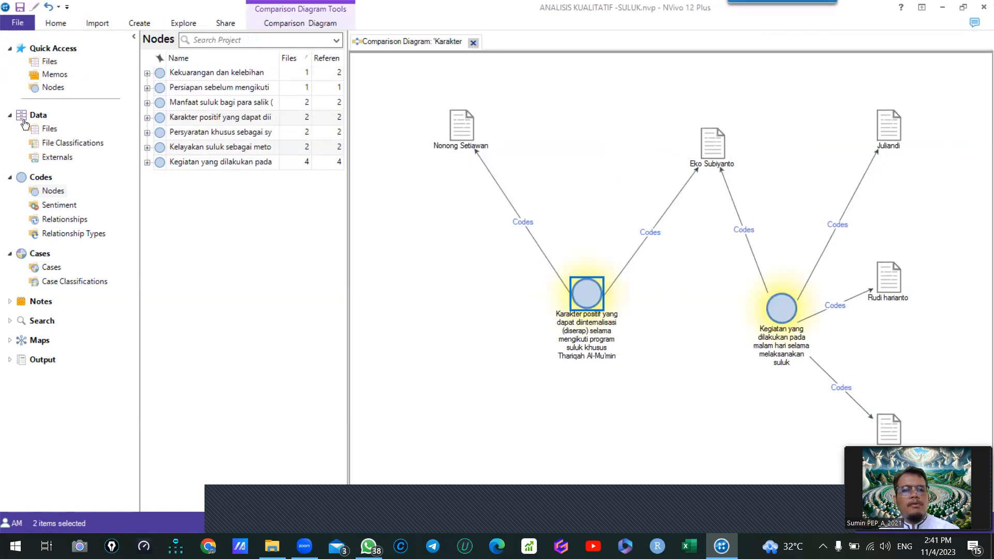
- Expand the nodes "Kekuarangan dan kelebihan" and "Persiapan sebelum mengikuti program suluk" and close the comparison diagram
{"action": "left_click", "coordinate": [148, 74]}
{"action": "left_click", "coordinate": [148, 126]}
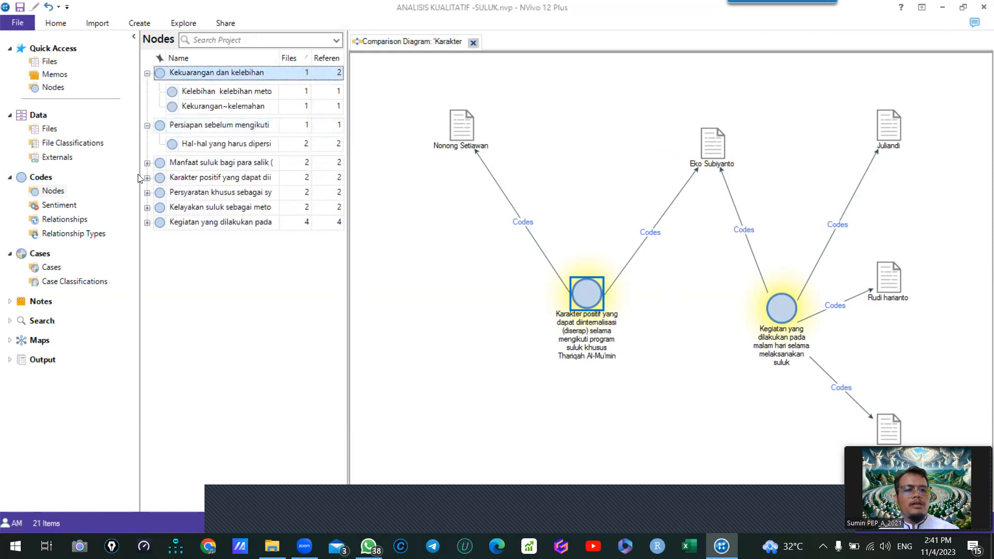
{"action": "left_click", "coordinate": [472, 43]}
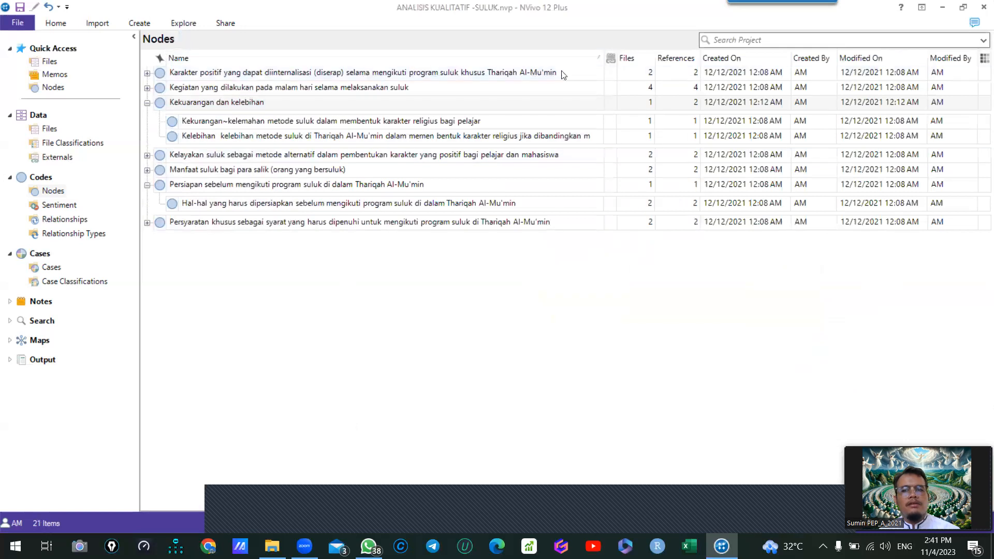
- Collapse the two expanded parent nodes in the node list and open the project's Files list
{"action": "left_click", "coordinate": [183, 23]}
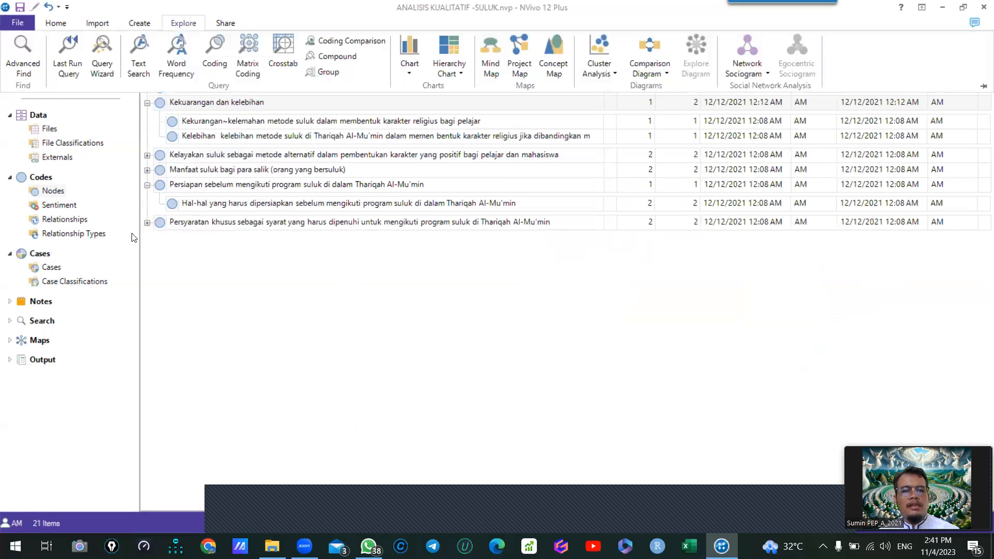
{"action": "left_click", "coordinate": [147, 103]}
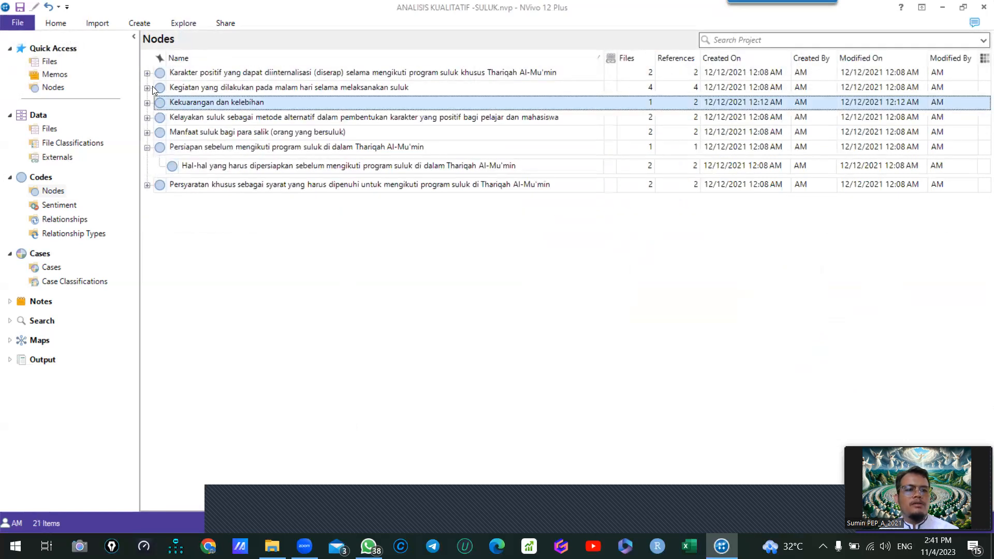
{"action": "left_click", "coordinate": [148, 147]}
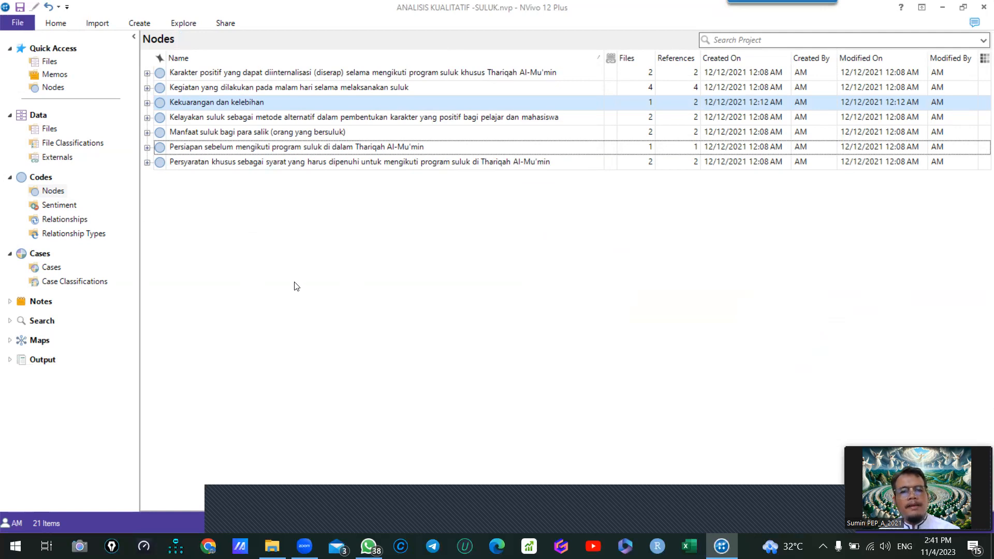
{"action": "left_click", "coordinate": [50, 61]}
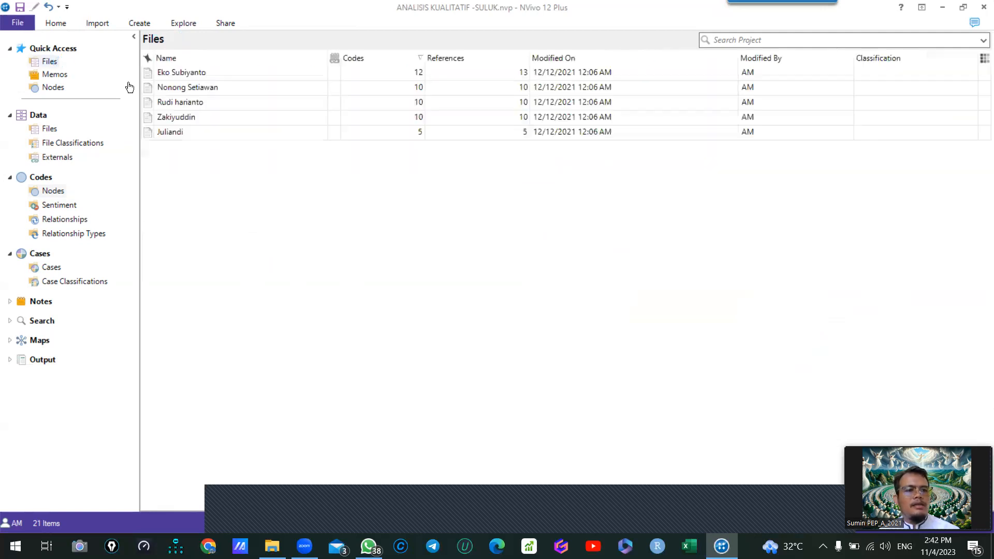
- Code the passage "Berpuasa selama" in the first listed interview transcript to a new top-level node named "berpuasan" and close the transcript
{"action": "double_click", "coordinate": [193, 74]}
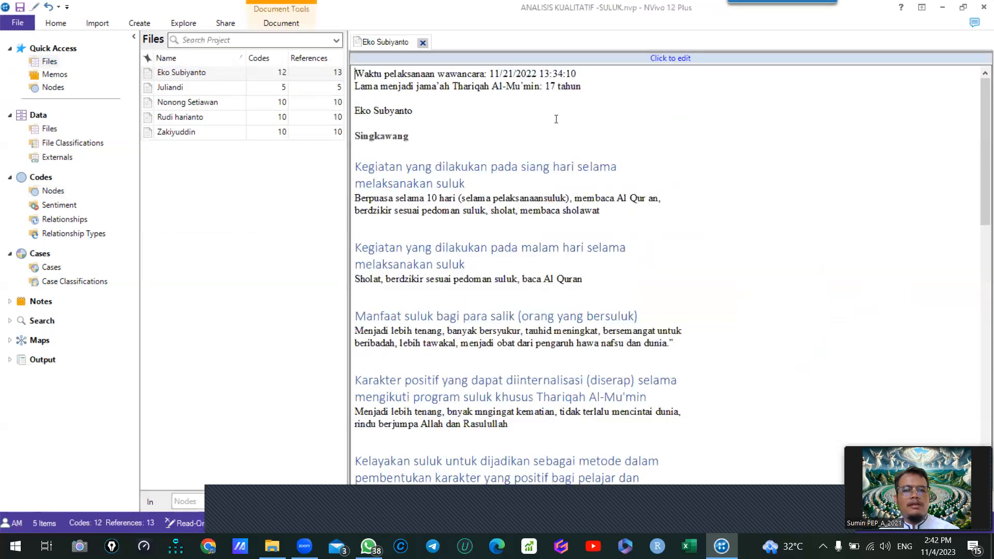
{"action": "left_click", "coordinate": [51, 190]}
{"action": "left_click", "coordinate": [209, 222]}
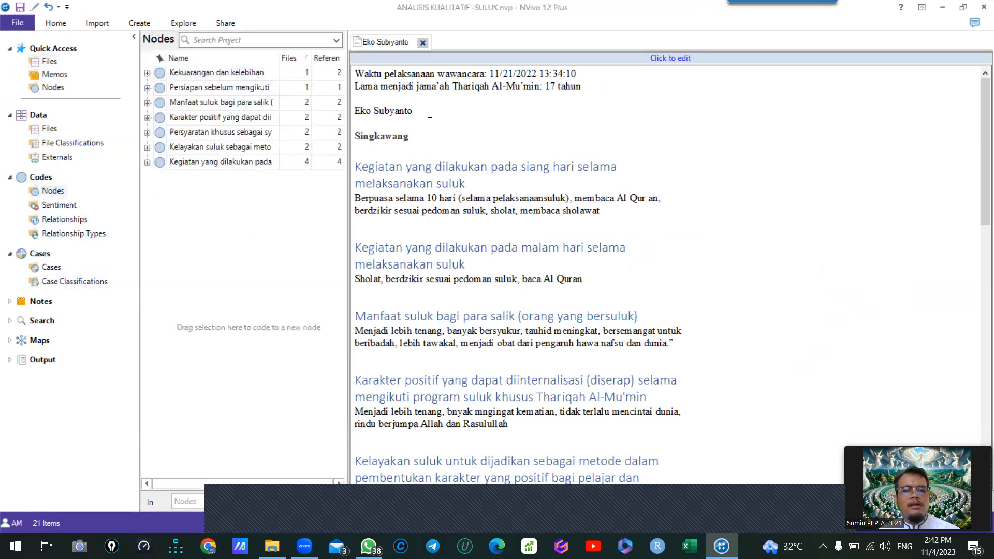
{"action": "left_click_drag", "start_coordinate": [424, 199], "coordinate": [189, 215]}
{"action": "type", "text": "berpuasan"}
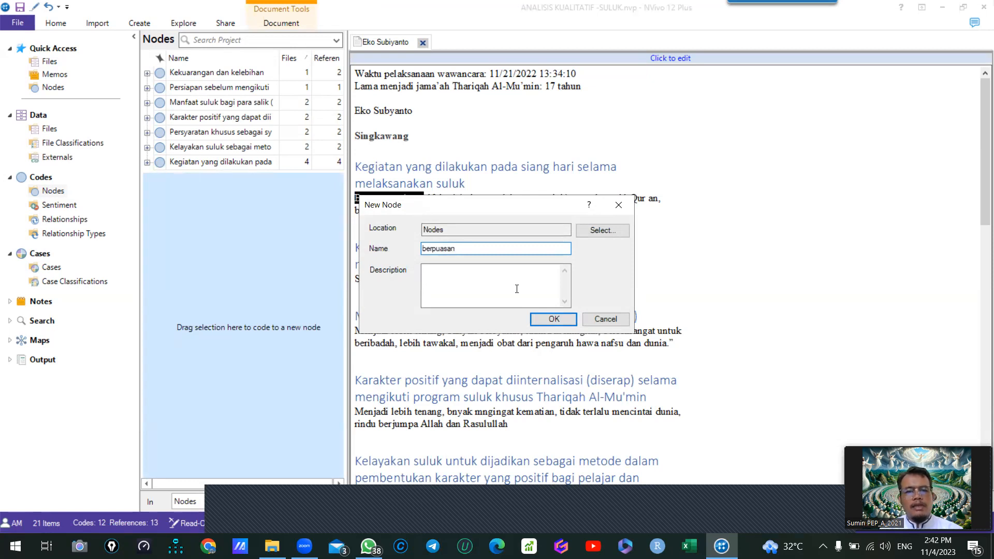
{"action": "left_click", "coordinate": [554, 319]}
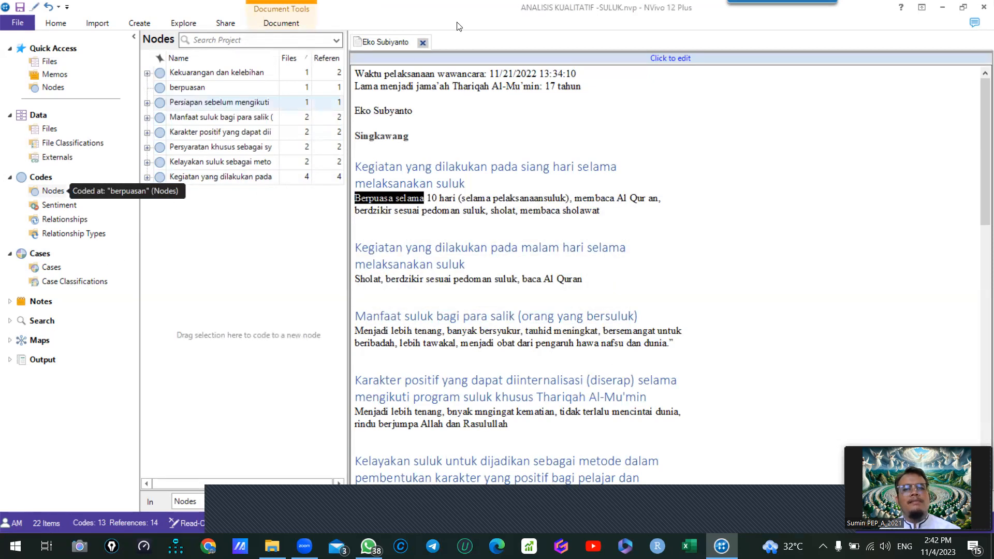
{"action": "left_click", "coordinate": [422, 43]}
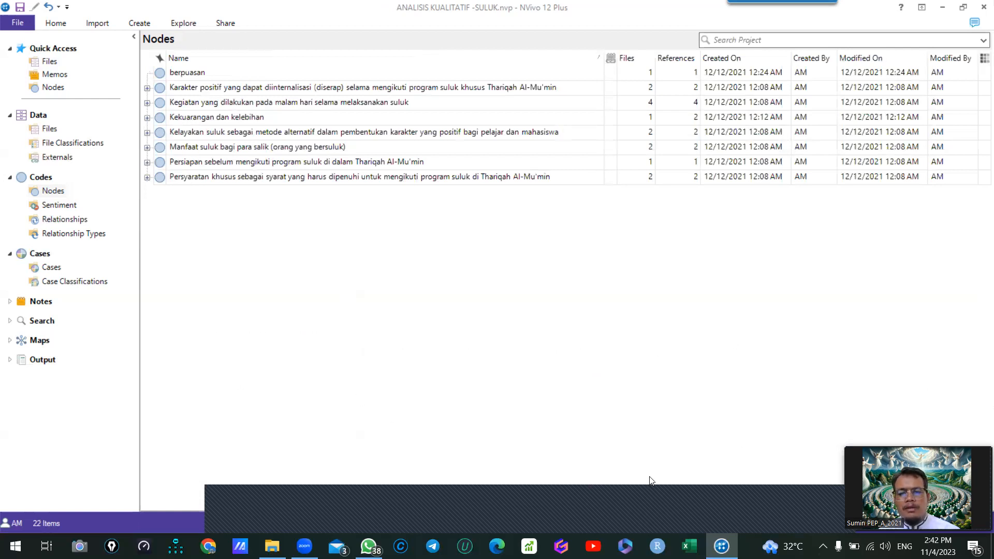
- Close the project "ANALISIS KUALITATIF -SULUK" without saving its changes and close the "Latihan NVIVO" folder window
{"action": "left_click", "coordinate": [827, 511]}
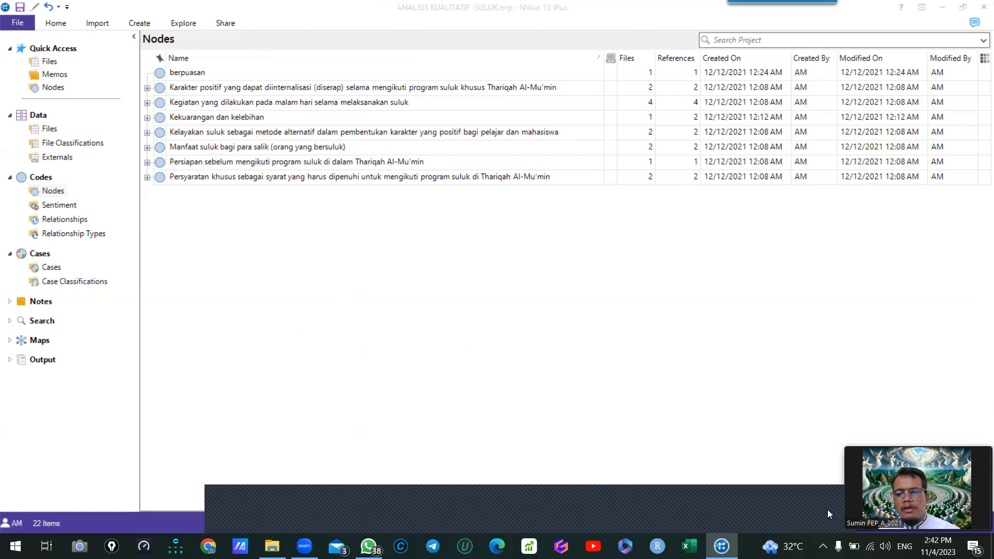
{"action": "left_click", "coordinate": [980, 7]}
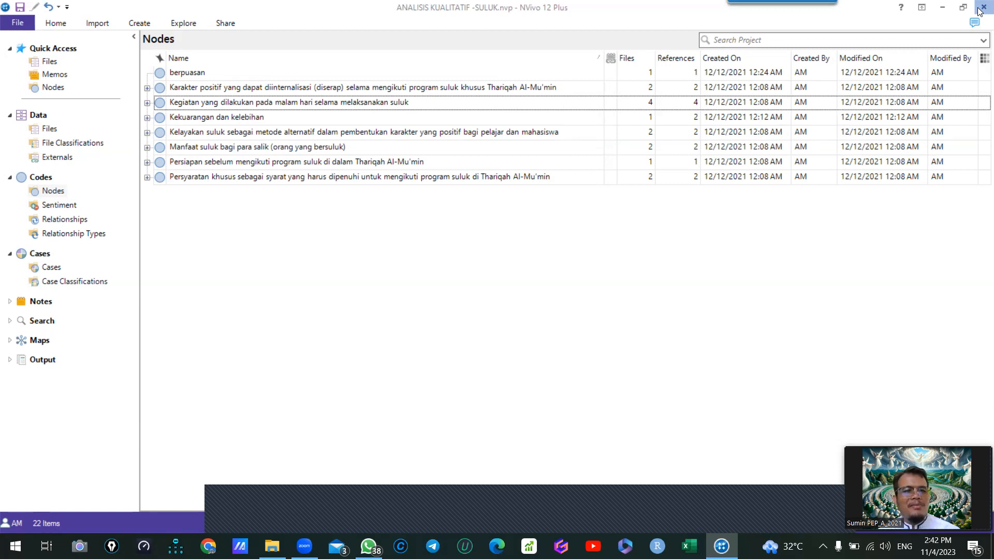
{"action": "left_click", "coordinate": [981, 8]}
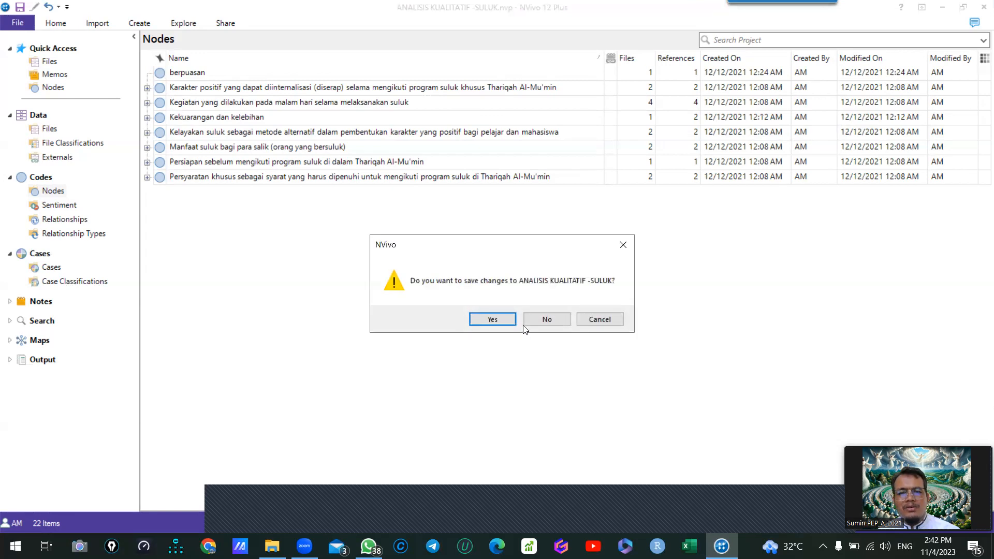
{"action": "left_click", "coordinate": [551, 320]}
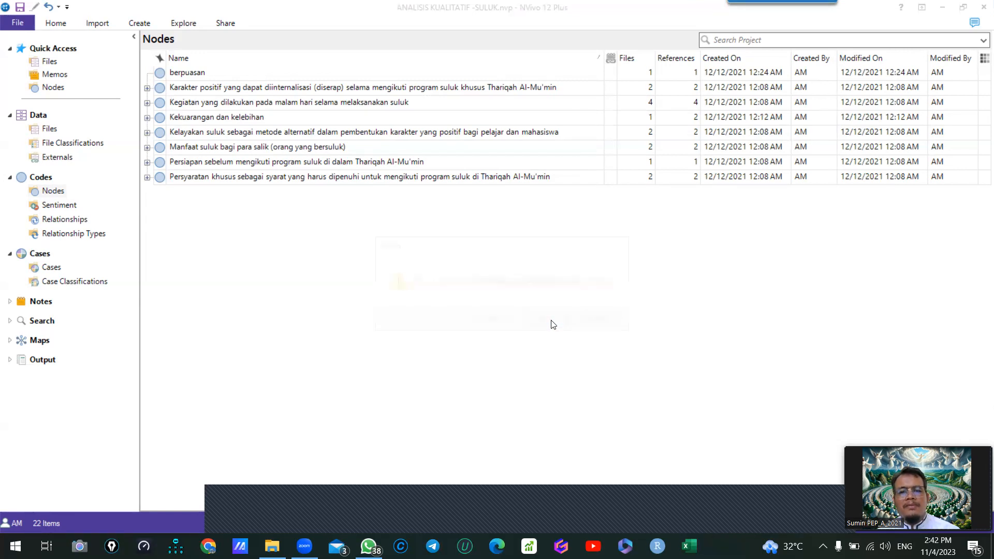
{"action": "left_click", "coordinate": [981, 6]}
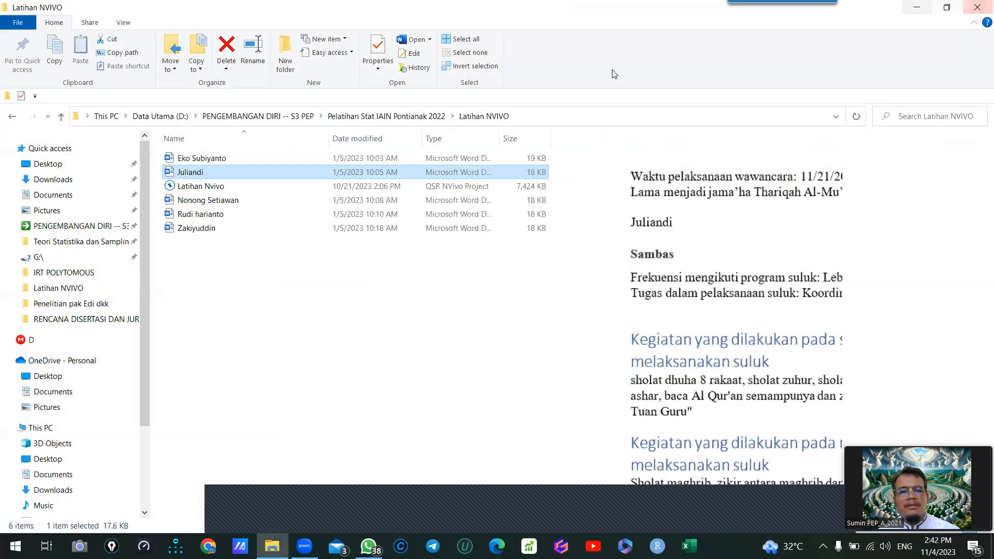
{"action": "left_click", "coordinate": [979, 10]}
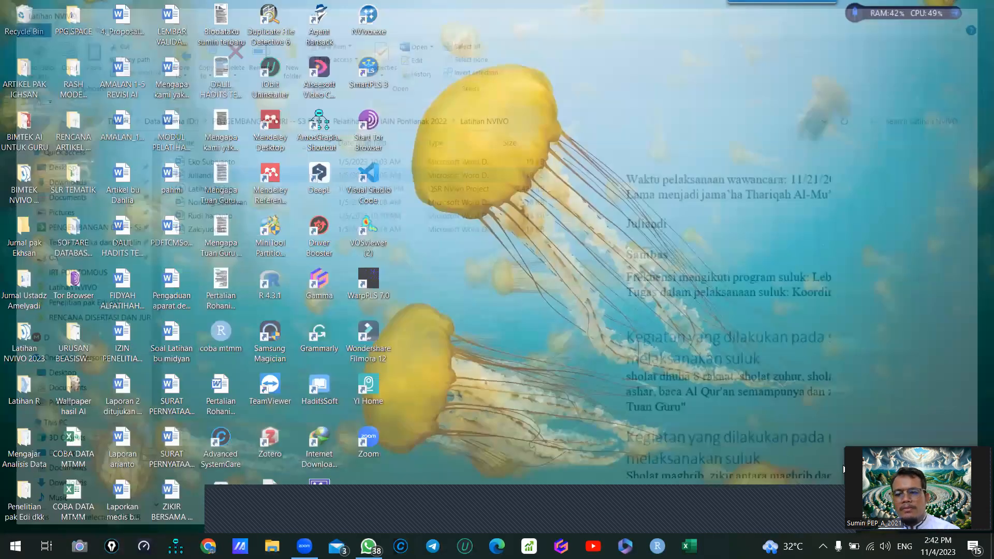